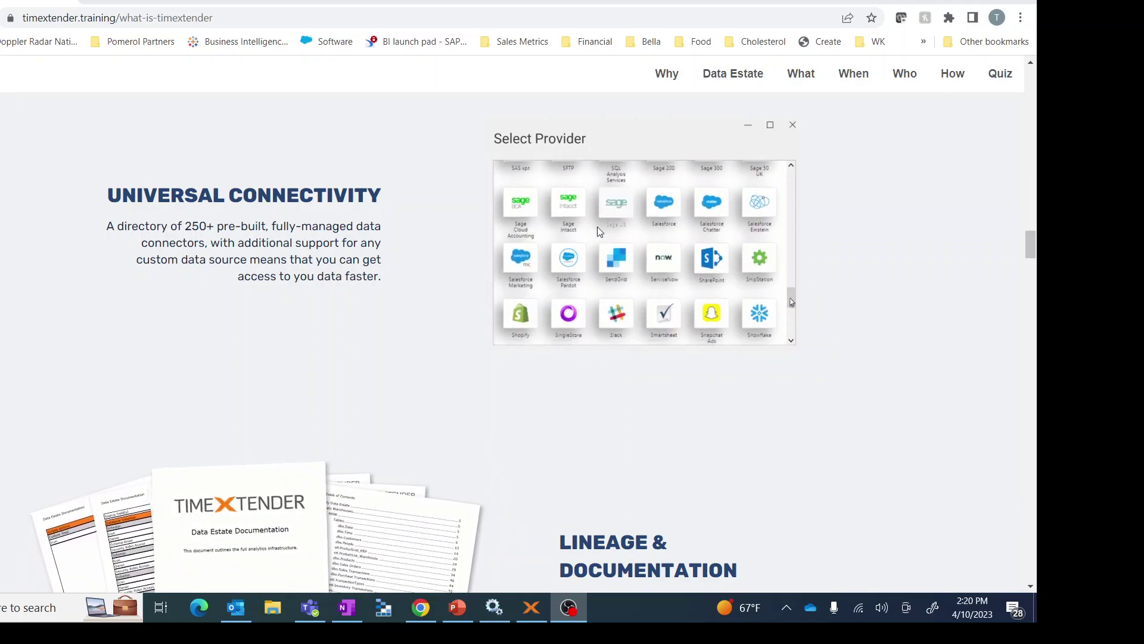
Step: Read through the TimeXtender feature sections from Universal Connectivity to Business-Ready Data on the What Is TimeXtender page
scroll(360, 352, "down", 1)
scroll(359, 353, "down", 3)
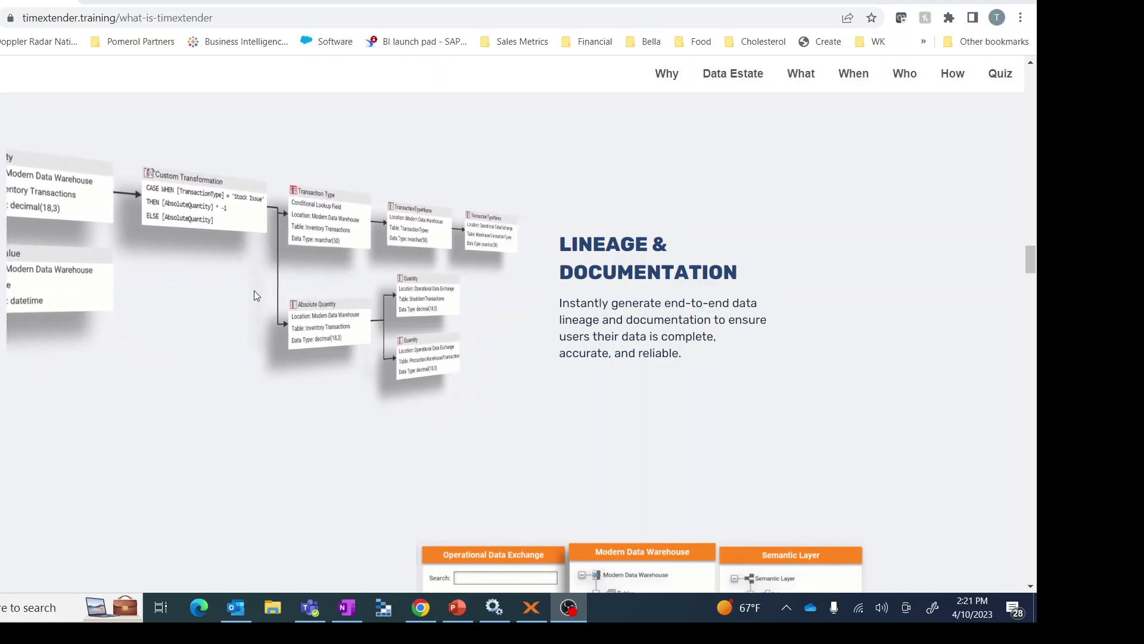
scroll(468, 398, "down", 3)
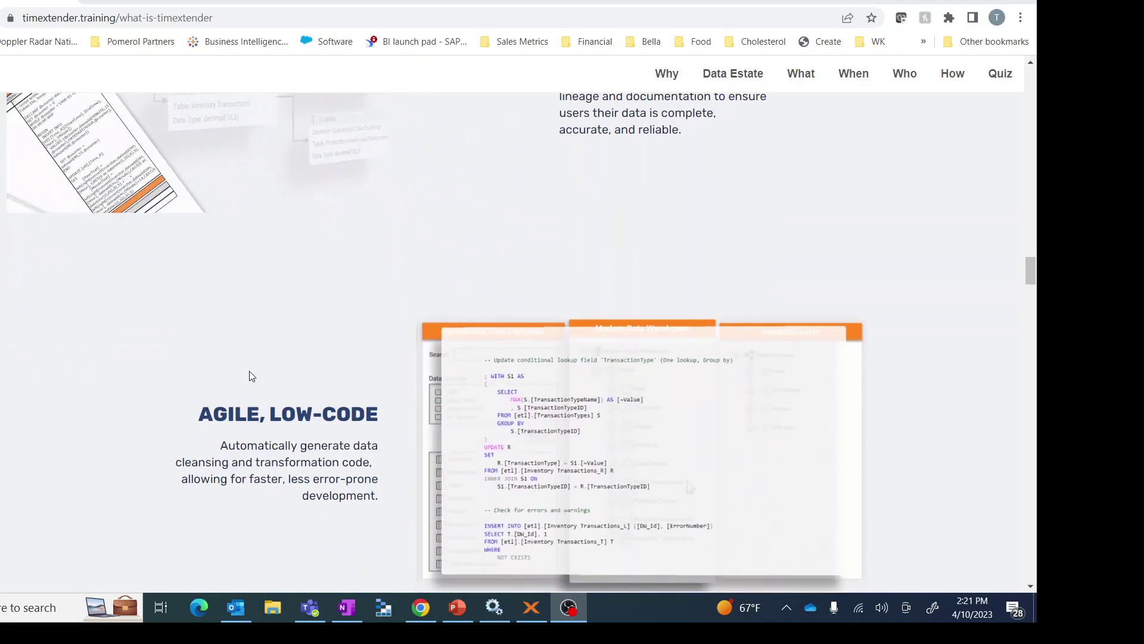
scroll(366, 277, "down", 2)
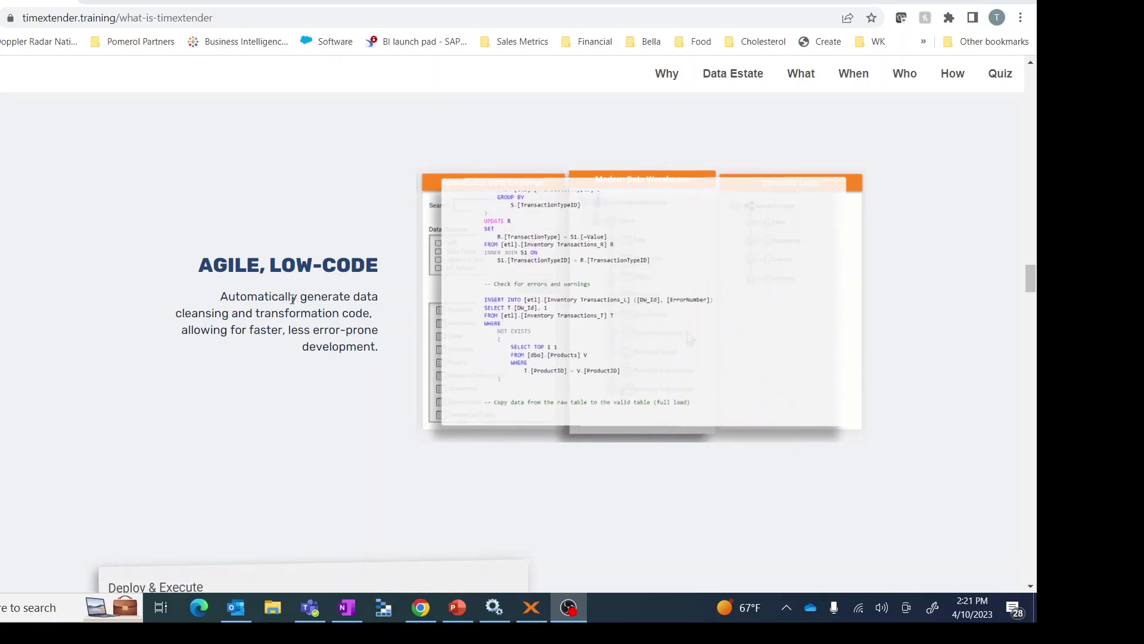
scroll(302, 298, "down", 3)
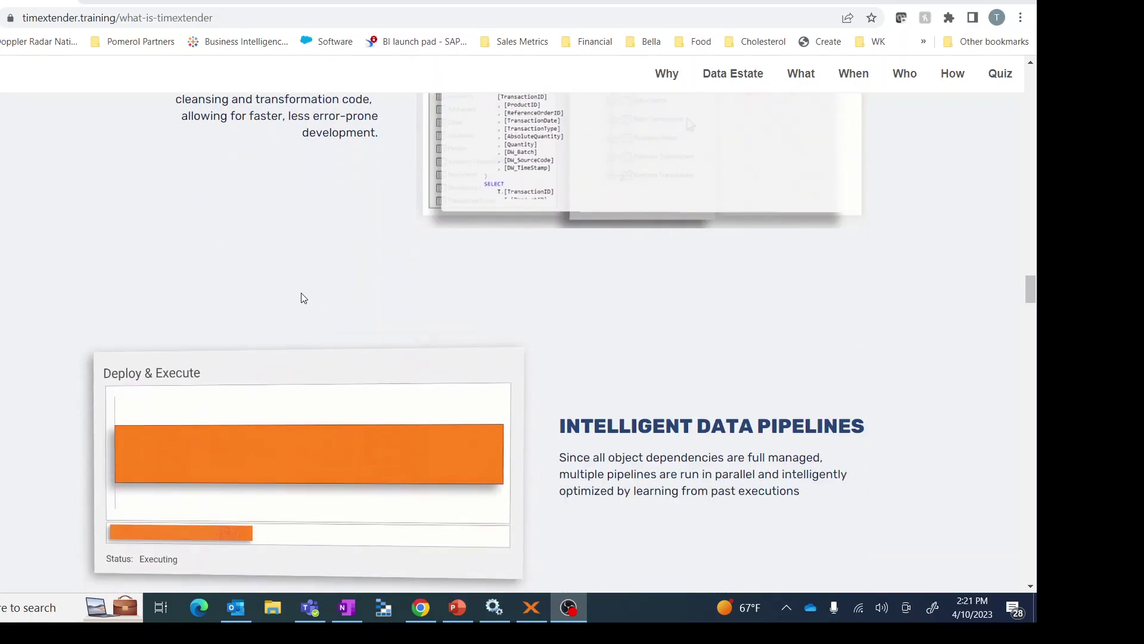
scroll(736, 426, "down", 2)
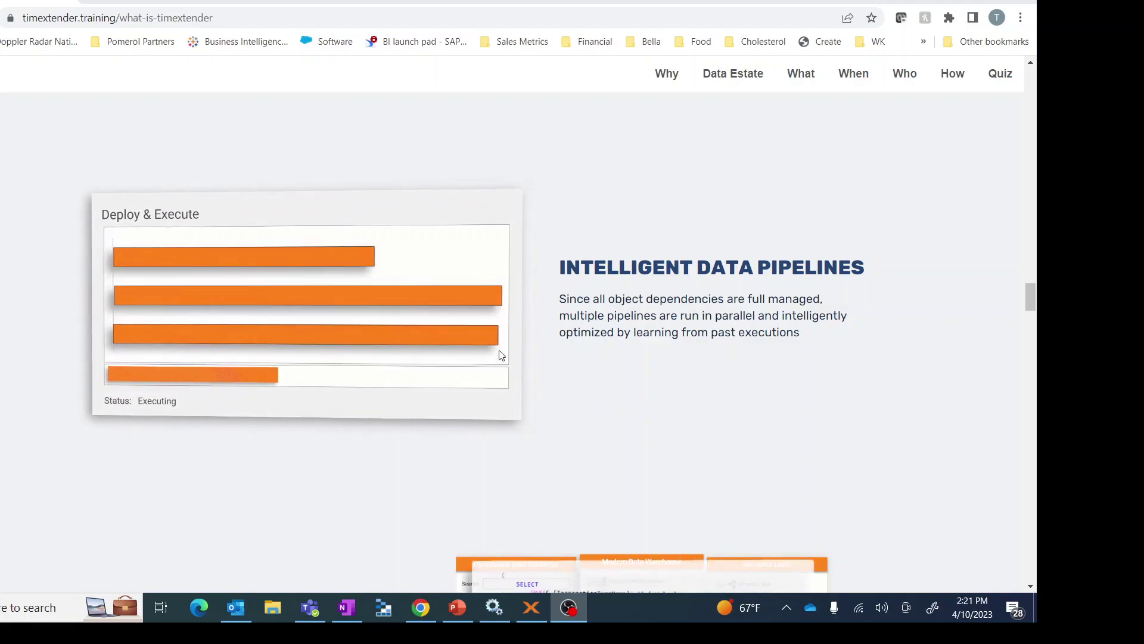
scroll(664, 327, "down", 2)
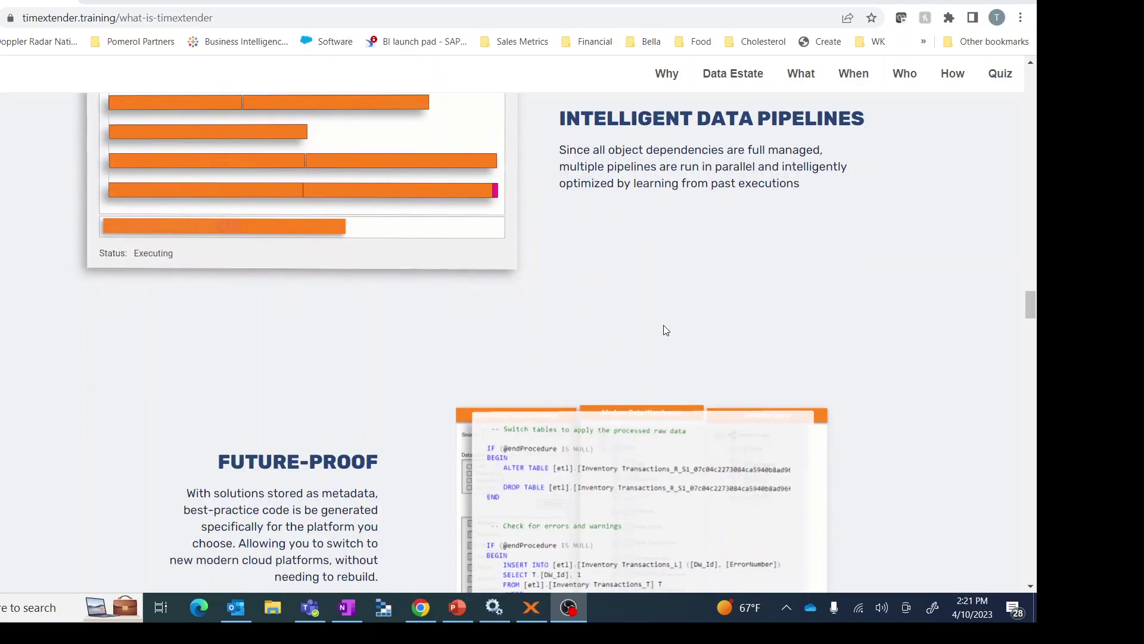
scroll(773, 310, "down", 2)
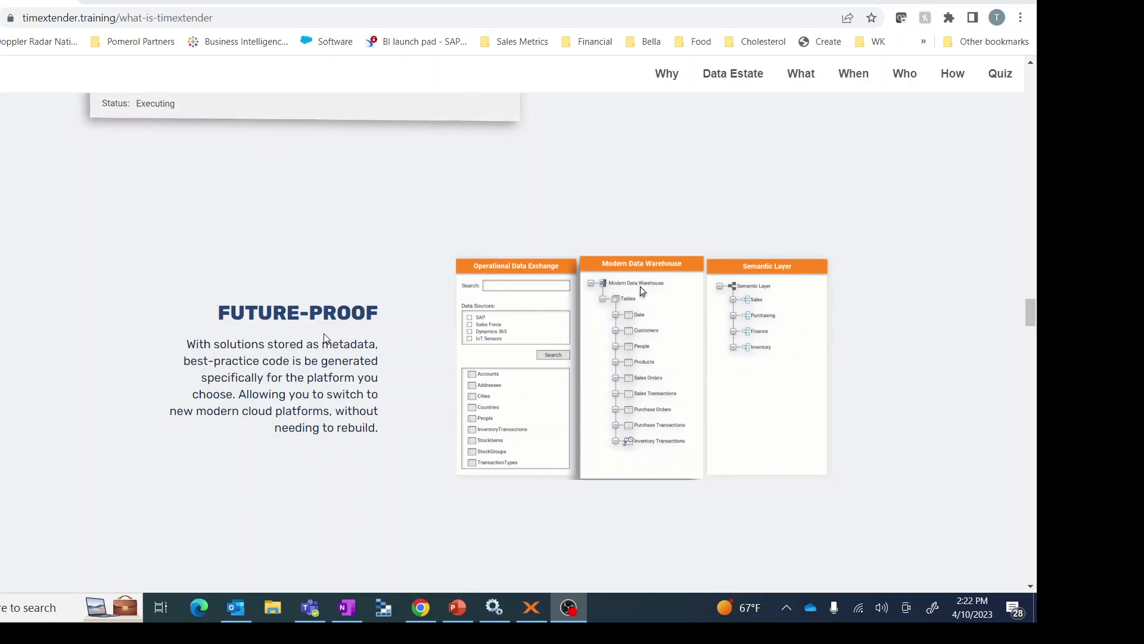
scroll(386, 358, "down", 2)
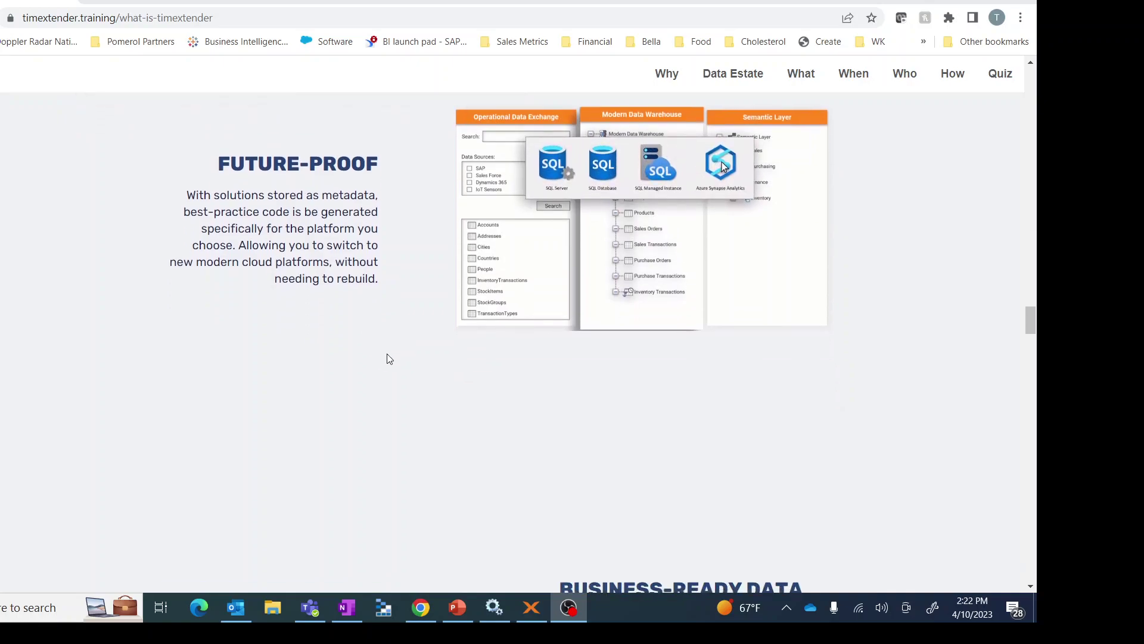
scroll(516, 376, "down", 2)
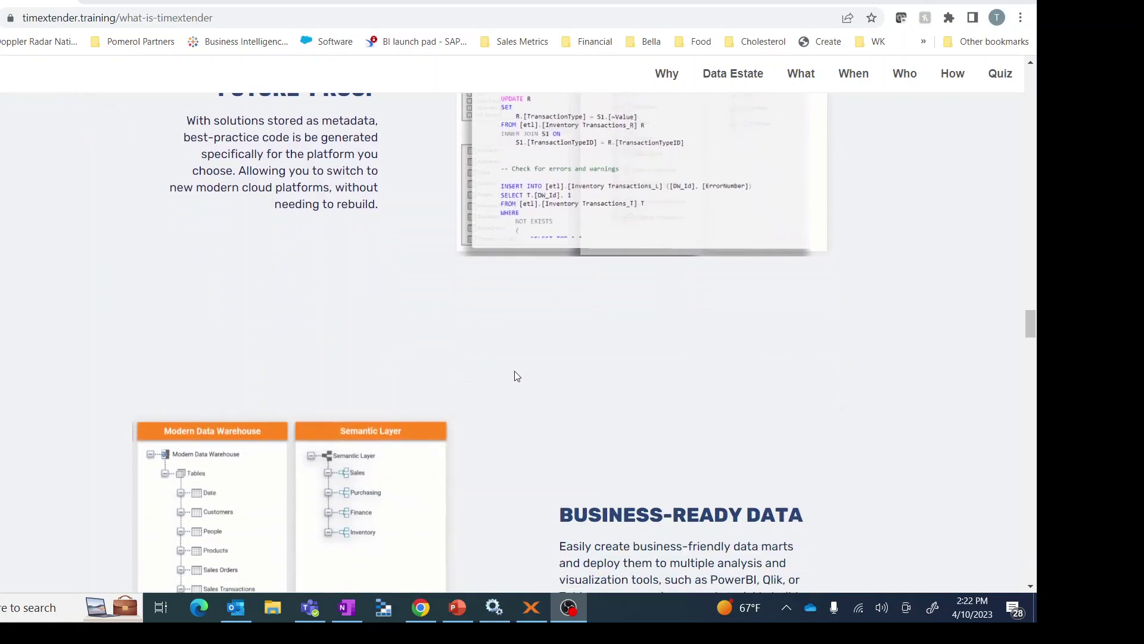
scroll(516, 375, "down", 2)
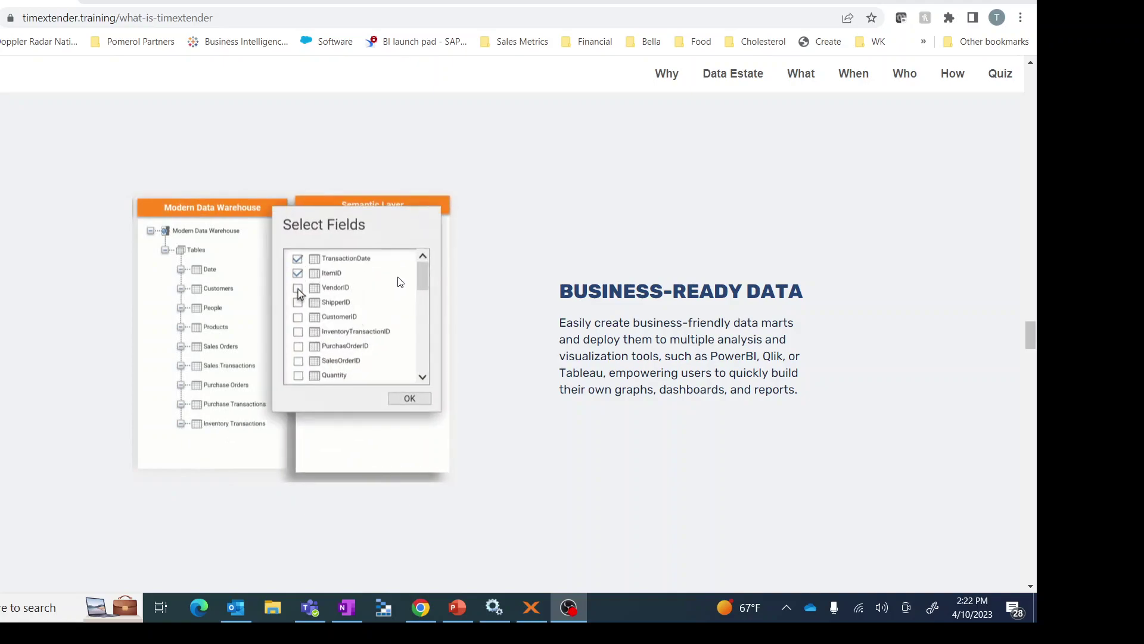
Step: Review the page sections from TimeXtender Instances through Who Uses TimeXtender to How Is TimeXtender Deployed
scroll(531, 394, "down", 5)
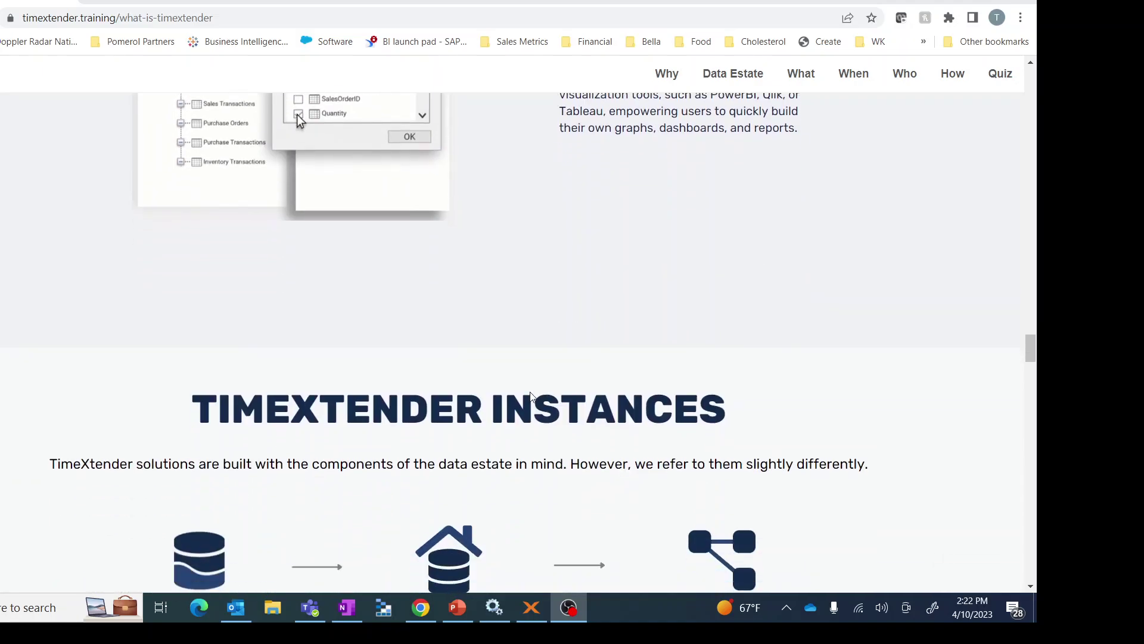
scroll(924, 492, "down", 4)
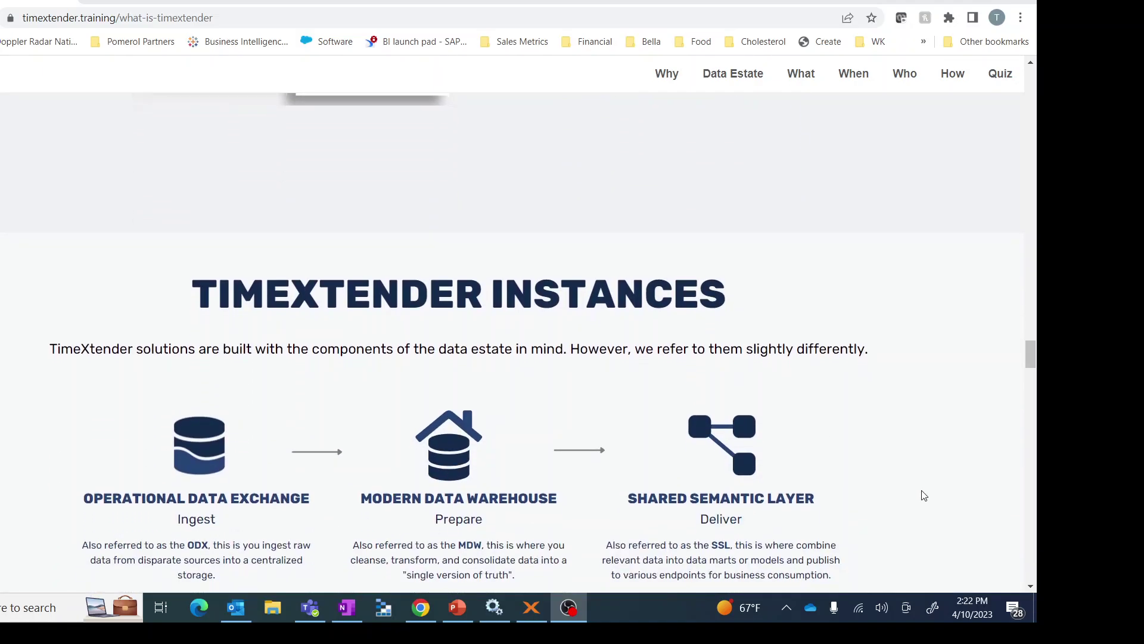
scroll(932, 489, "down", 5)
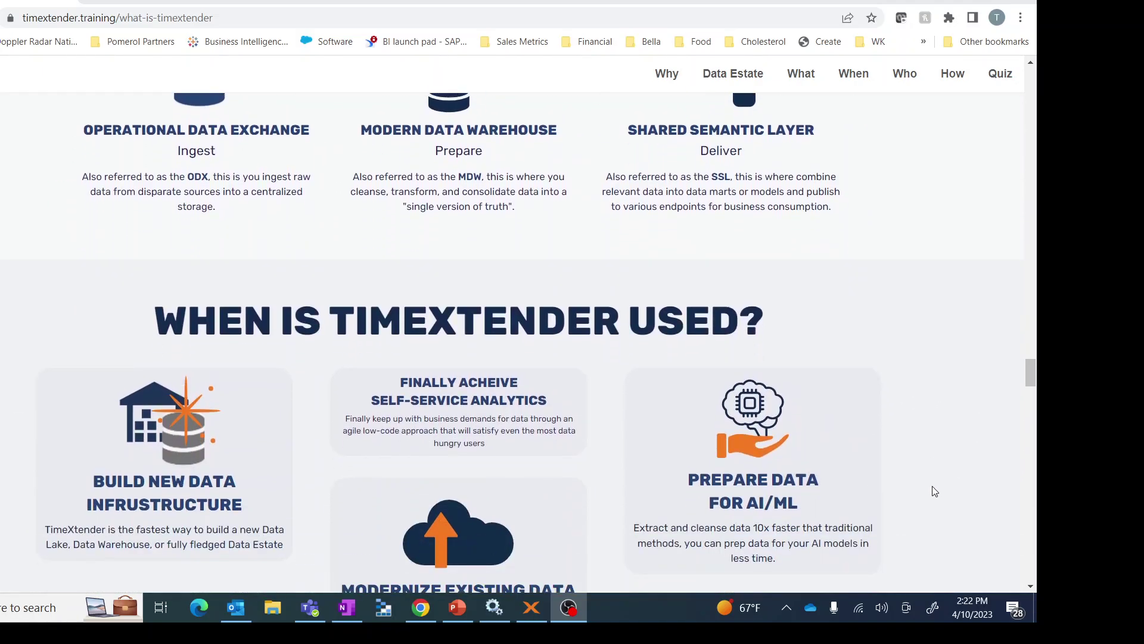
scroll(941, 497, "down", 5)
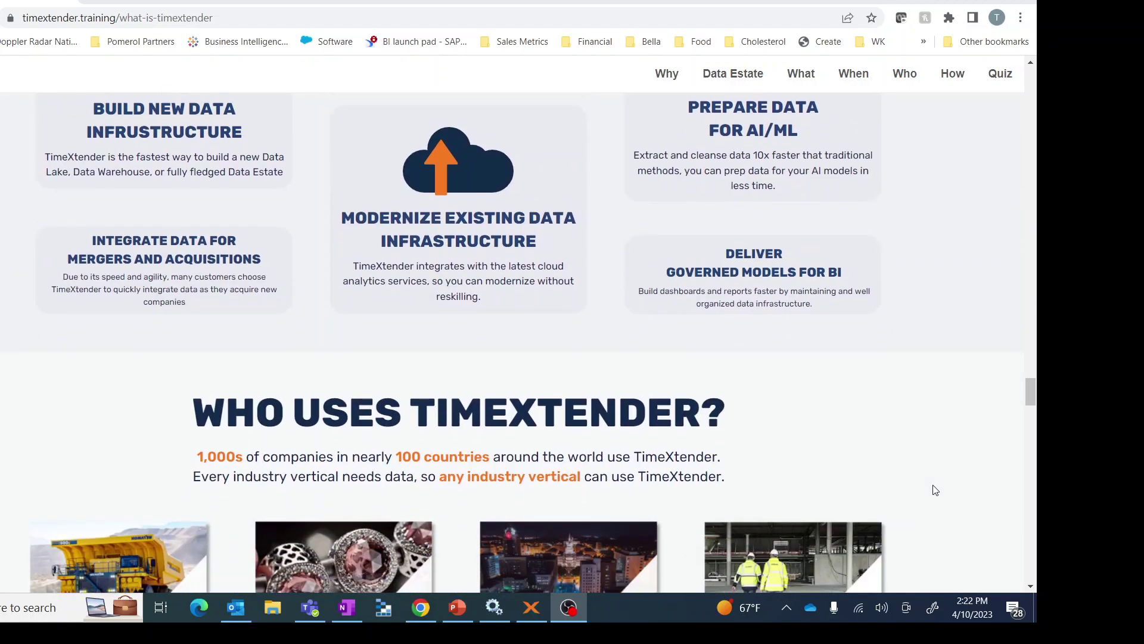
scroll(934, 490, "down", 1)
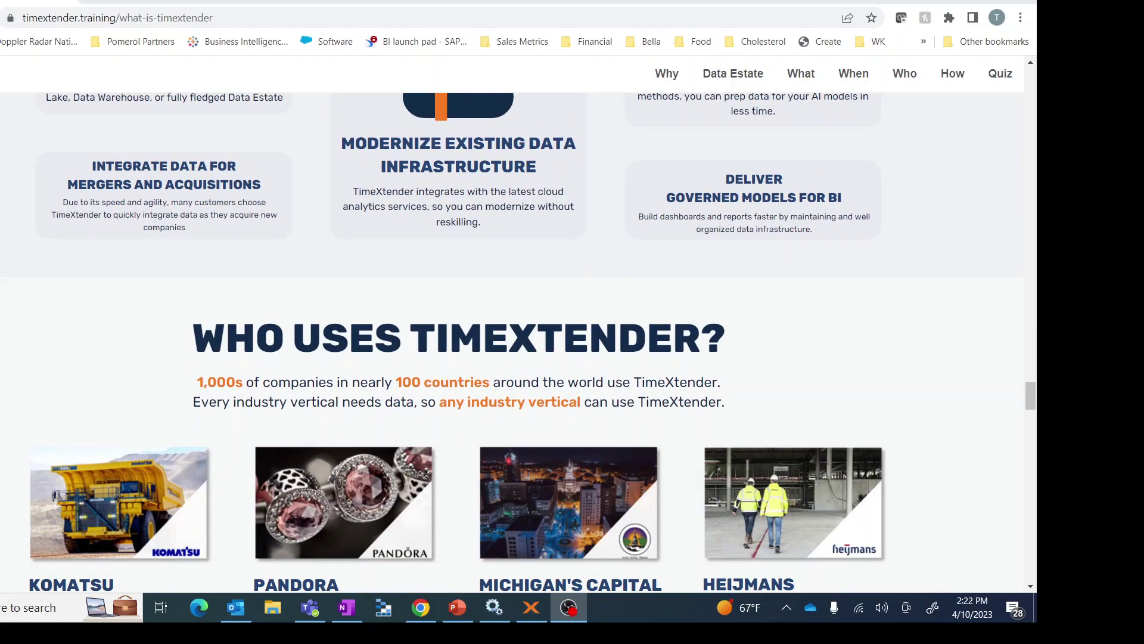
scroll(682, 395, "down", 5)
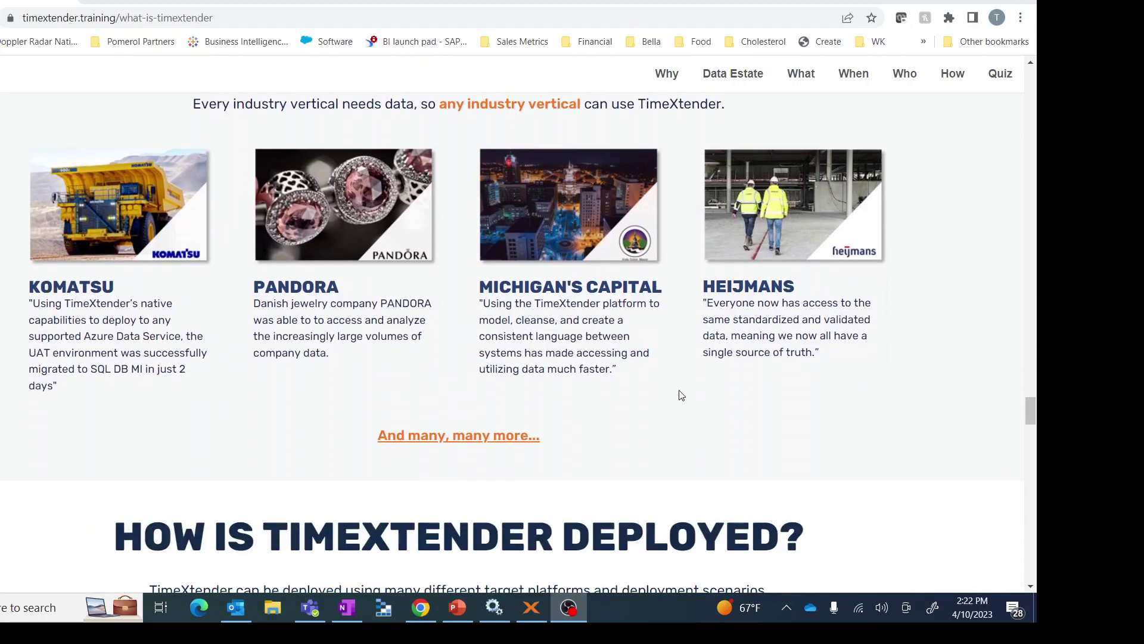
scroll(681, 396, "down", 2)
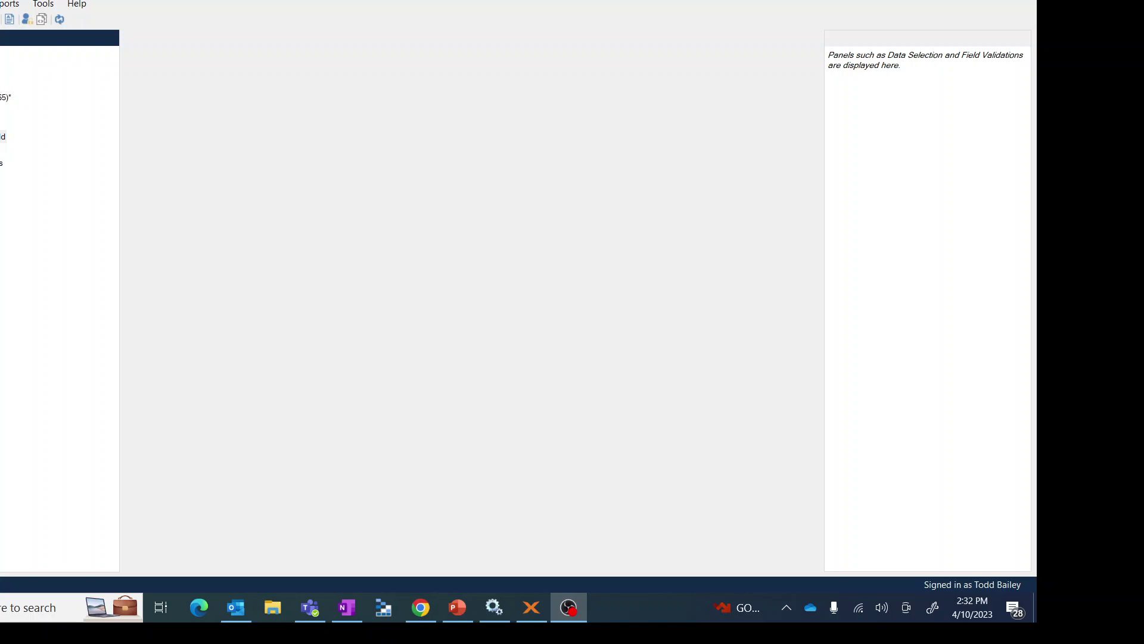
Step: Add a new data area named DWH to the instance
left_click(1, 123)
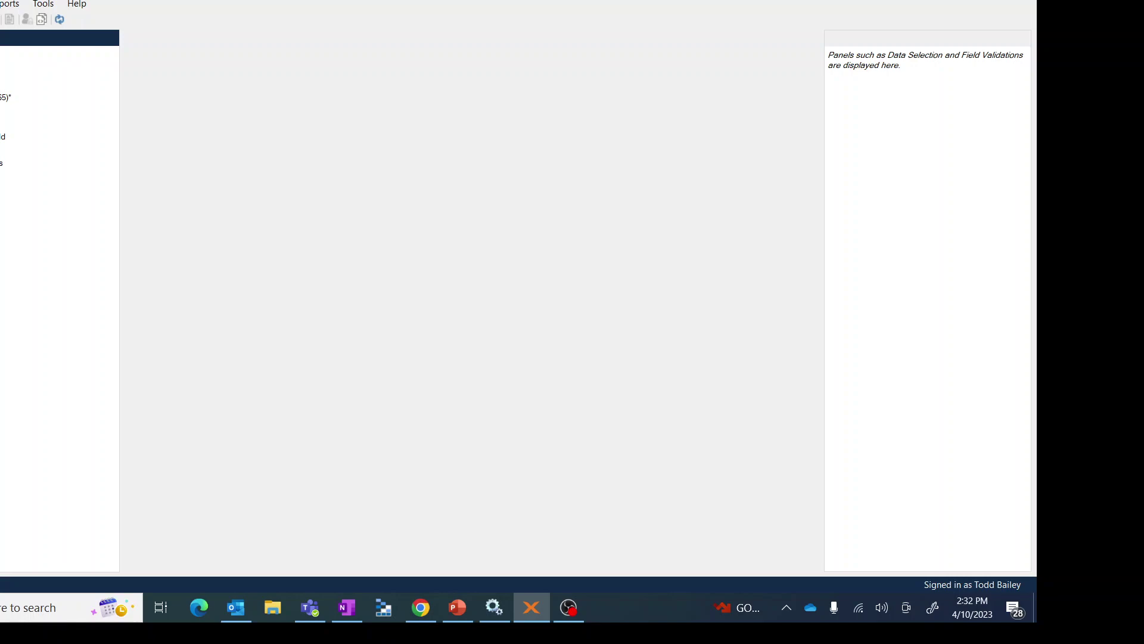
left_click(5, 97)
left_click(0, 110)
right_click(1, 112)
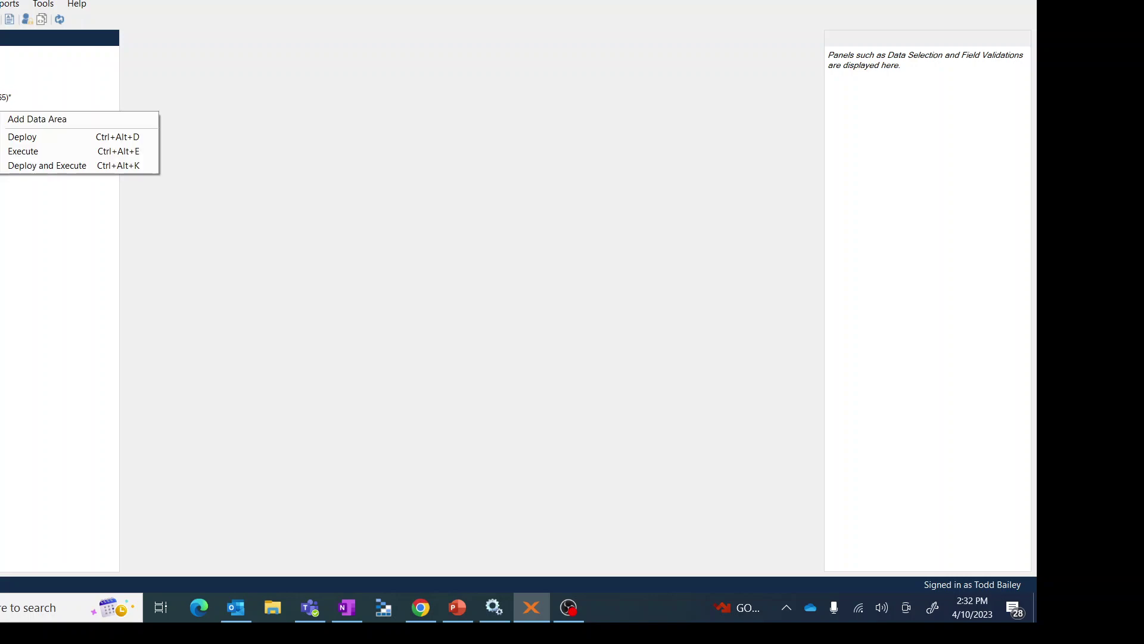
left_click(57, 120)
type("DWH")
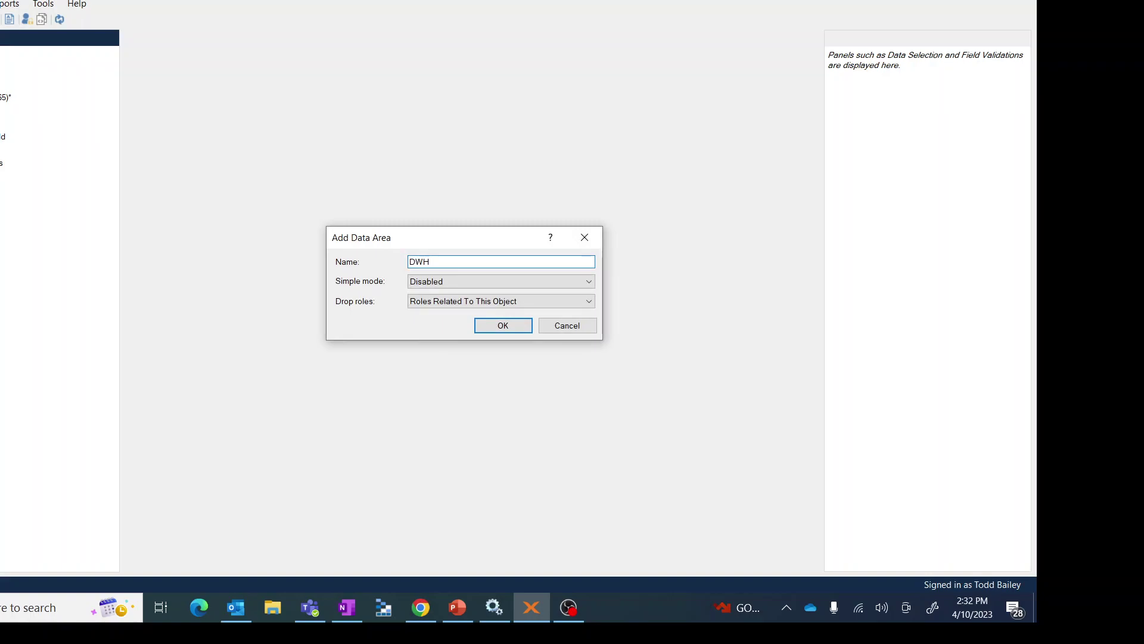
left_click(503, 325)
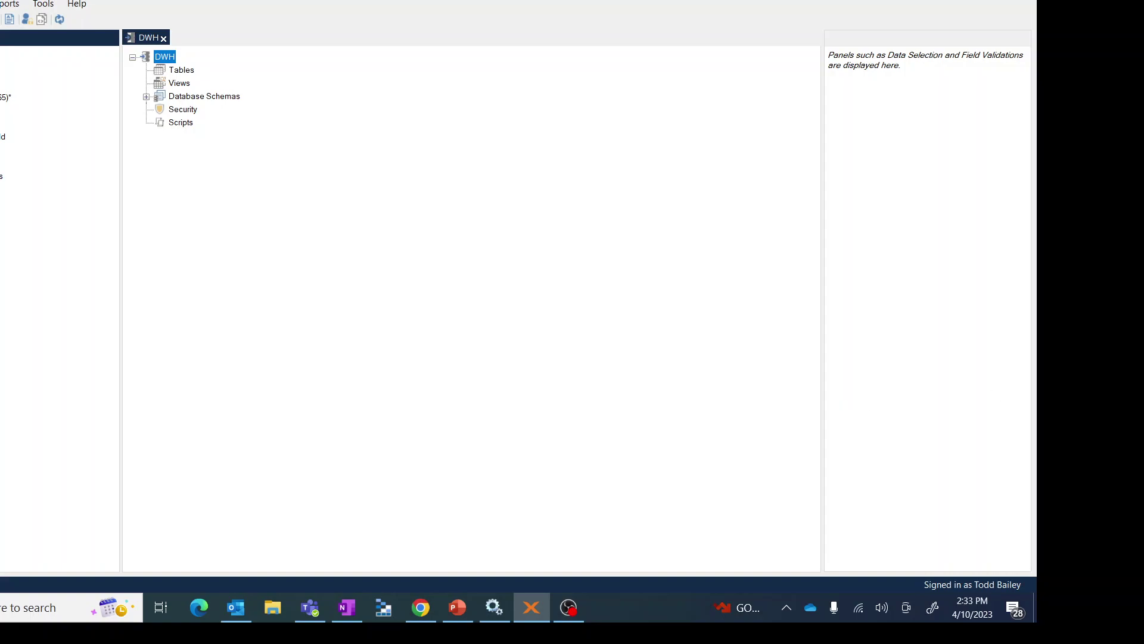
Step: Open table selection for the ODX instance and search for all tables in the AdventureWorks data source
key("alt+Tab")
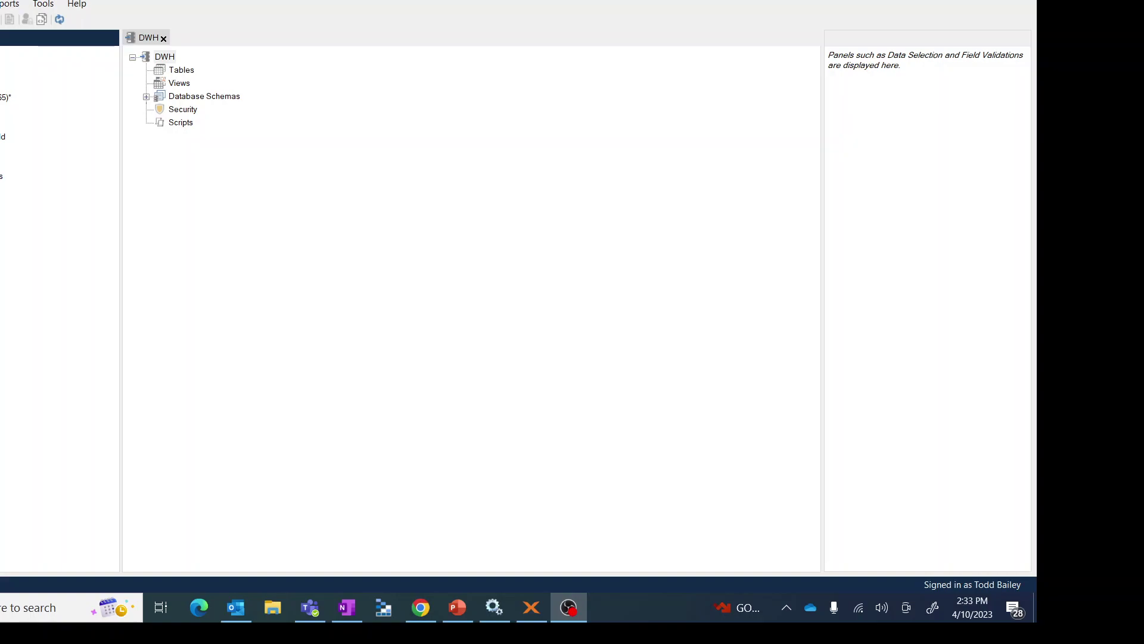
right_click(0, 68)
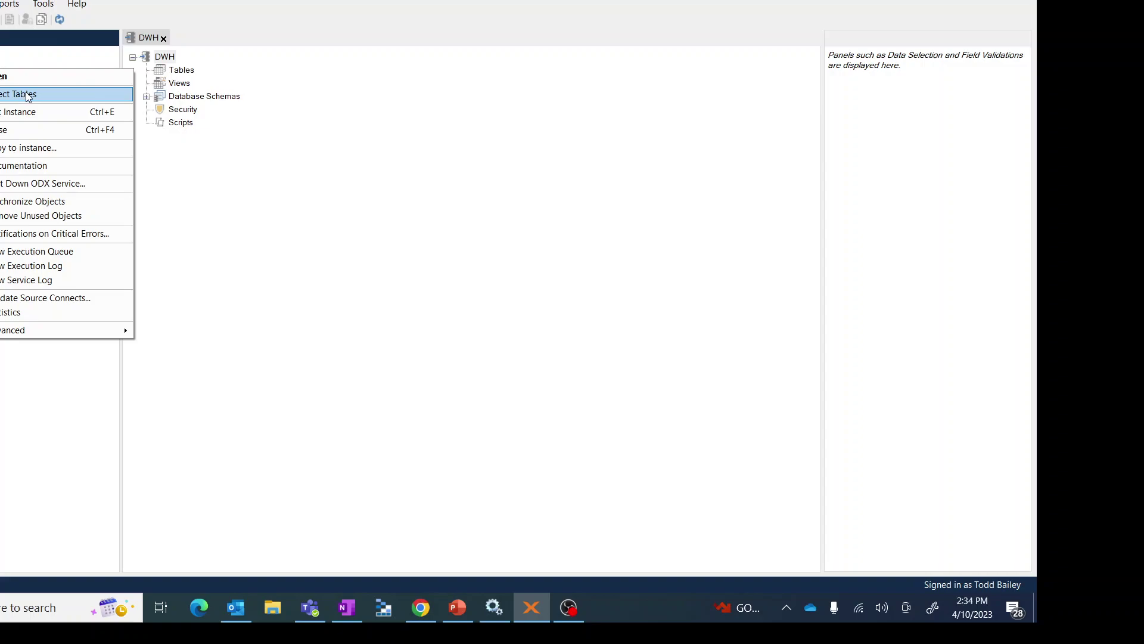
left_click(28, 97)
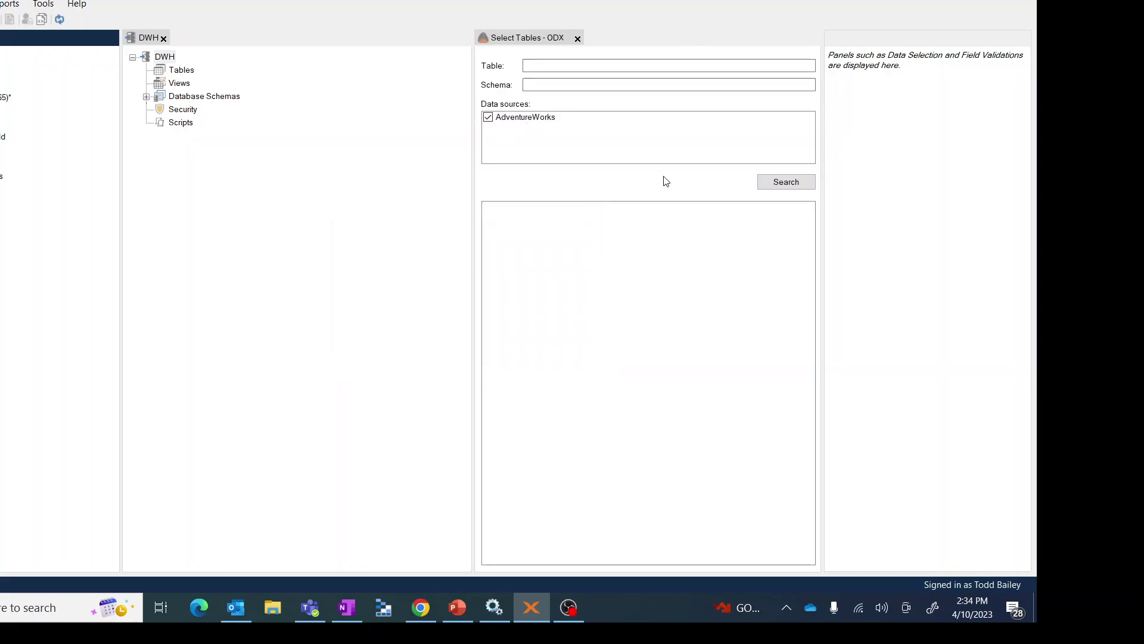
left_click(794, 183)
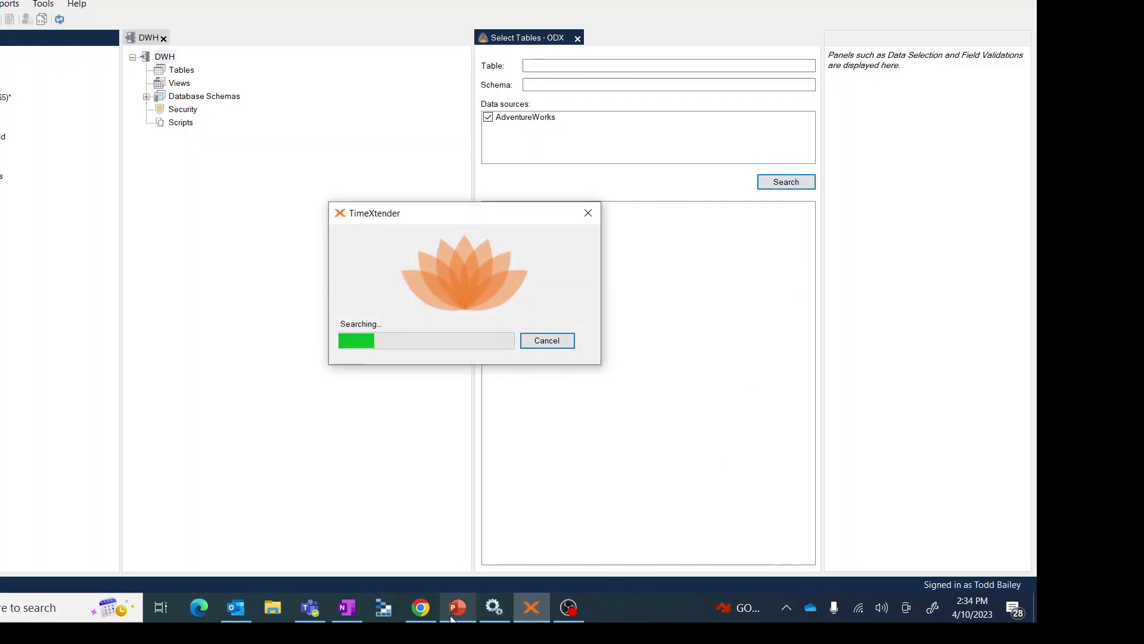
left_click(431, 608)
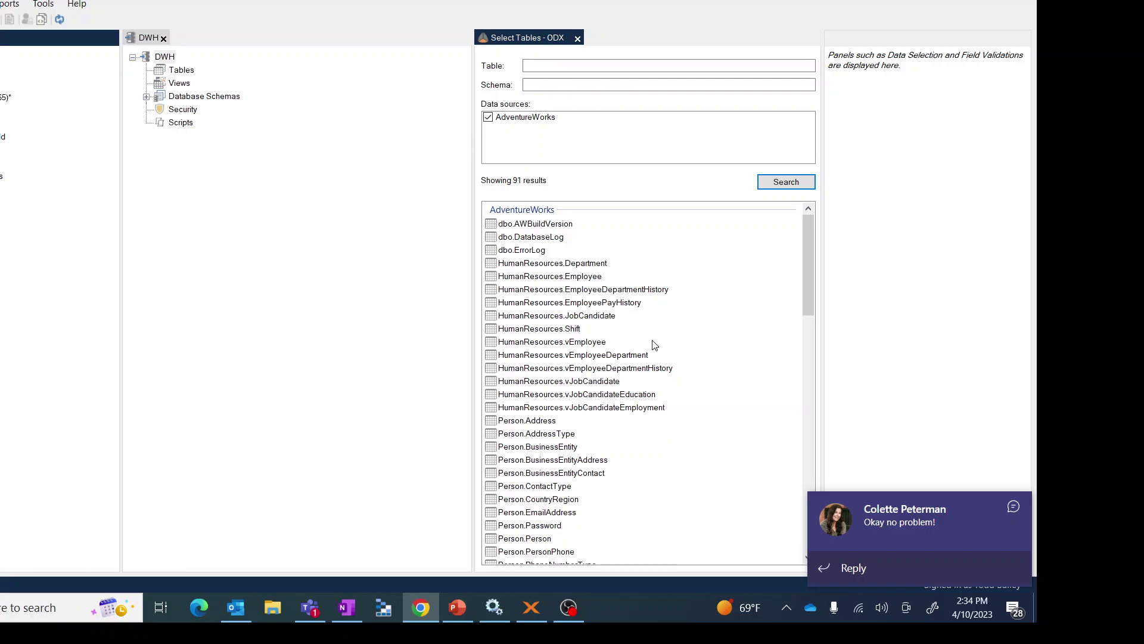
Step: Add the Production tables Product, ProductCategory, ProductModel and ProductSubcategory to the DWH data area's Tables and expand the node
scroll(654, 340, "down", 6)
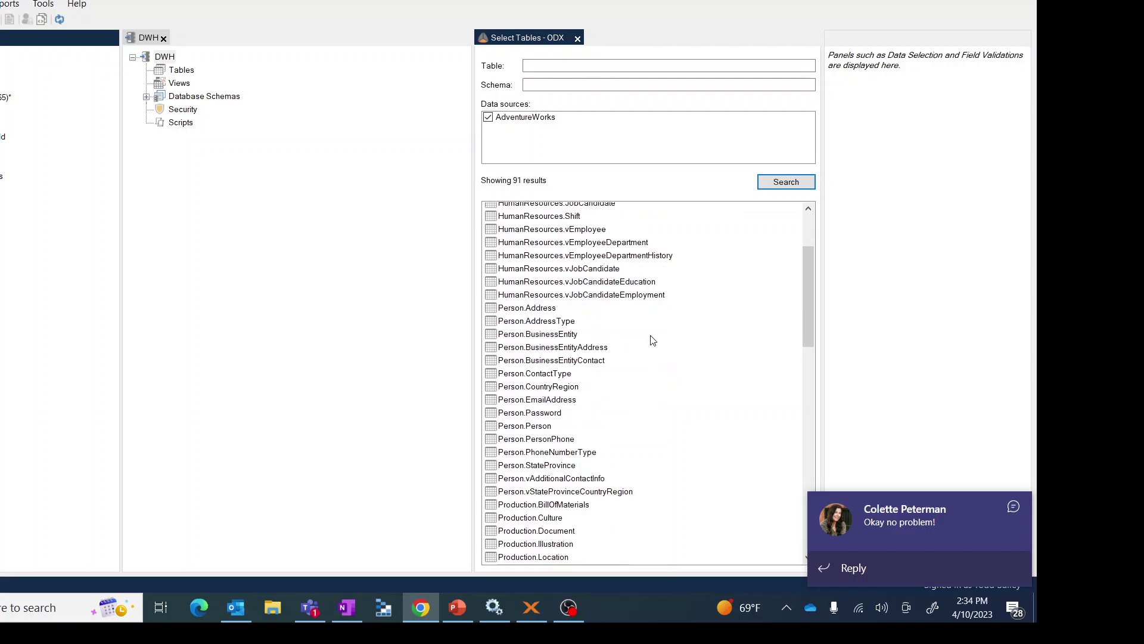
scroll(653, 341, "down", 1)
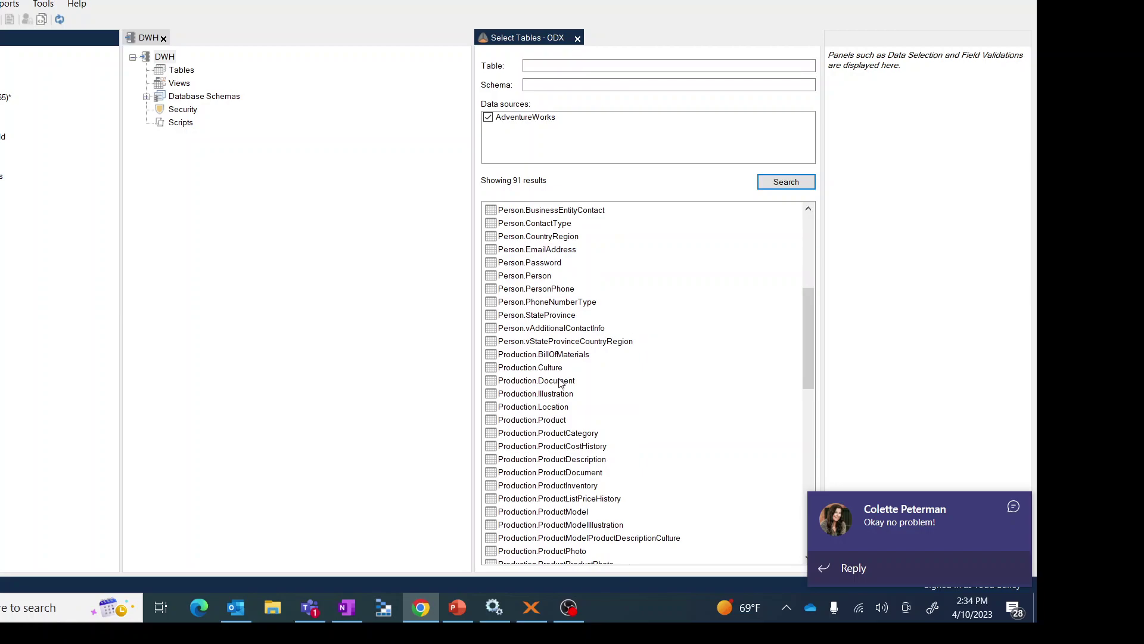
scroll(579, 397, "down", 1)
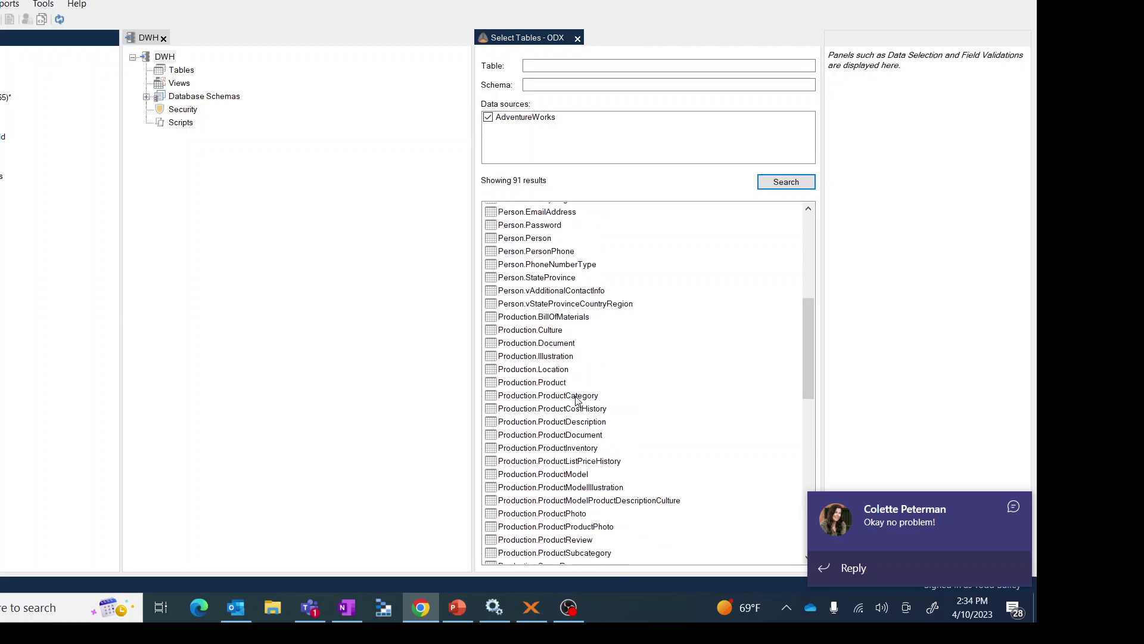
left_click(537, 382)
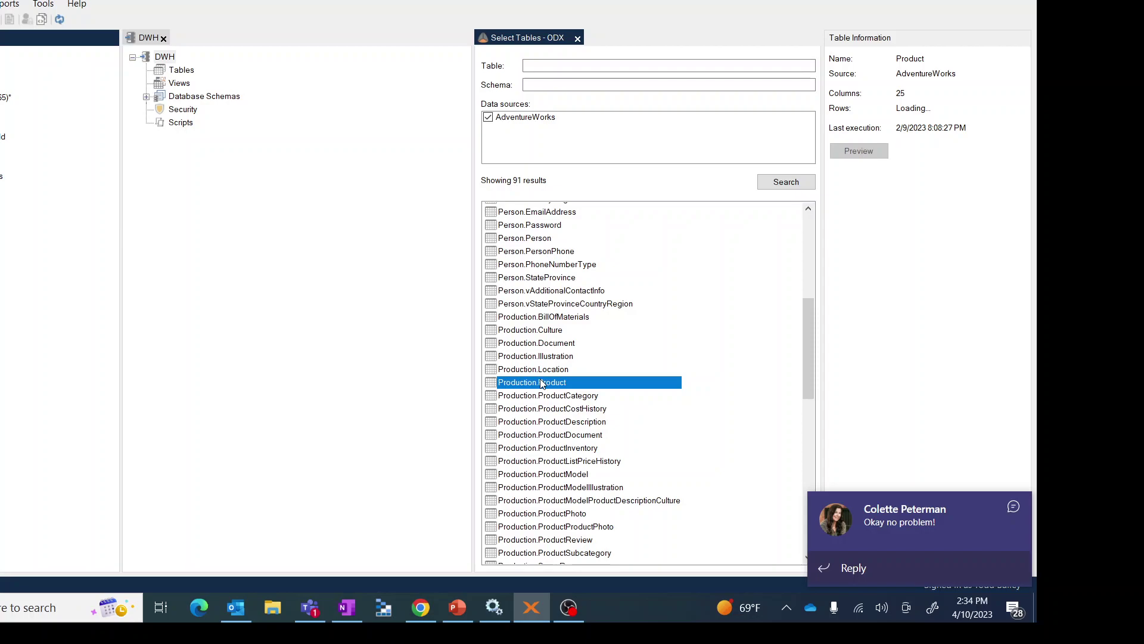
left_click(542, 396, "ctrl")
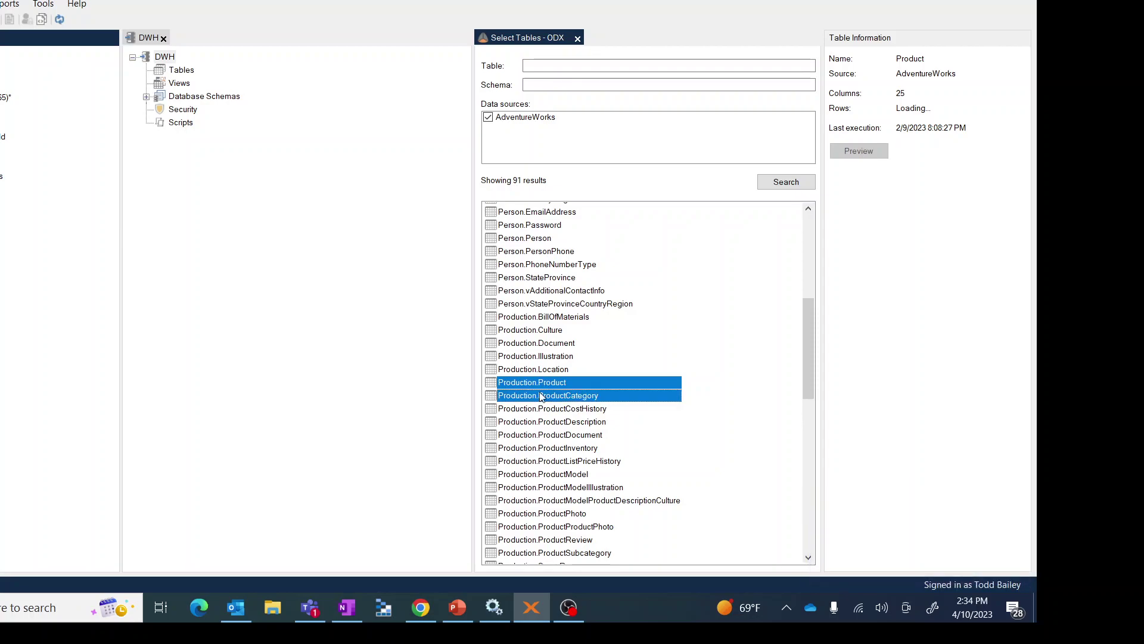
left_click(555, 474, "ctrl")
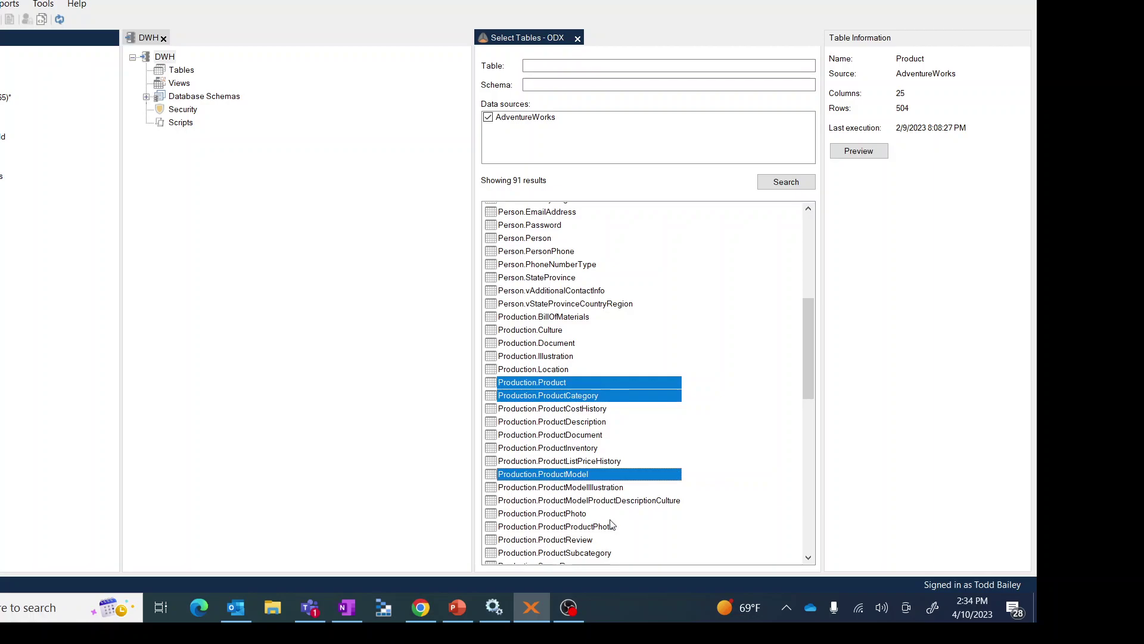
scroll(613, 524, "down", 1)
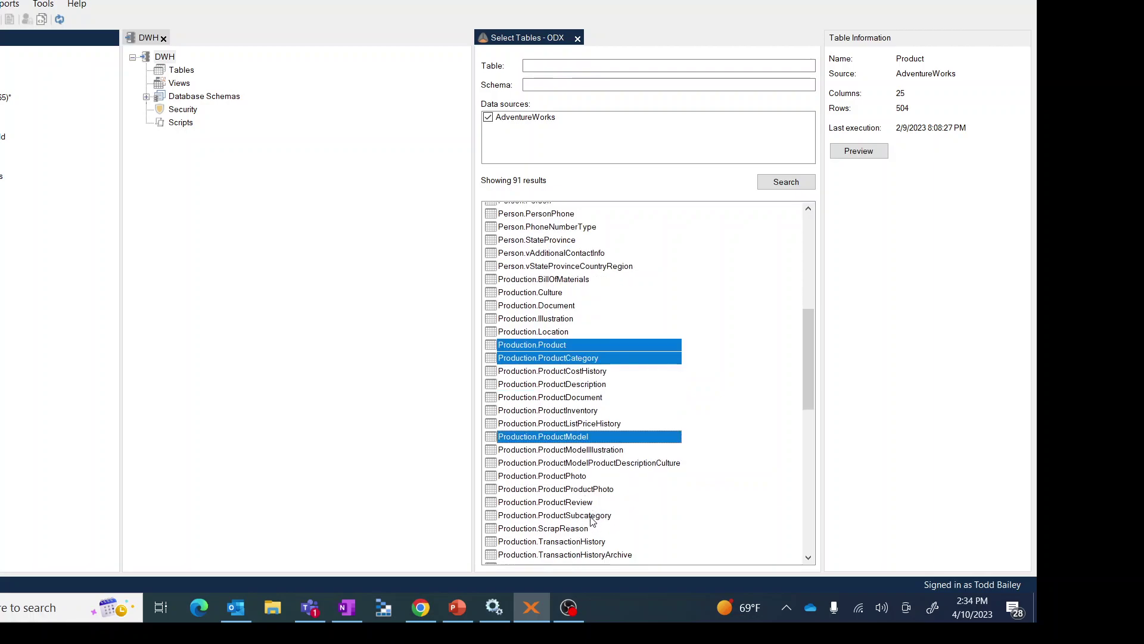
left_click(591, 516, "ctrl")
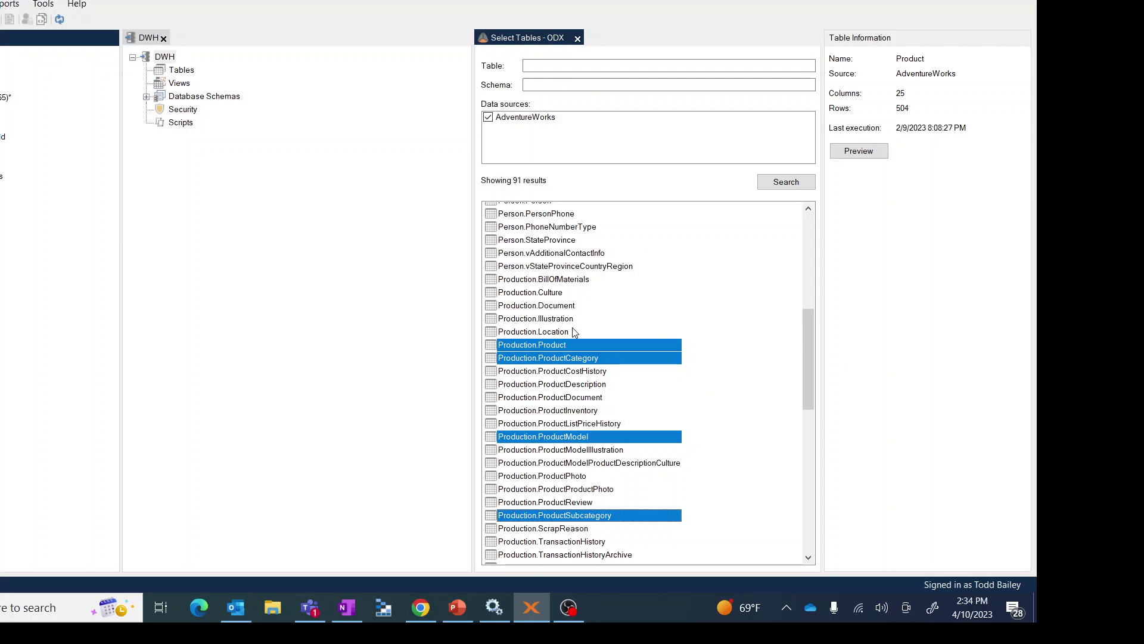
left_click_drag(579, 348, 172, 73)
left_click(147, 70)
left_click(146, 71)
left_click(147, 70)
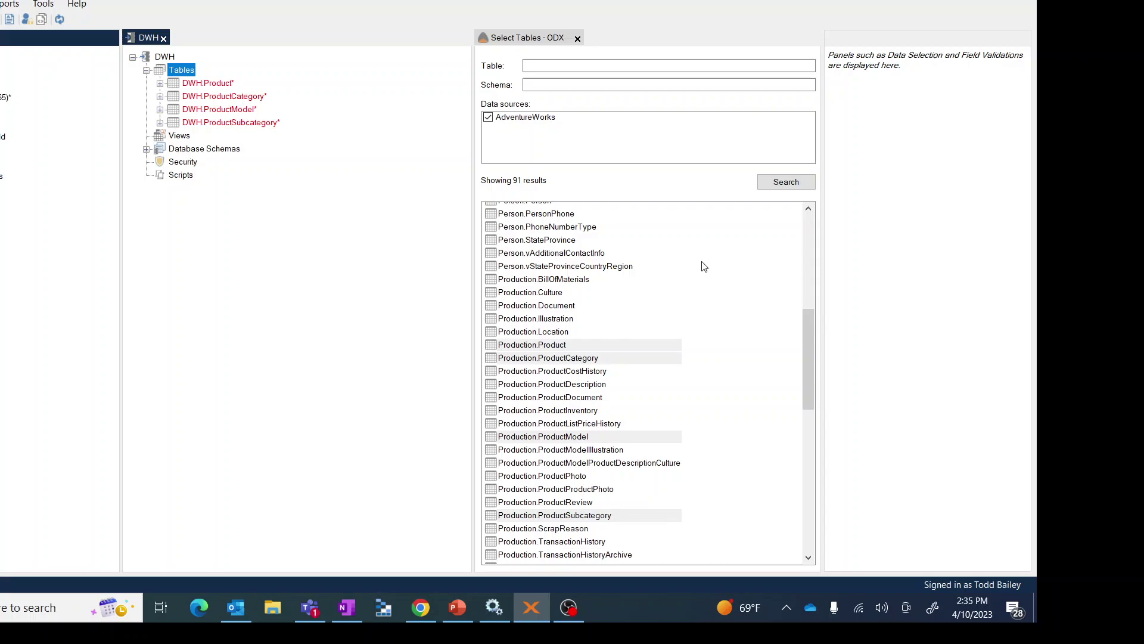
Step: Reorder the DWH tables so they run ProductModel, ProductSubcategory, ProductCategory, Product
left_click(204, 111)
left_click_drag(204, 112, 203, 74)
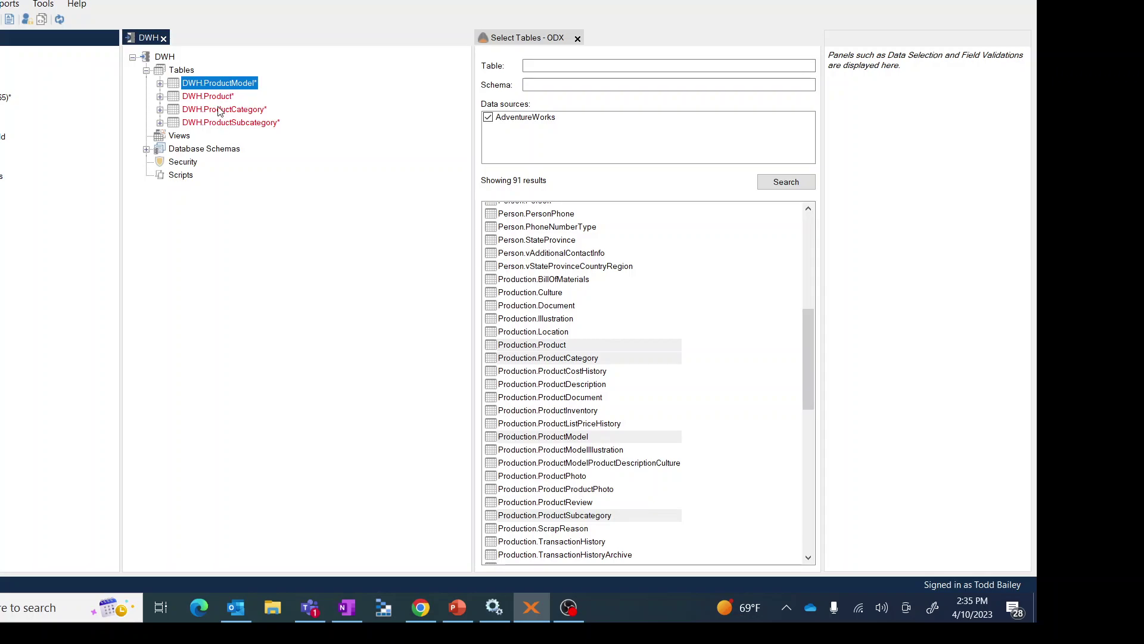
left_click_drag(218, 112, 206, 91)
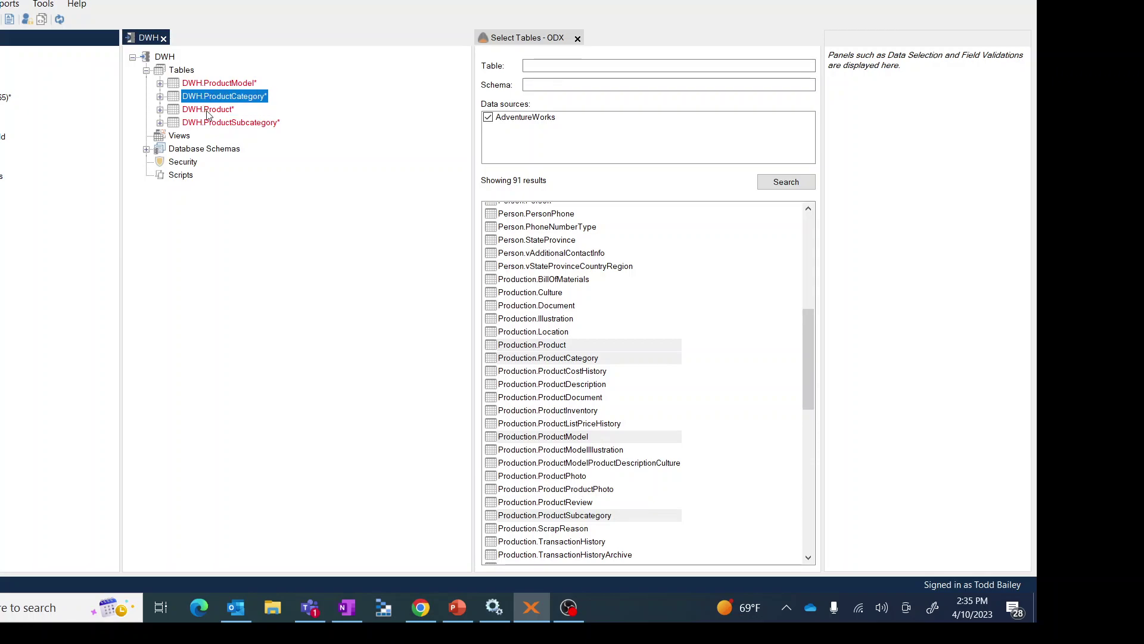
left_click_drag(219, 124, 203, 102)
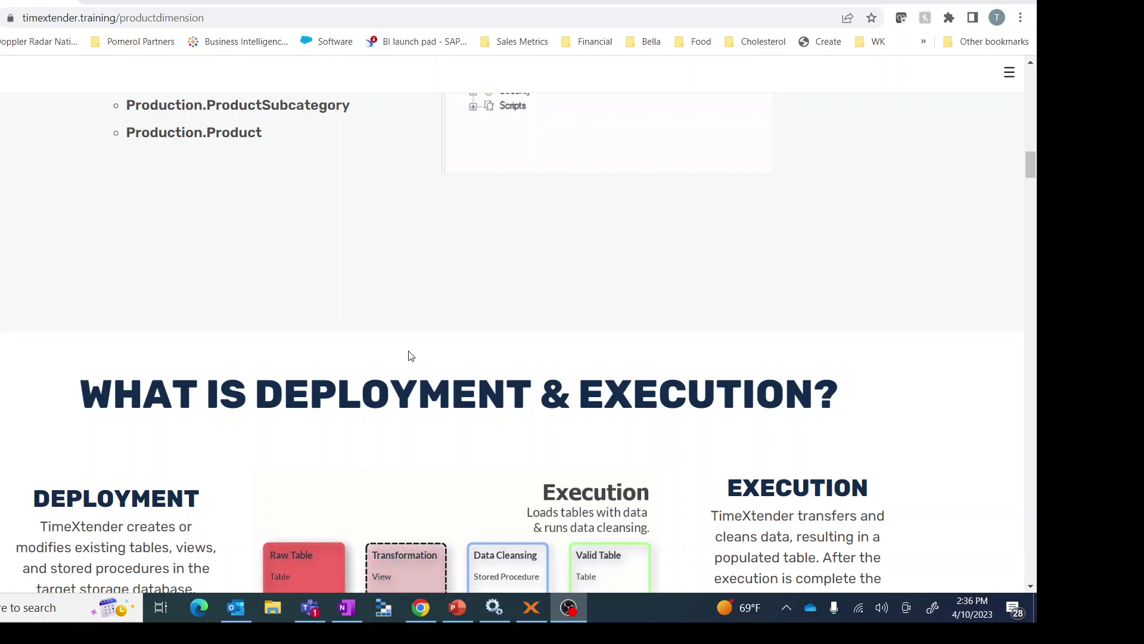
Step: Review the training page's deployment and execution section, and start Deploy and Execute on the DWH data area for all objects
scroll(398, 371, "down", 1)
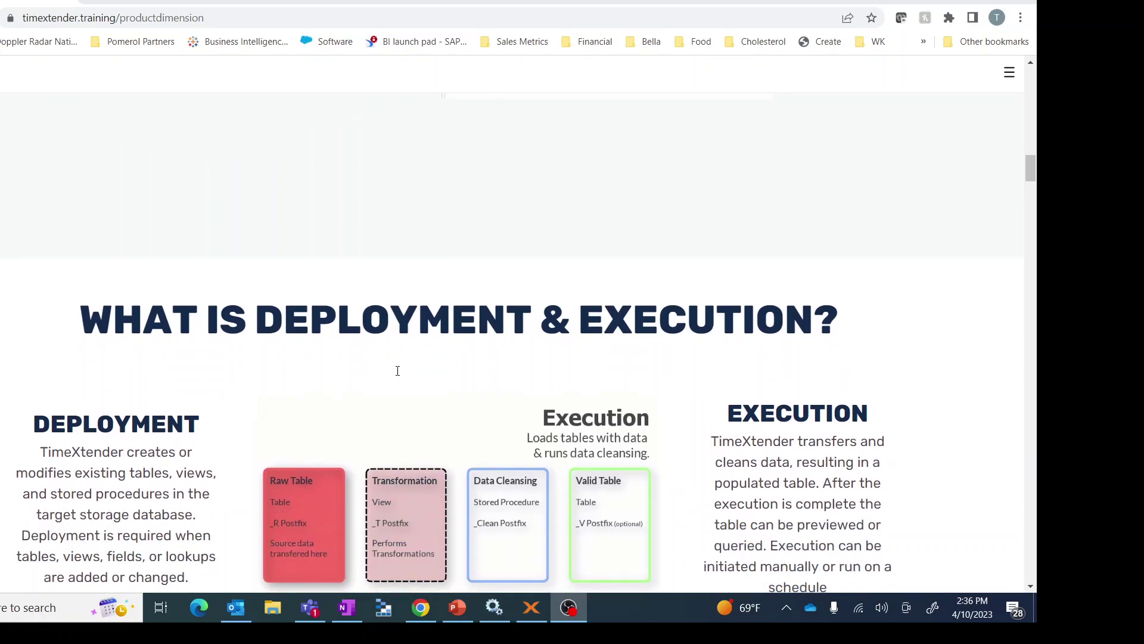
scroll(397, 371, "down", 2)
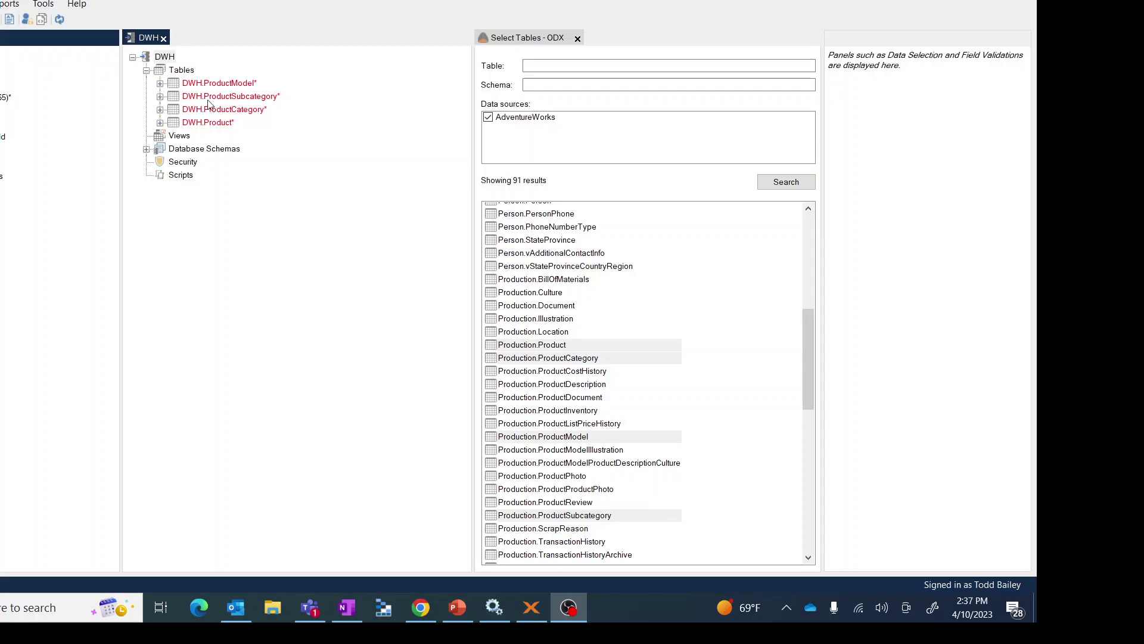
left_click(167, 57)
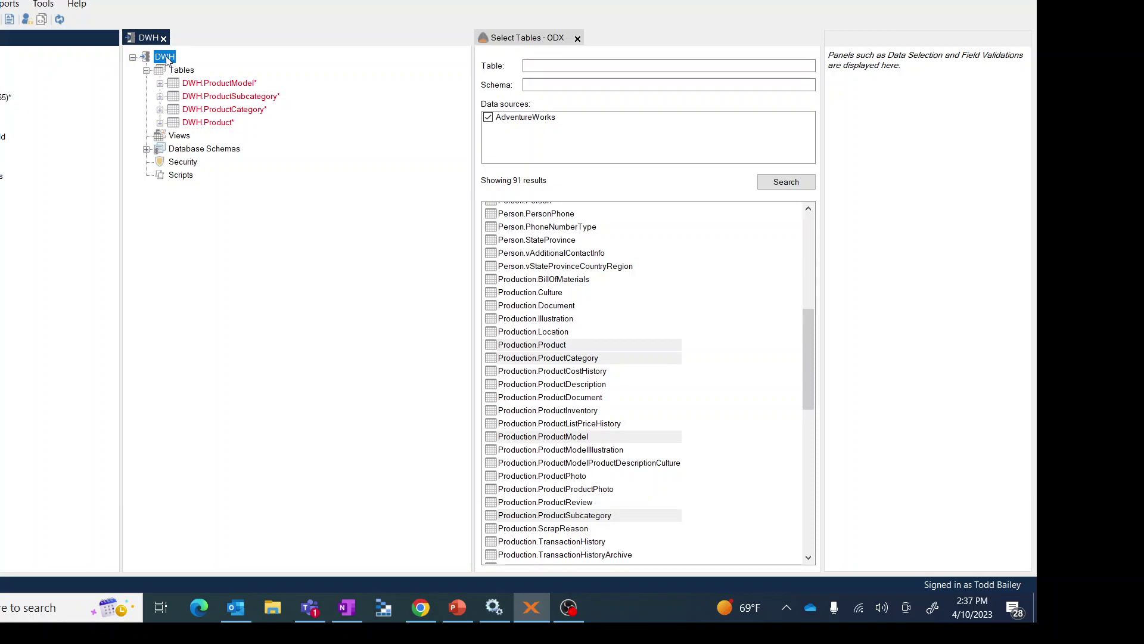
right_click(167, 60)
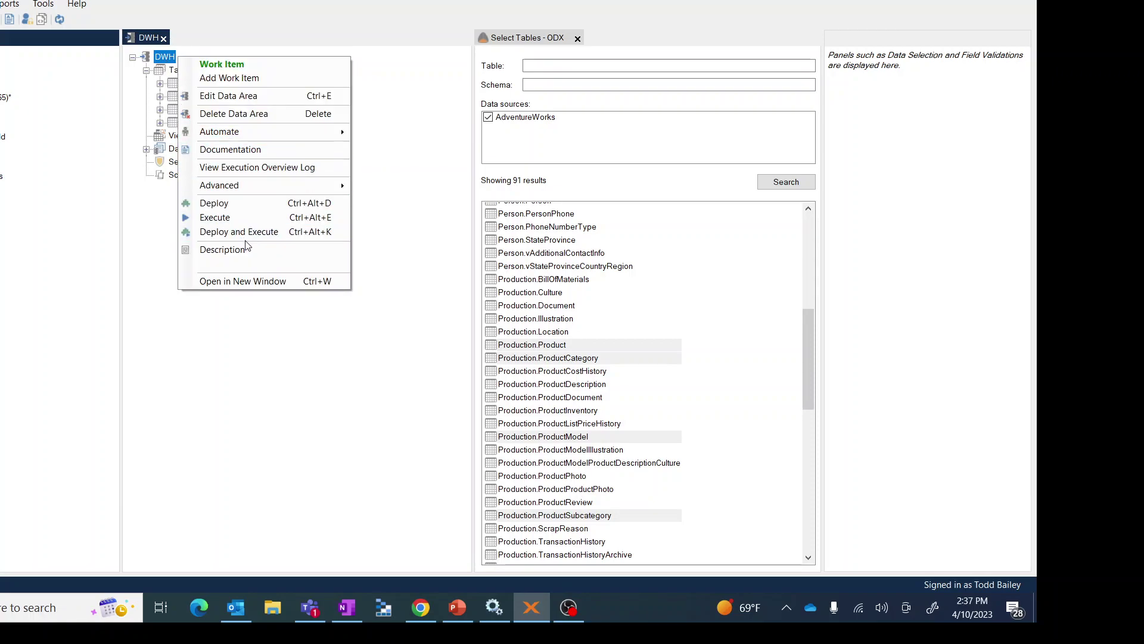
left_click(274, 232)
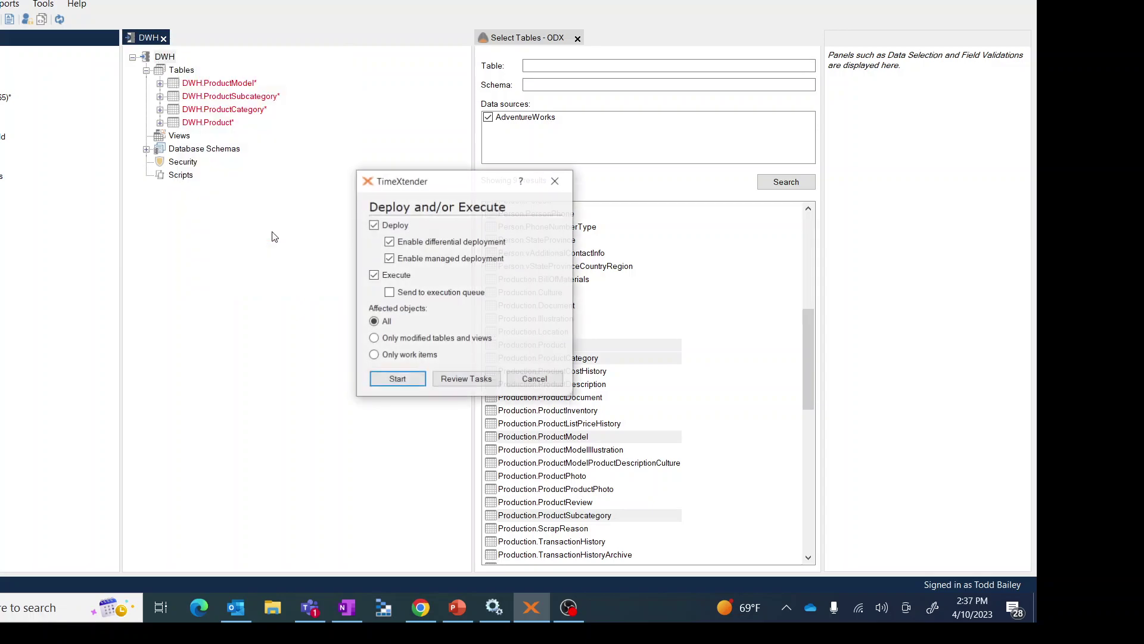
left_click(404, 383)
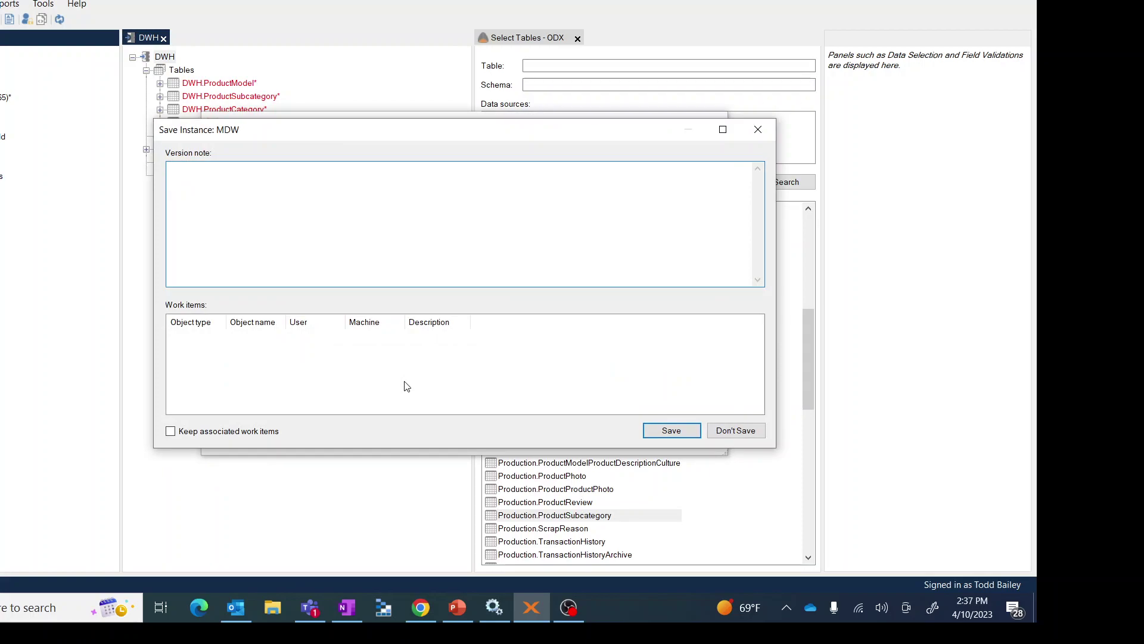
Step: Save the MDW instance with a version note on the product data dated 4-10-23, and close the completed deployment window
type("Move")
key("BackSpace")
key("BackSpace")
type("uc")
key("BackSpace")
key("BackSpace")
type("duct data STB 4-10-23")
left_click(667, 431)
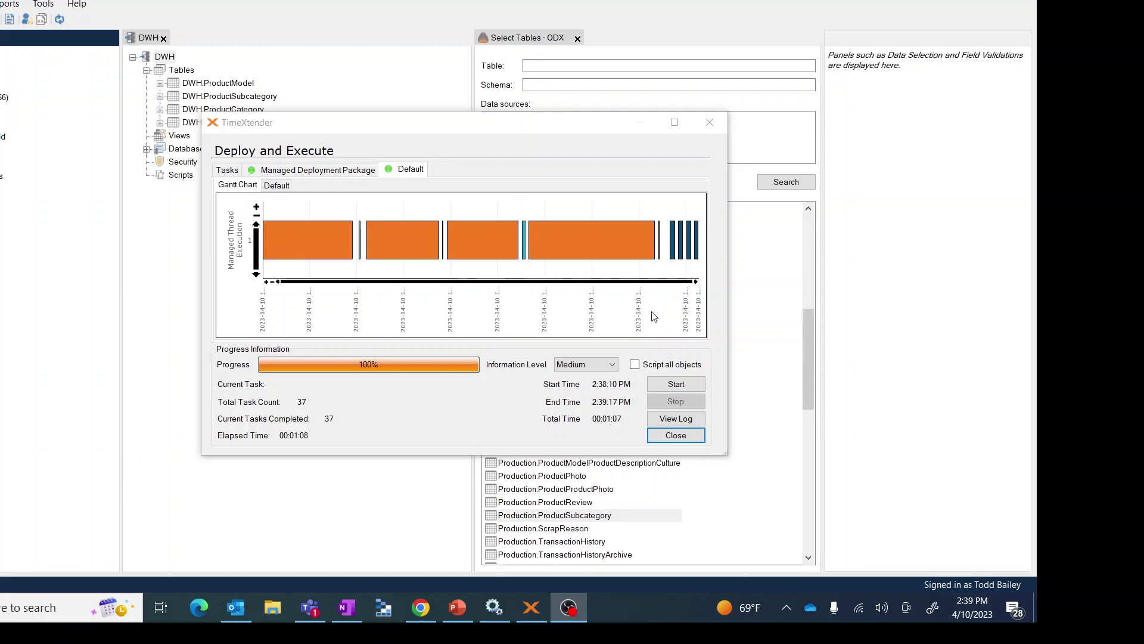
mouse_move(286, 246)
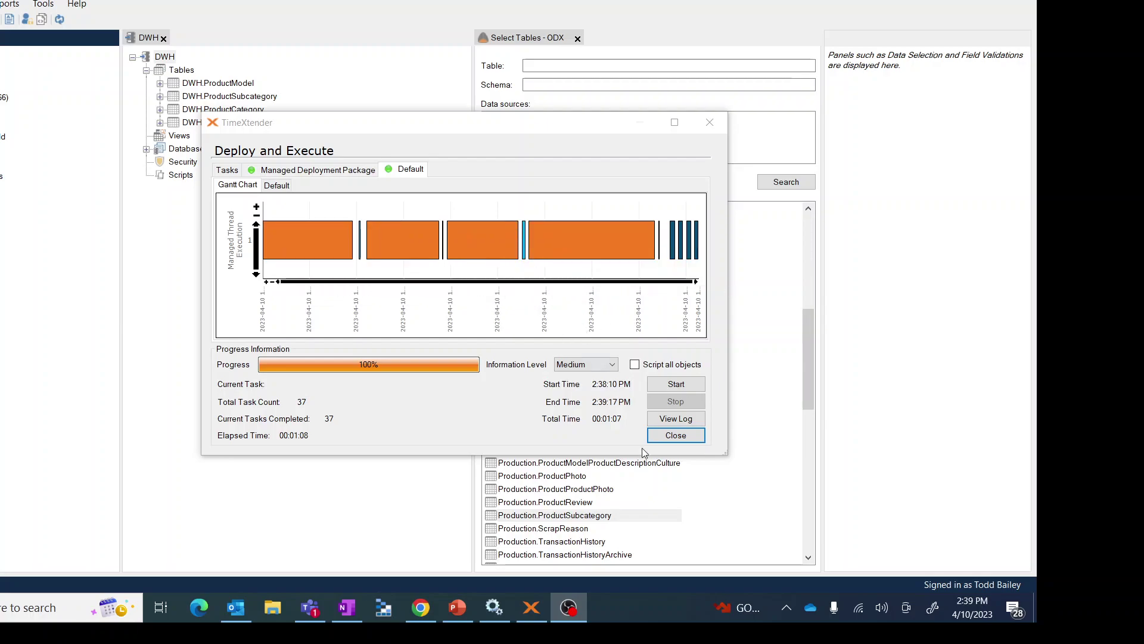
left_click(684, 439)
left_click(676, 436)
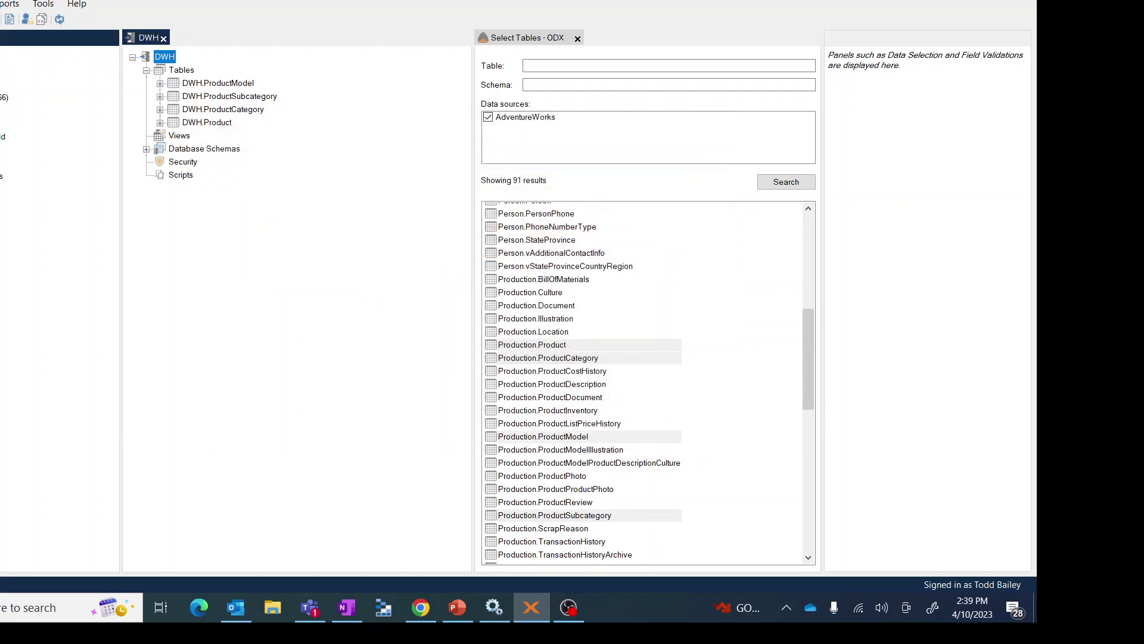
Step: Rename the Name field of the DWH.ProductModel table to ProductModelName
key("alt+Tab")
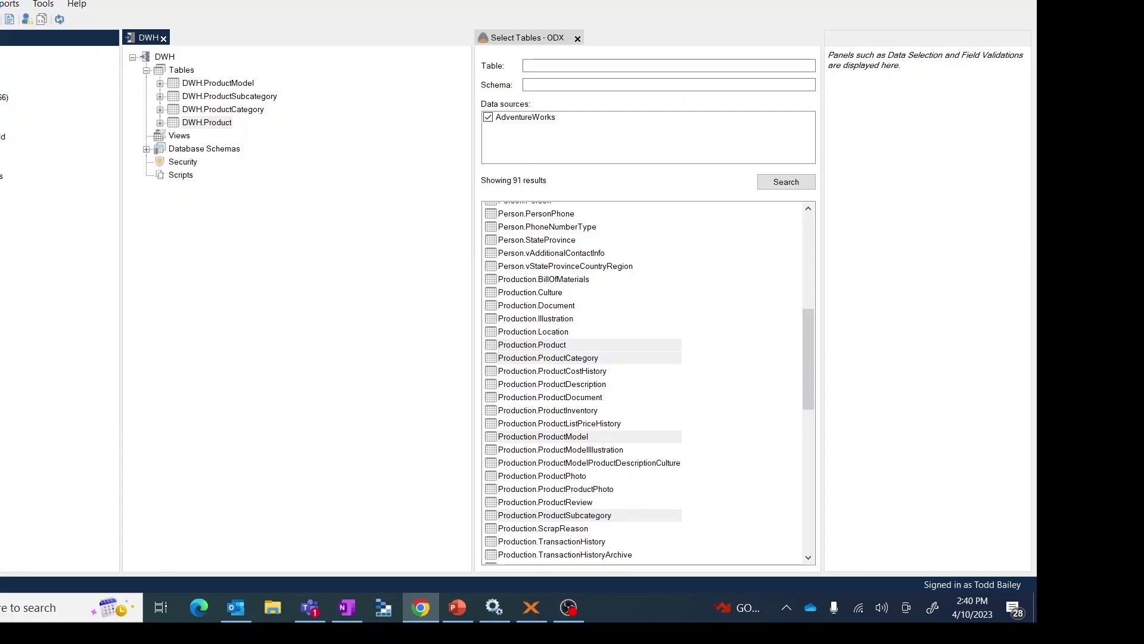
left_click(161, 84)
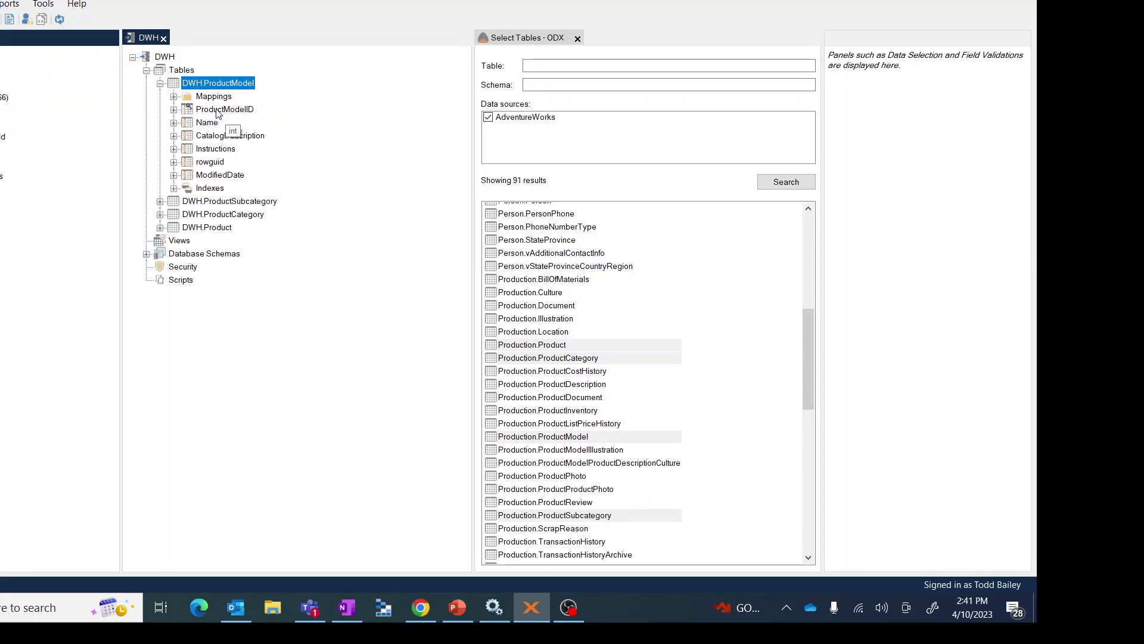
left_click(205, 125)
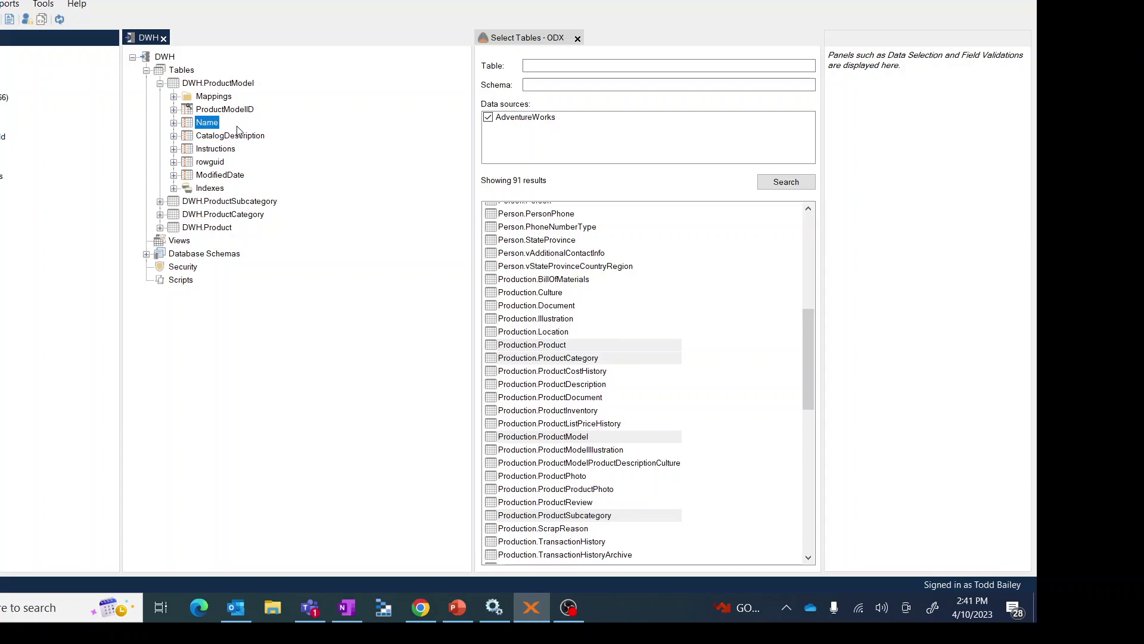
right_click(220, 124)
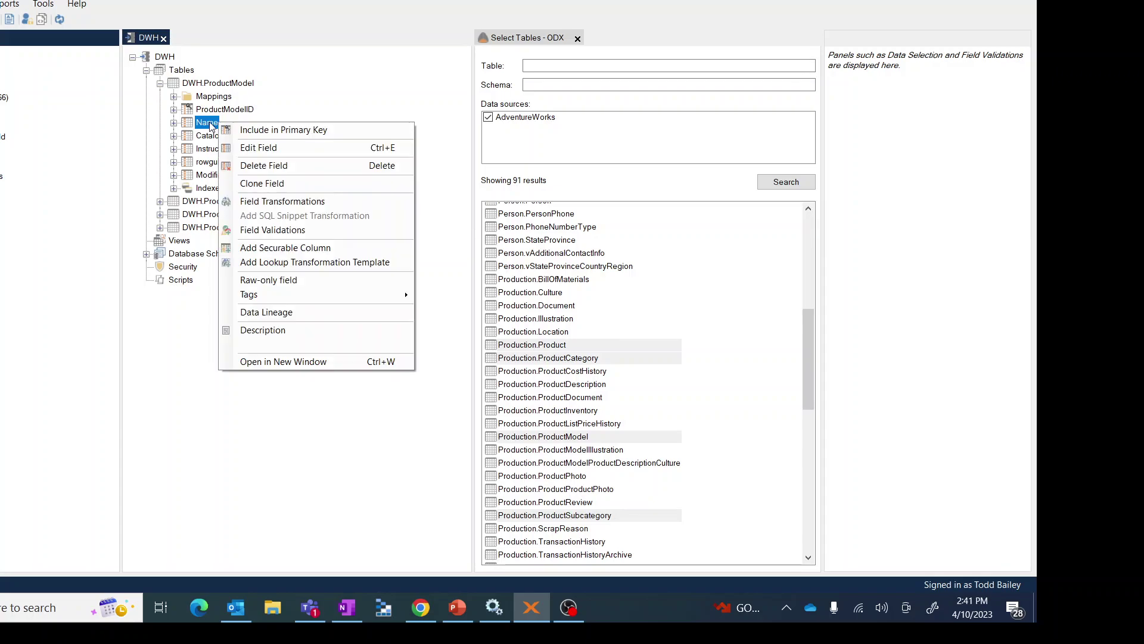
left_click(253, 149)
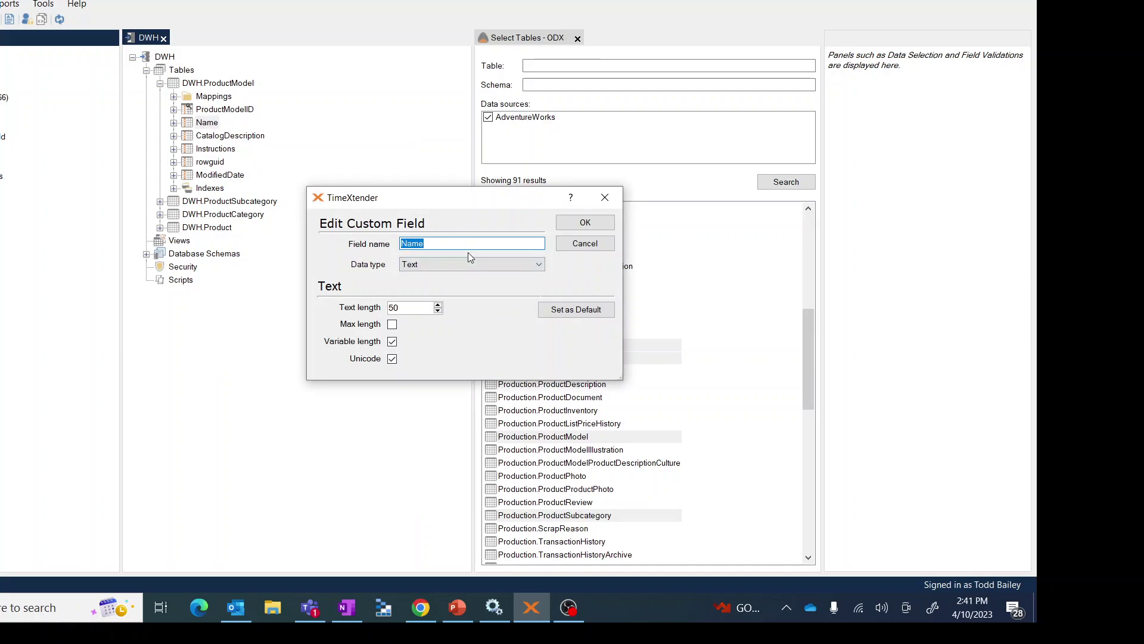
key("Home")
type("Prou")
key("BackSpace")
type("ductModel")
key("BackSpace")
key("BackSpace")
key("BackSpace")
key("BackSpace")
type("odle")
key("BackSpace")
key("BackSpace")
type("el")
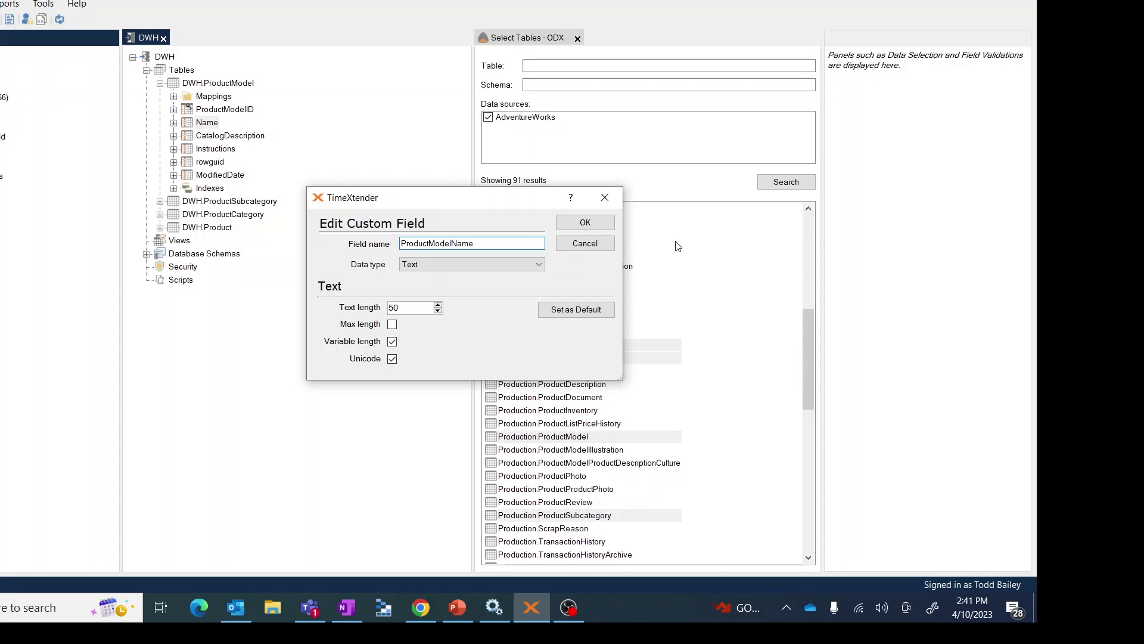
left_click(585, 222)
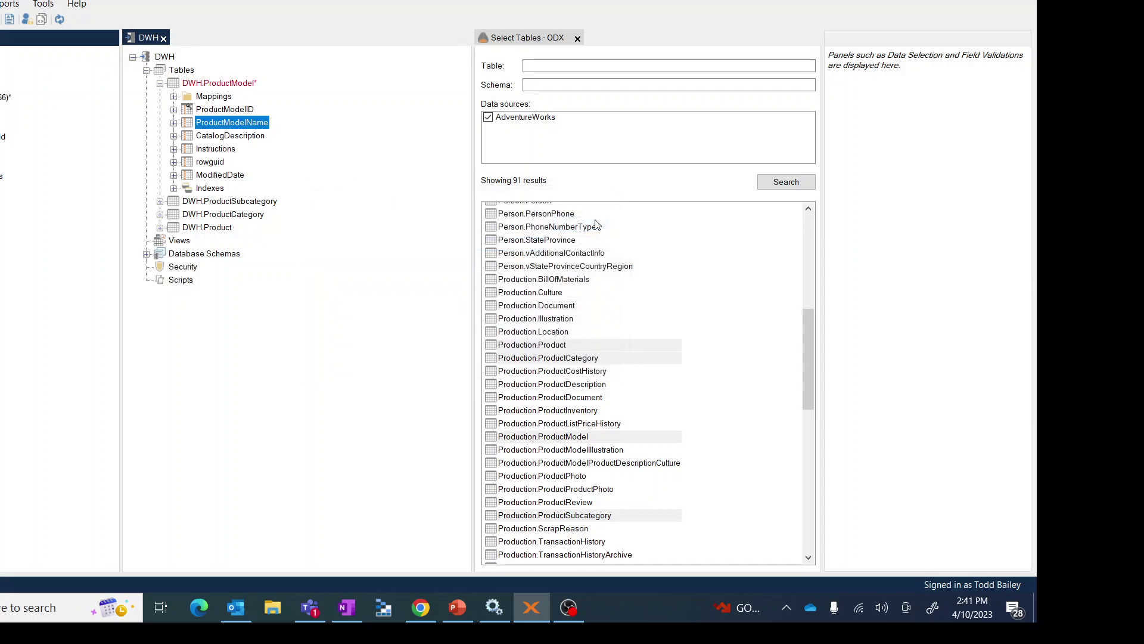
Step: Rename the Name field of the DWH.Product table to ProductName
left_click(186, 229)
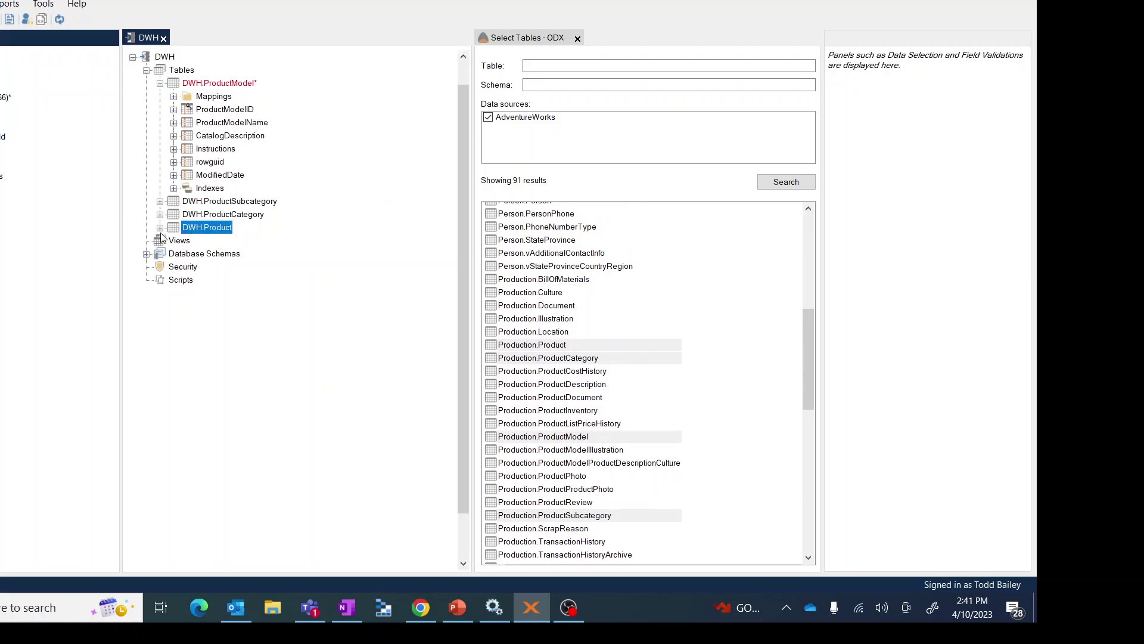
left_click(160, 228)
left_click(207, 240)
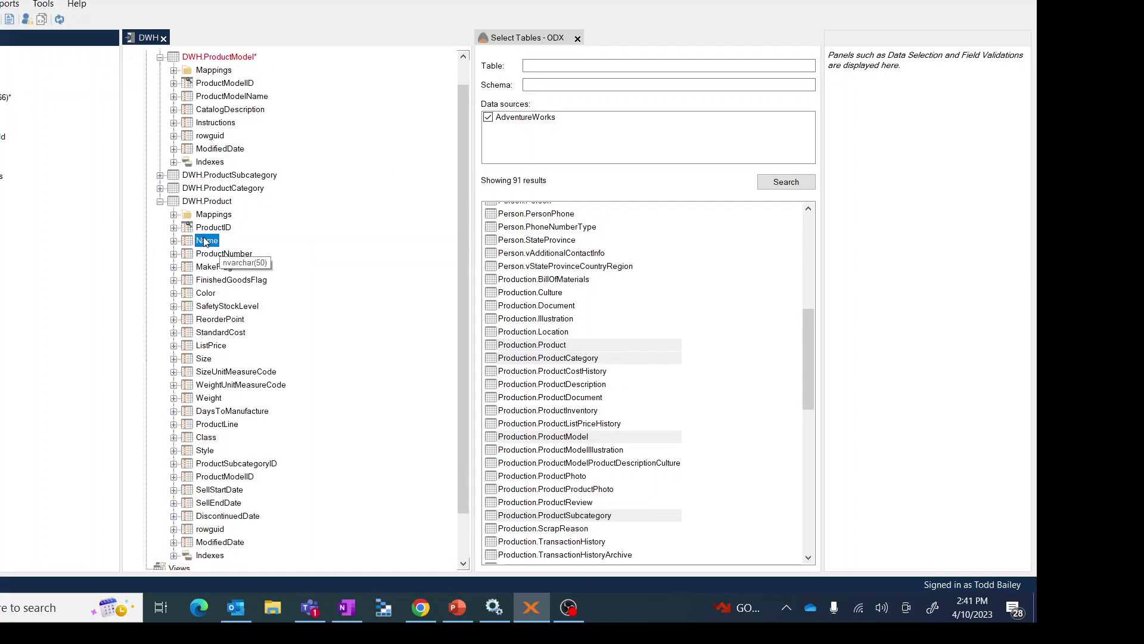
right_click(208, 242)
left_click(256, 263)
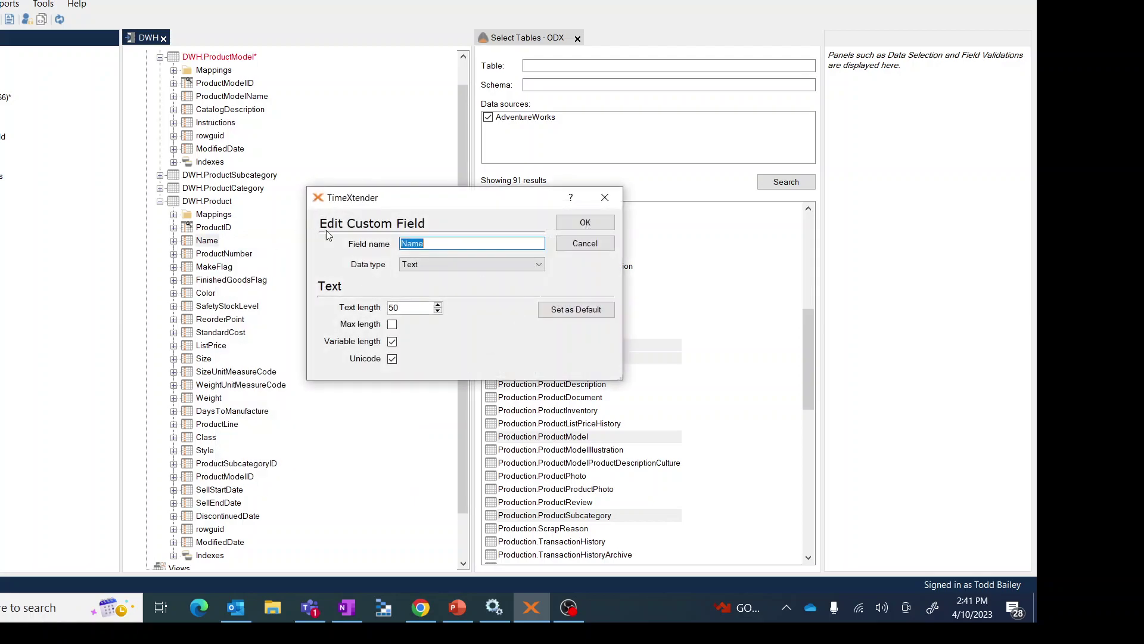
left_click(393, 305)
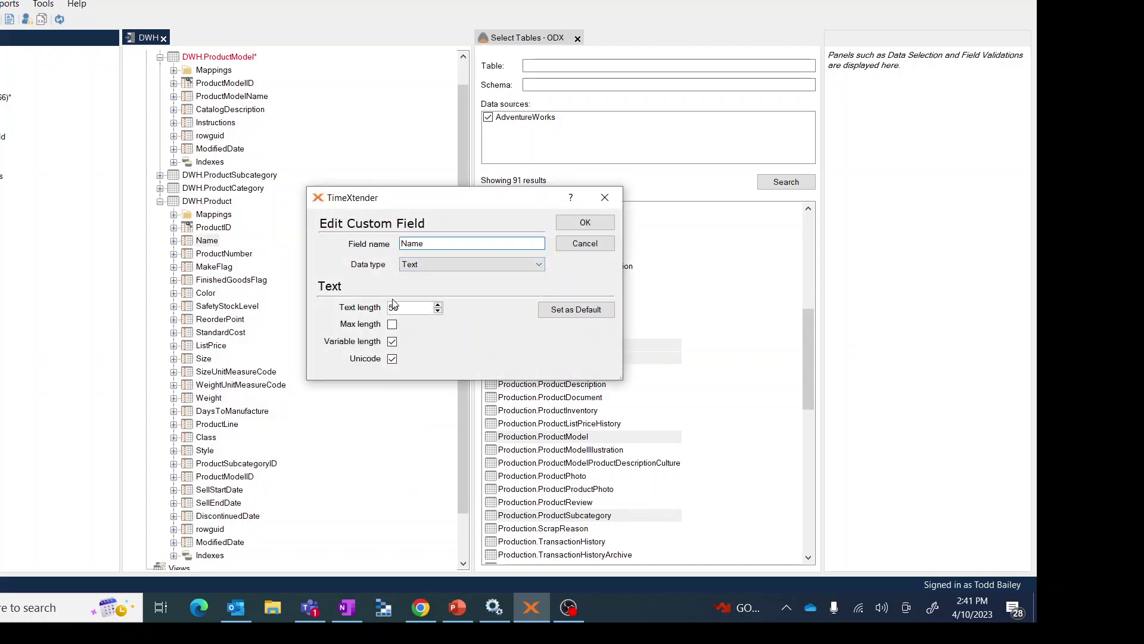
type("Production")
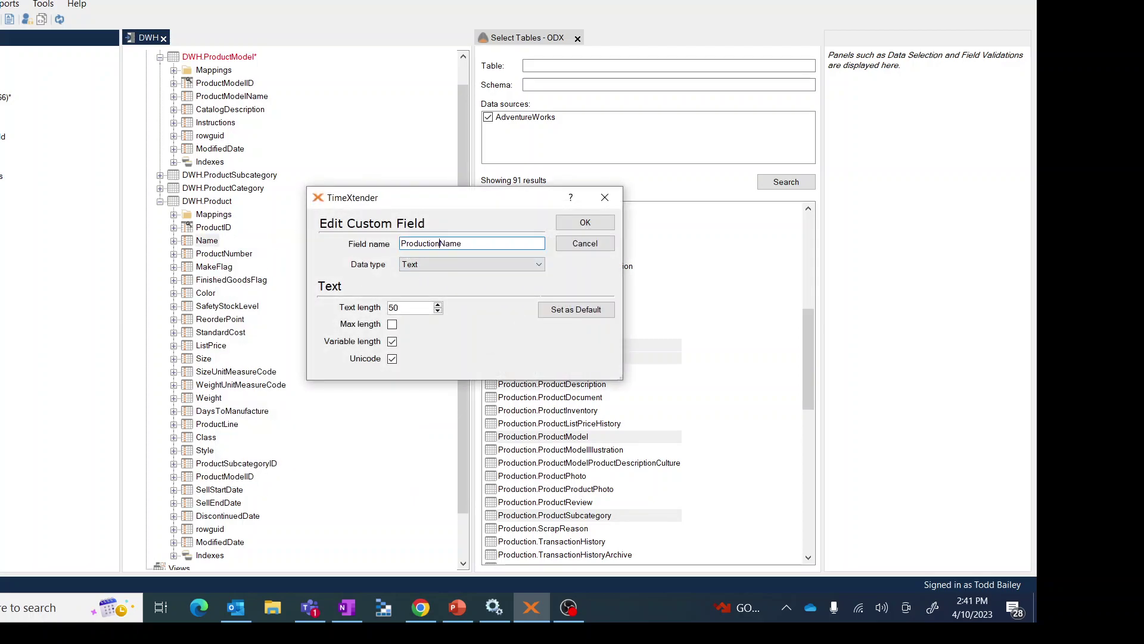
key("BackSpace")
key("BackSpace")
key("BackSpace")
left_click(571, 223)
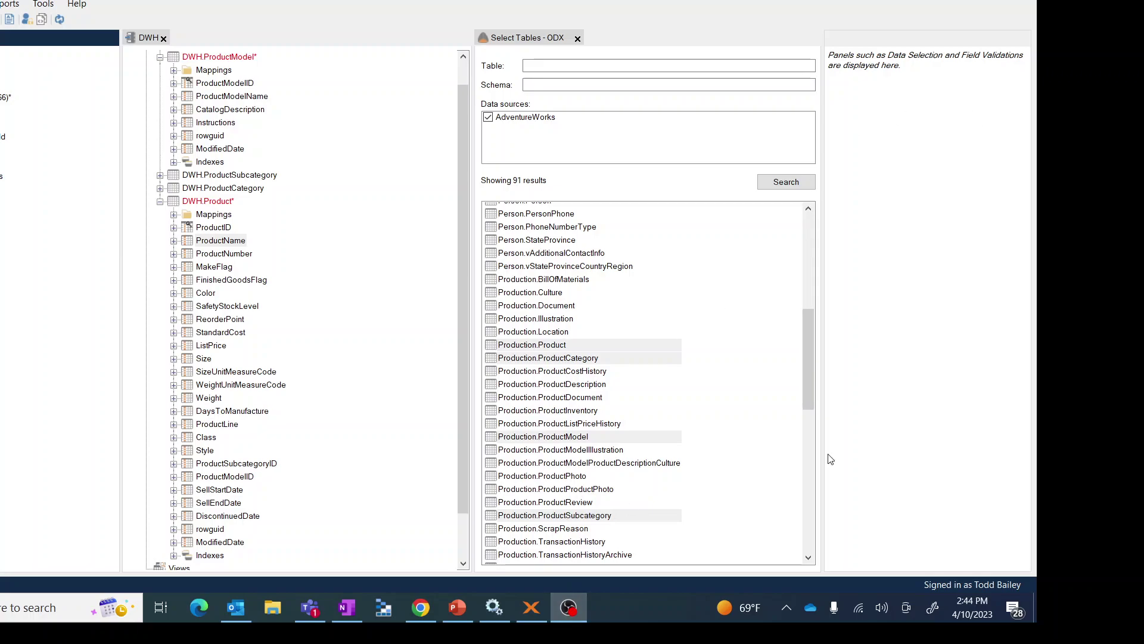
Step: Close the ODX table selection and open the DWH.ProductModel table in its own window beside the data area tree
right_click(542, 38)
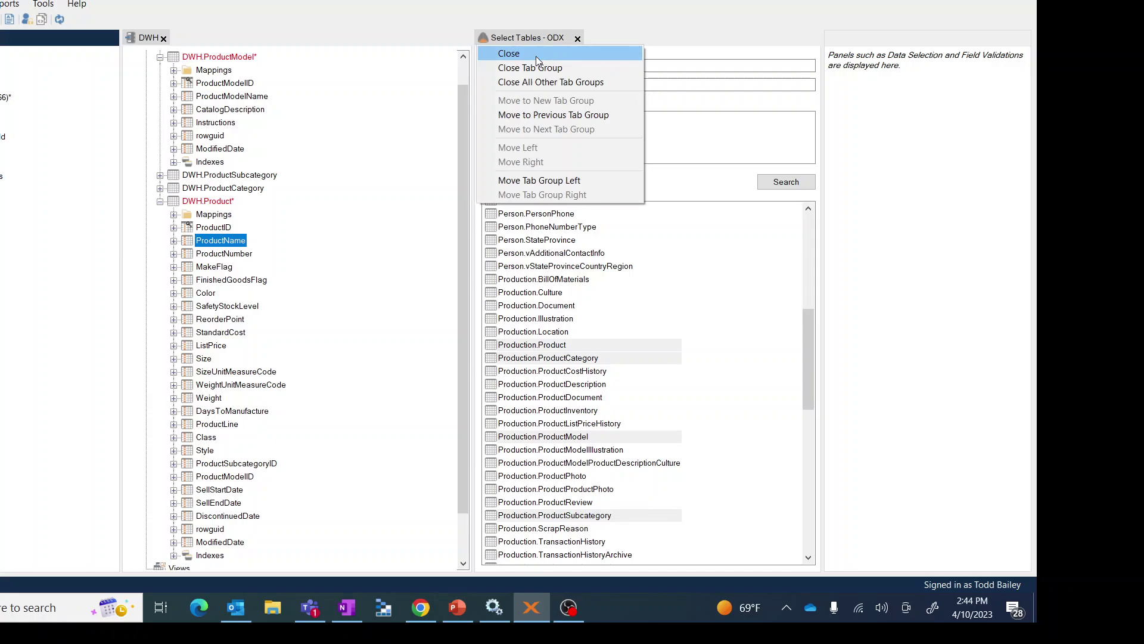
left_click(538, 54)
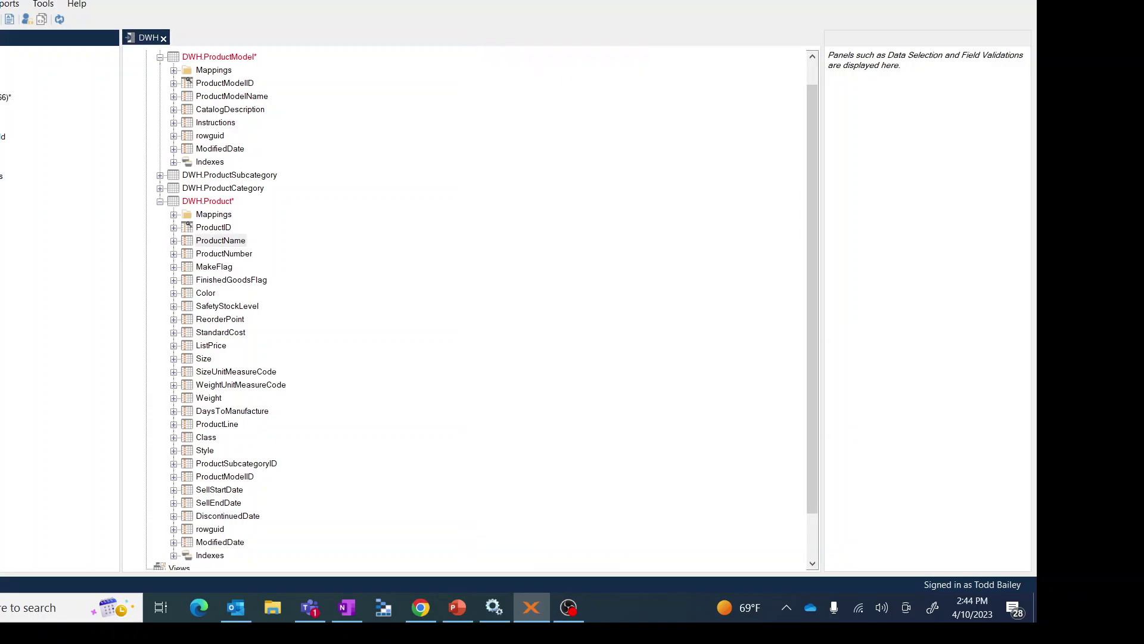
key("alt+Tab")
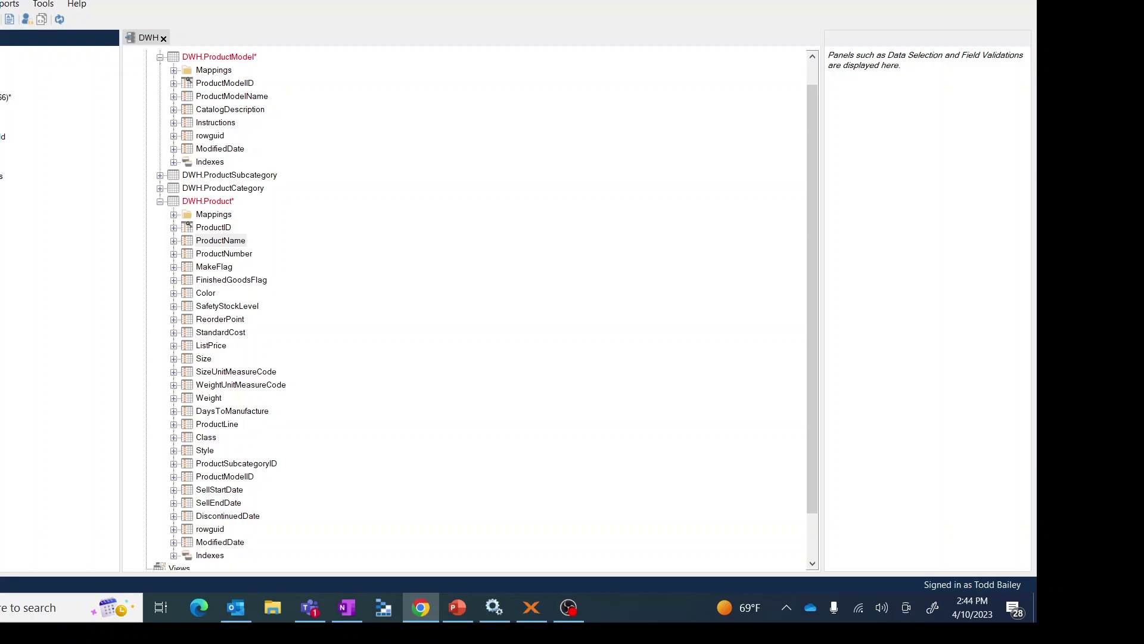
scroll(273, 157, "up", 1)
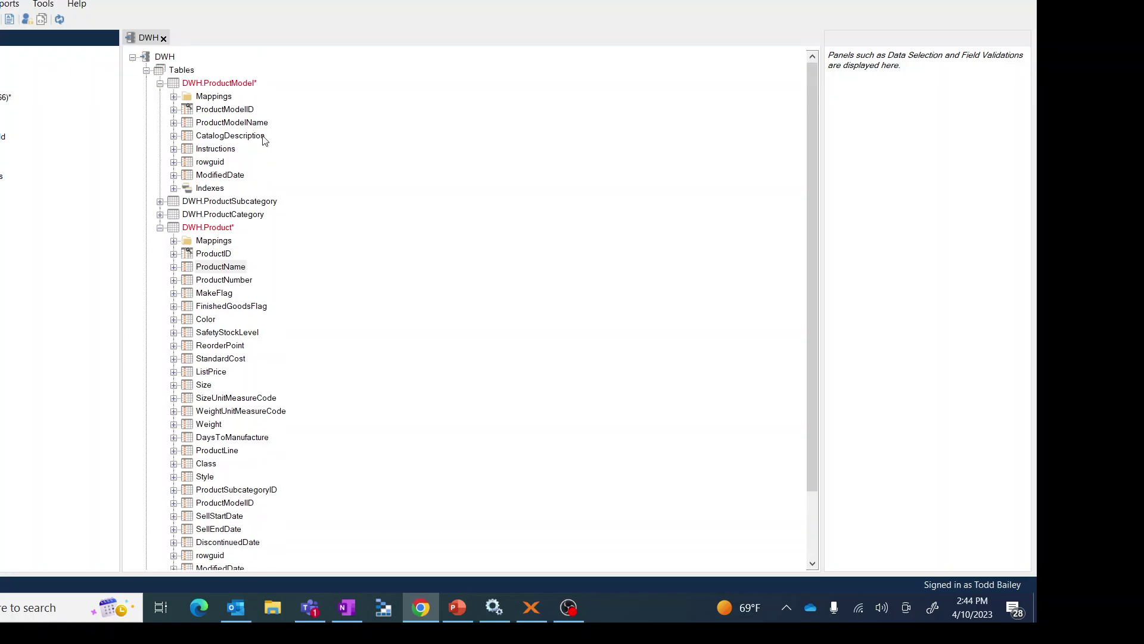
left_click(226, 85)
right_click(227, 88)
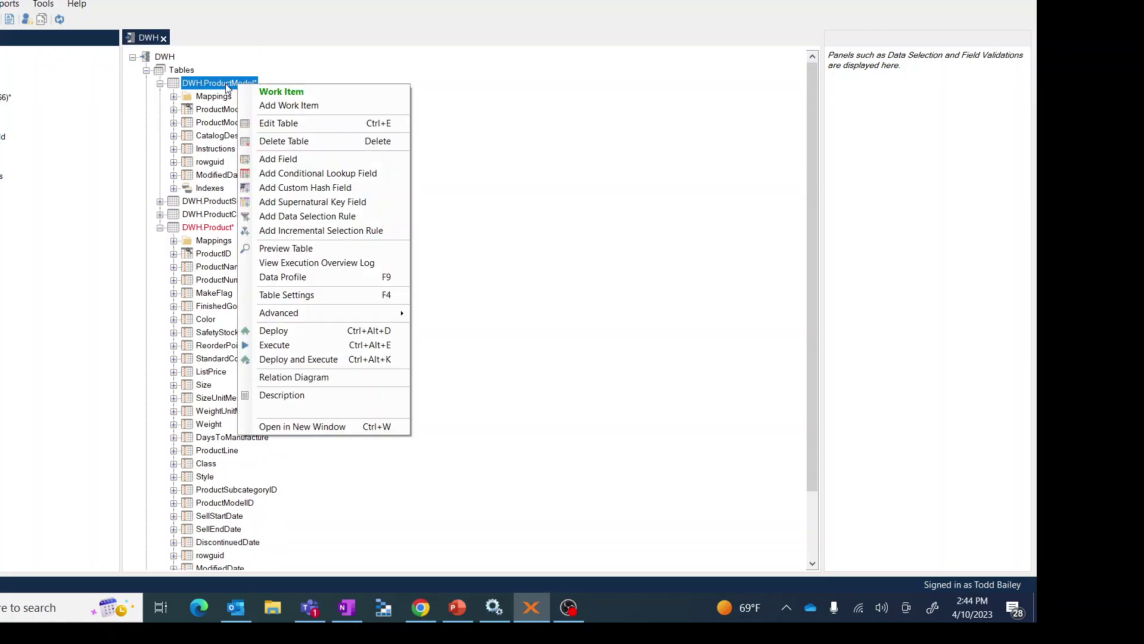
left_click(333, 427)
left_click_drag(410, 311, 485, 97)
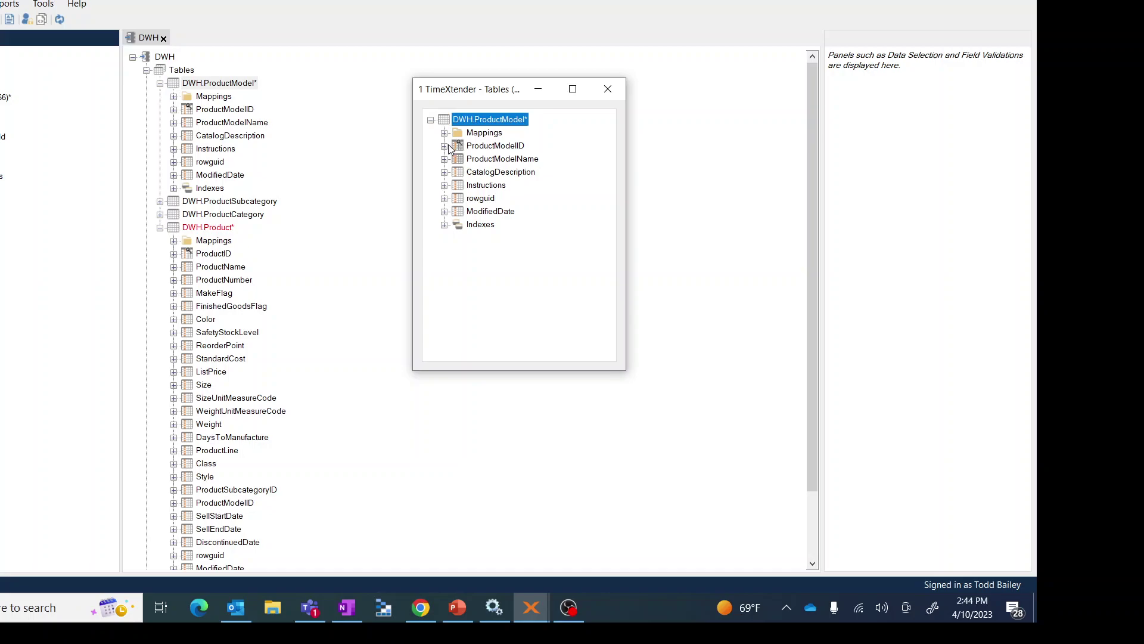
left_click(495, 149)
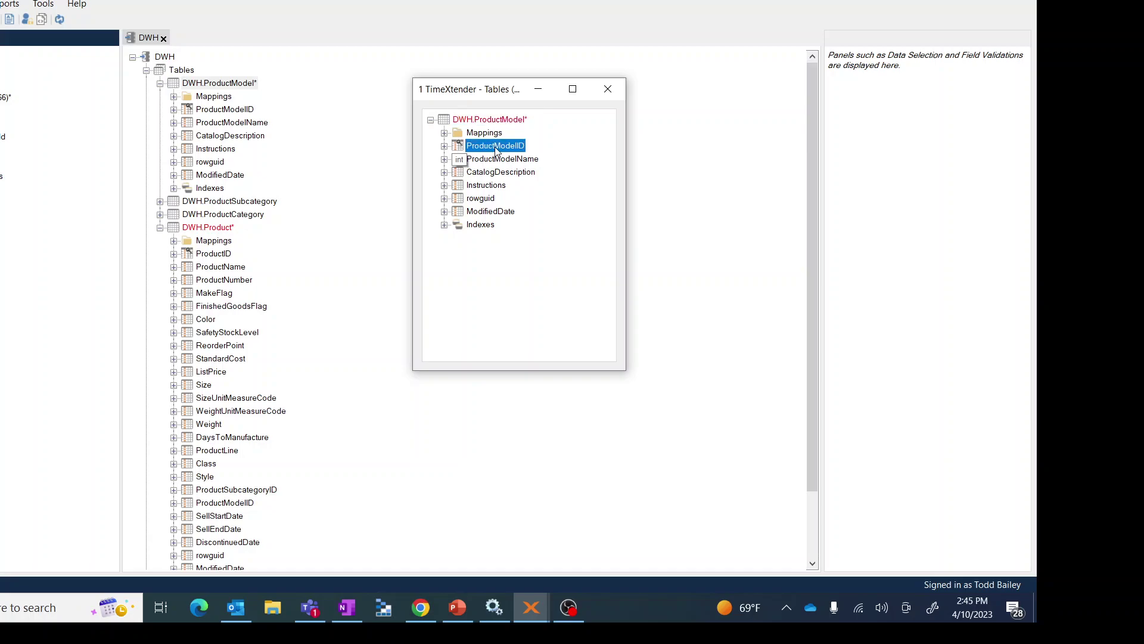
left_click_drag(496, 149, 205, 232)
left_click_drag(205, 233, 206, 232)
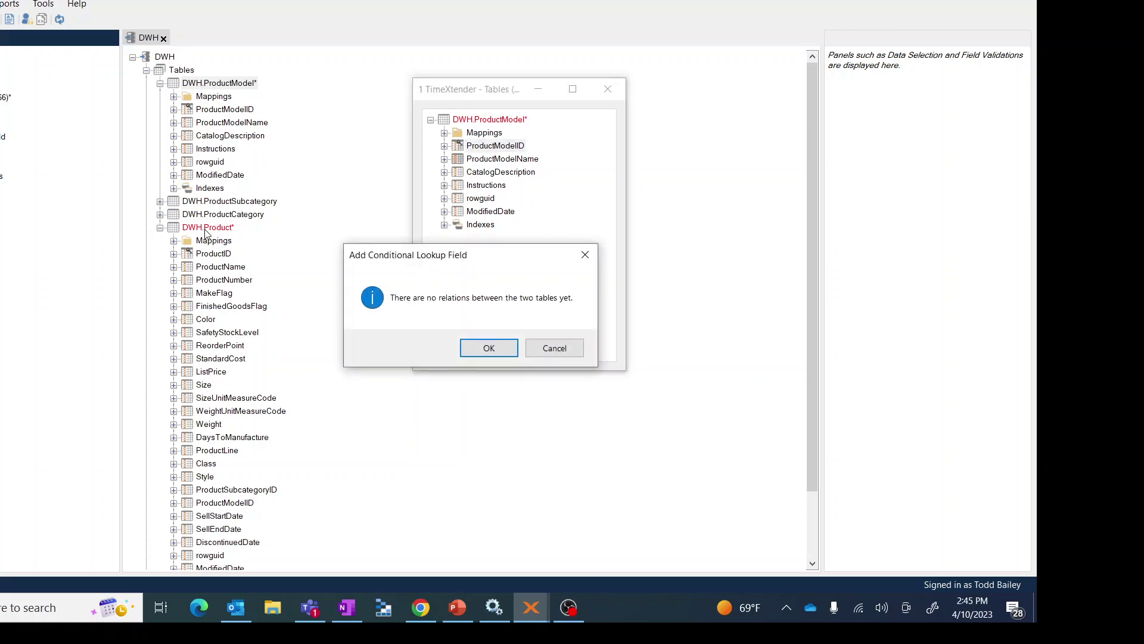
left_click(490, 348)
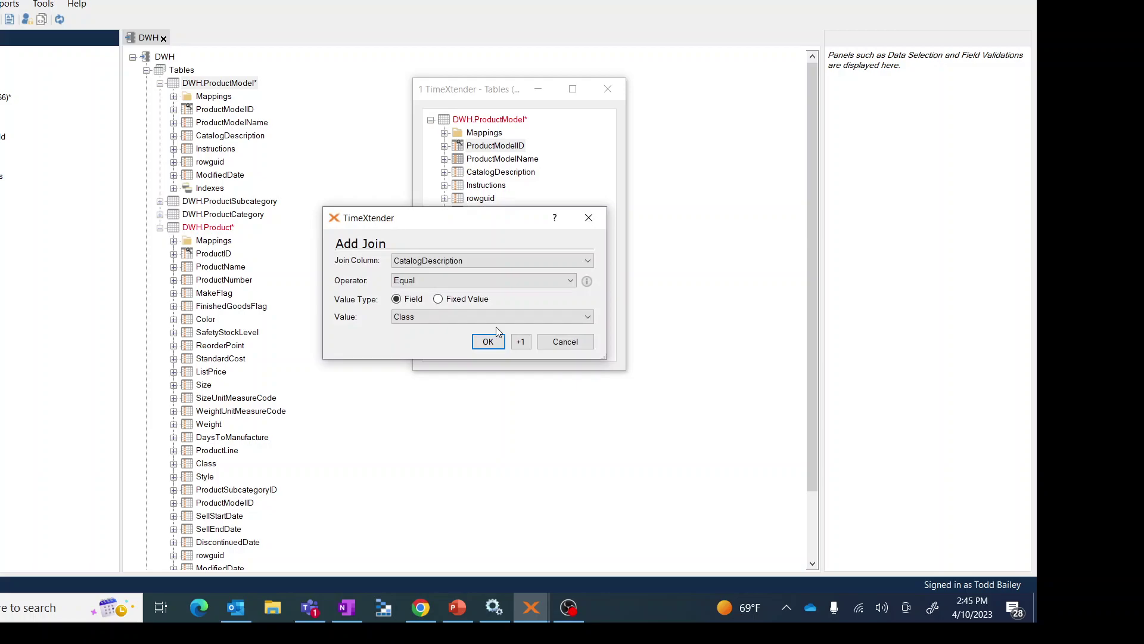
left_click(565, 342)
scroll(281, 360, "down", 2)
scroll(352, 256, "up", 2)
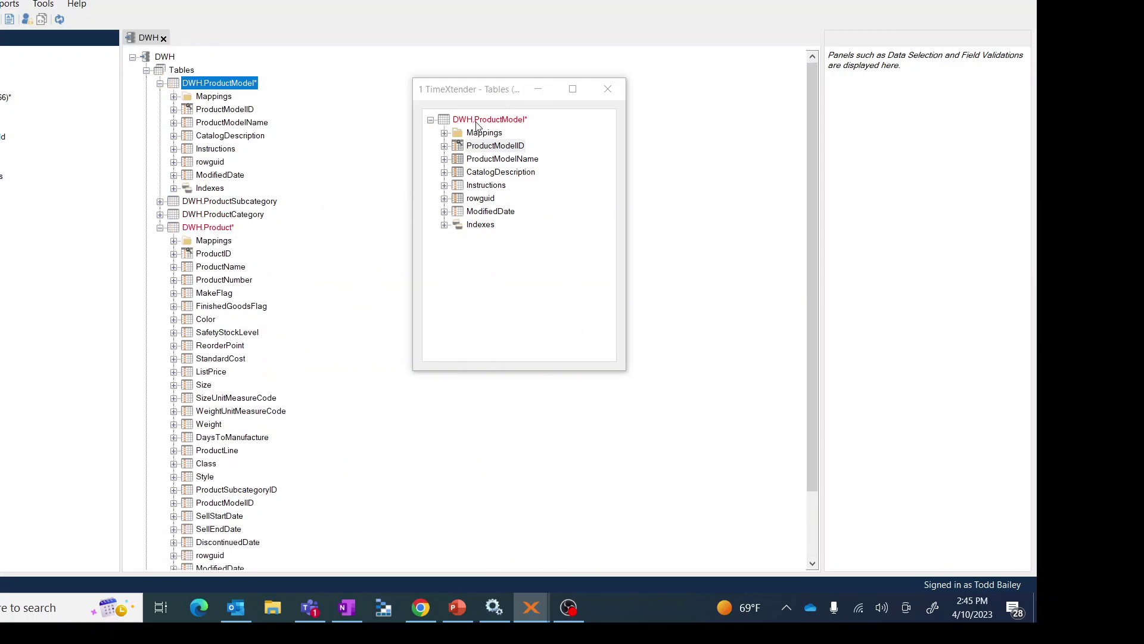
Step: Examine the ODX source mapping of the DWH.Product table and its list of source fields
left_click_drag(488, 146, 187, 242)
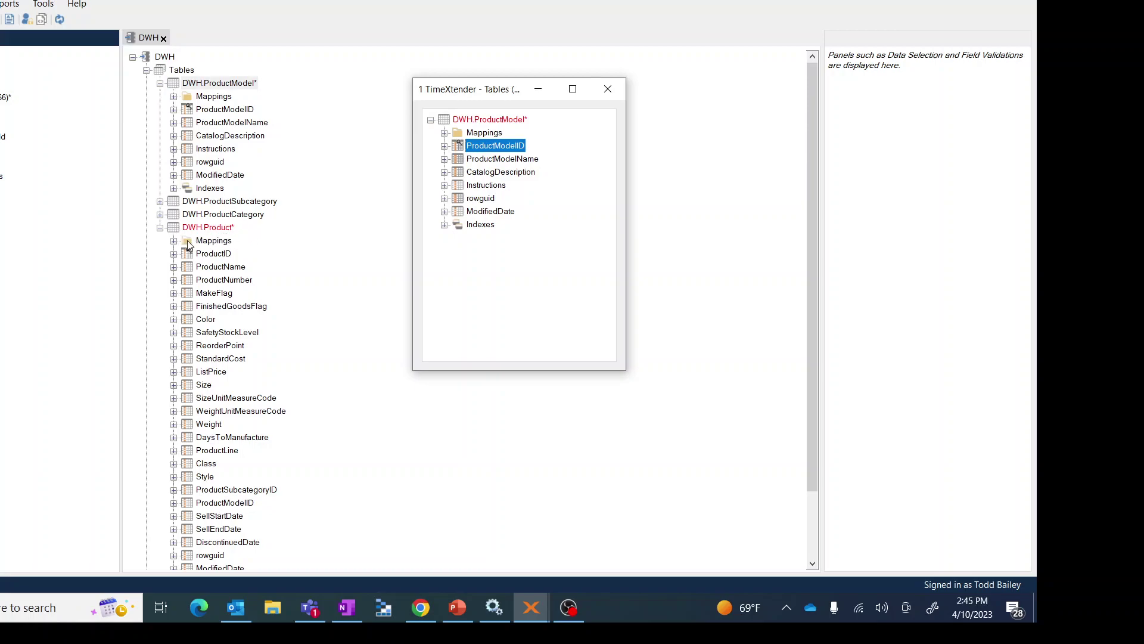
left_click(174, 241)
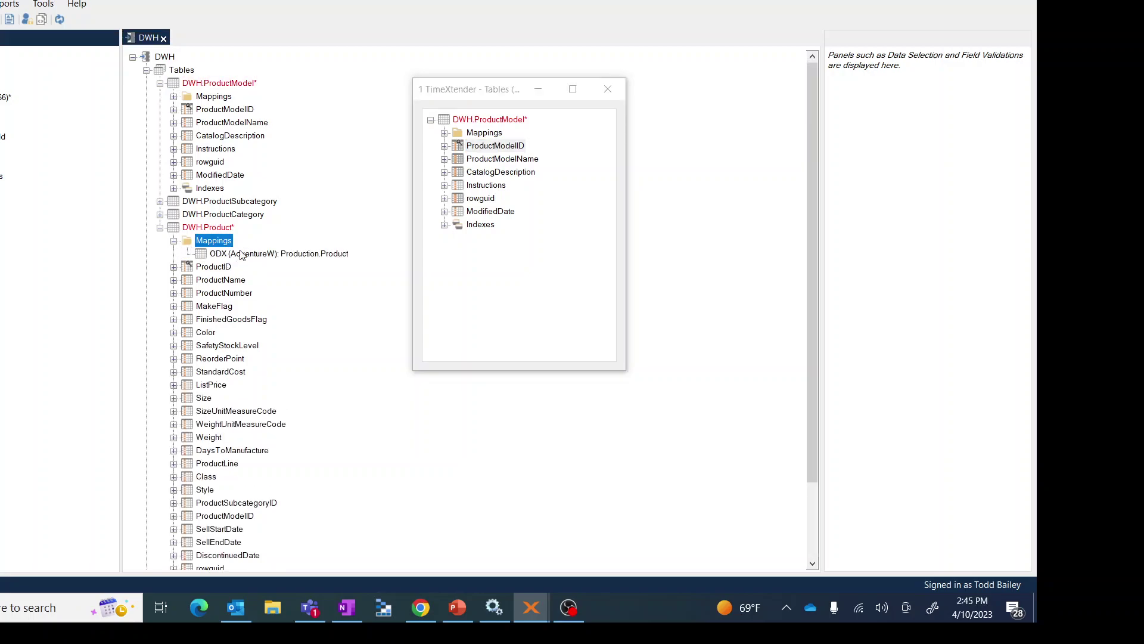
left_click(319, 255)
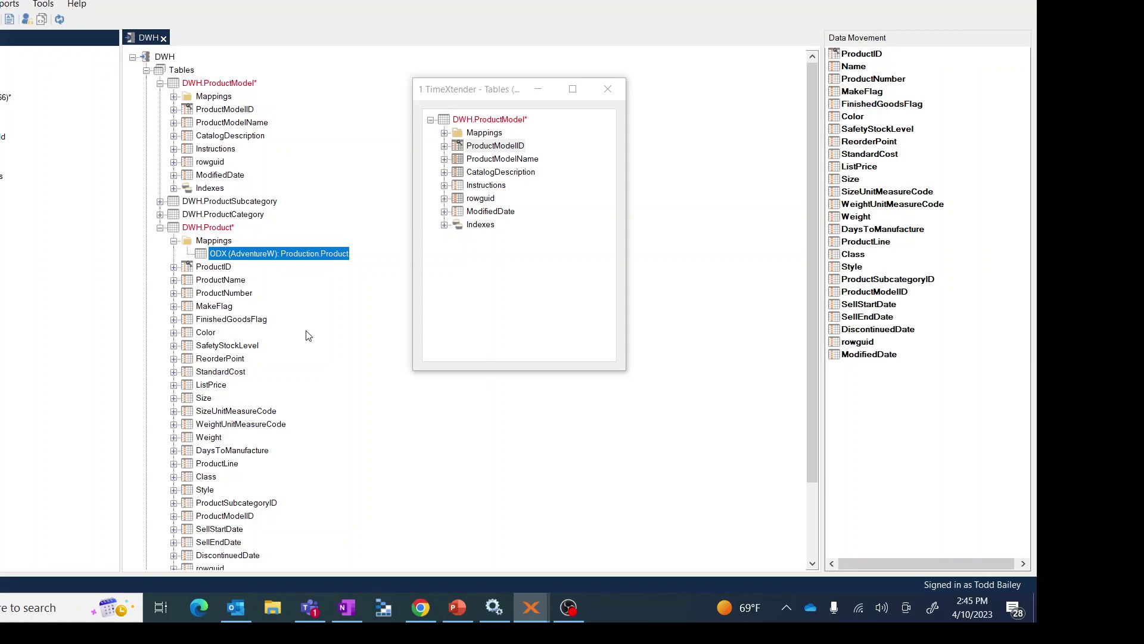
scroll(307, 335, "down", 3)
scroll(362, 322, "up", 3)
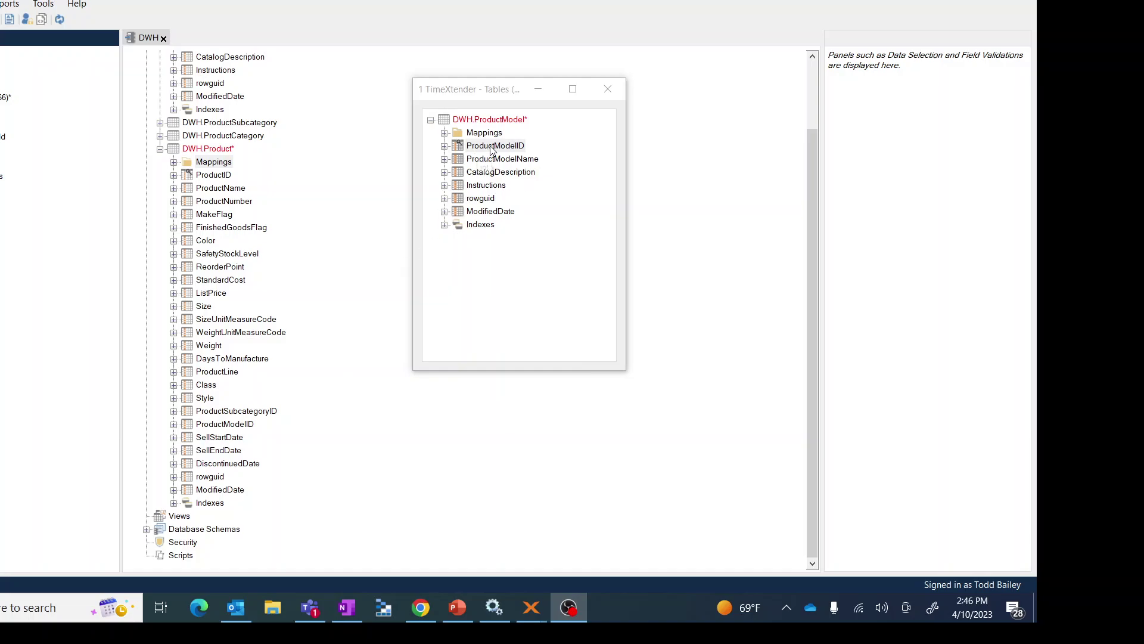
Step: Create a relation from ProductModelID of DWH.ProductModel to the ProductModelID field of the DWH.Product table
left_click_drag(486, 149, 225, 427)
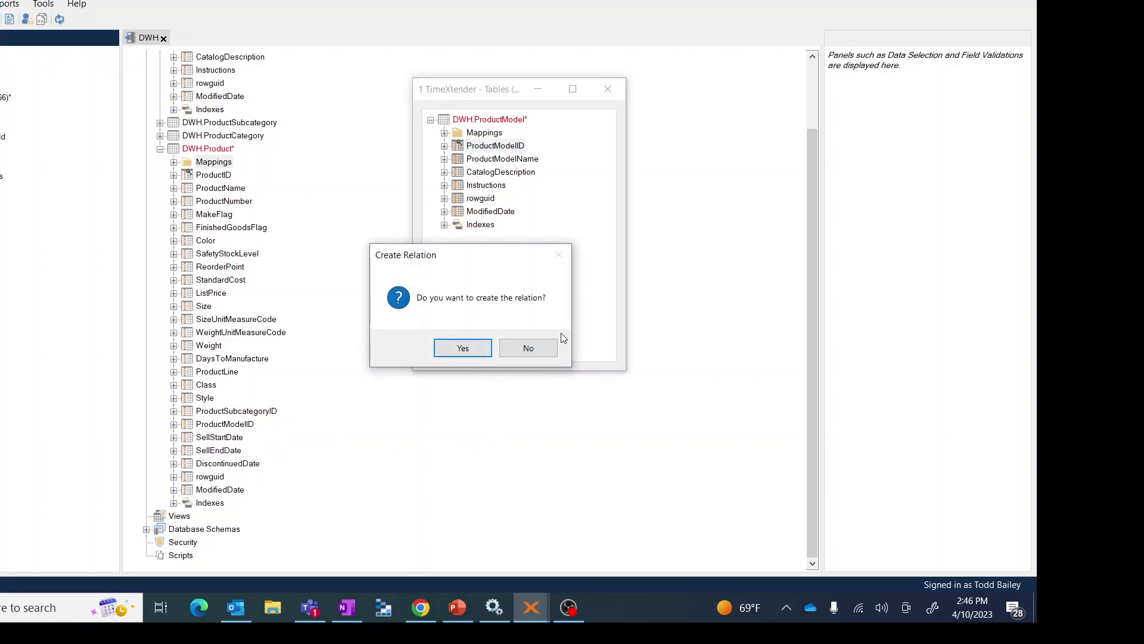
left_click(463, 349)
key("alt+Tab")
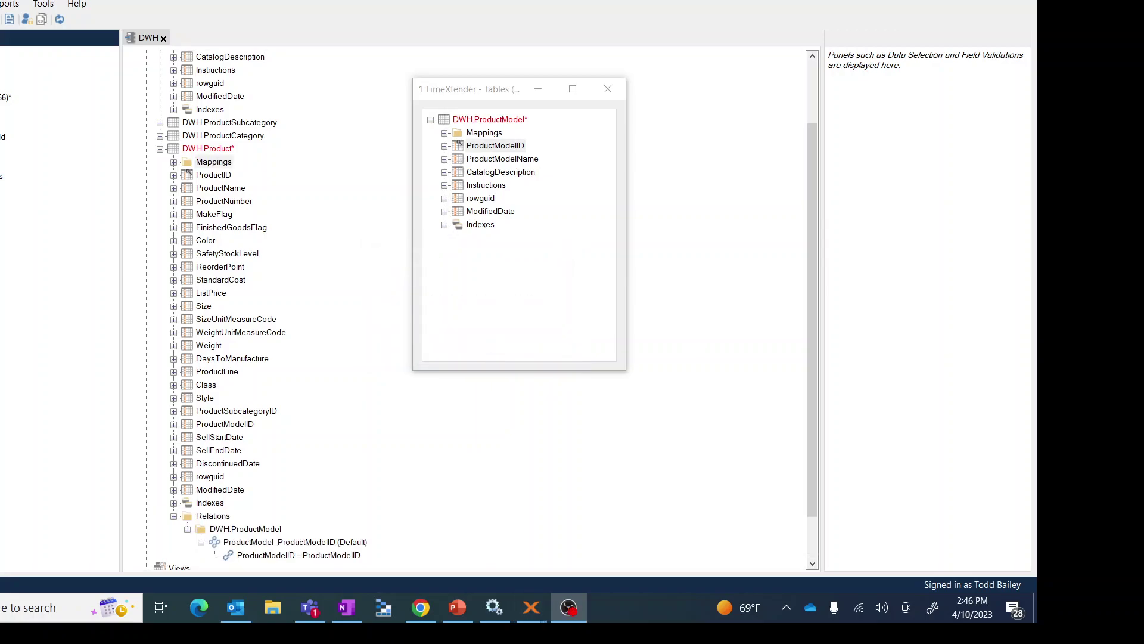
key("alt+Tab")
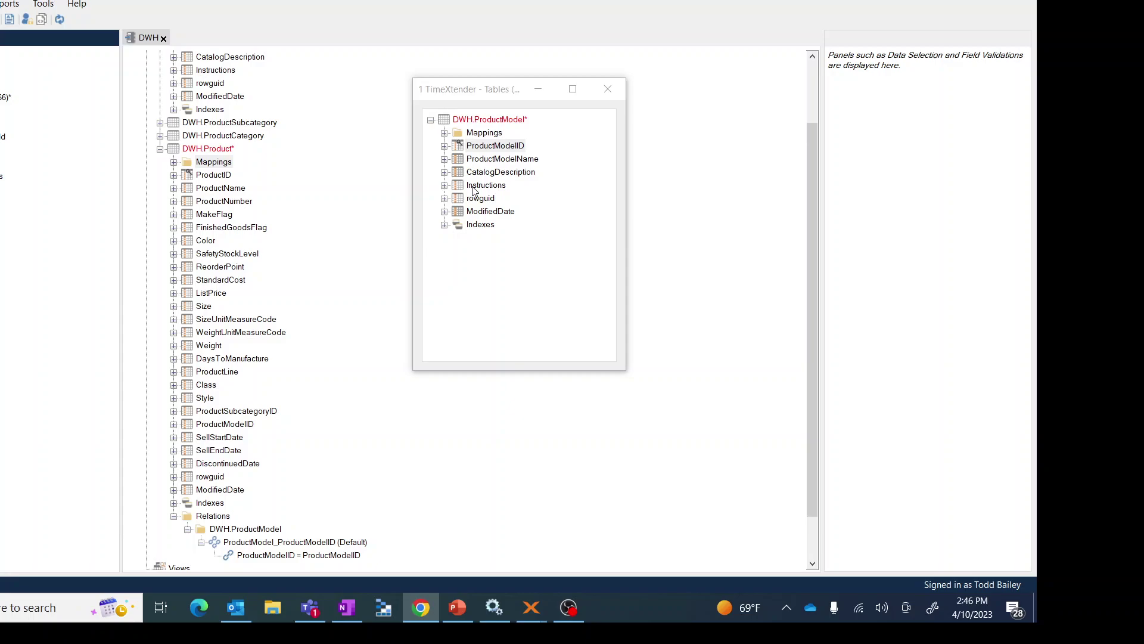
Step: Add ProductModelName from DWH.ProductModel to the DWH.Product table as a conditional lookup field, using the default relation instead of joins
left_click(500, 159)
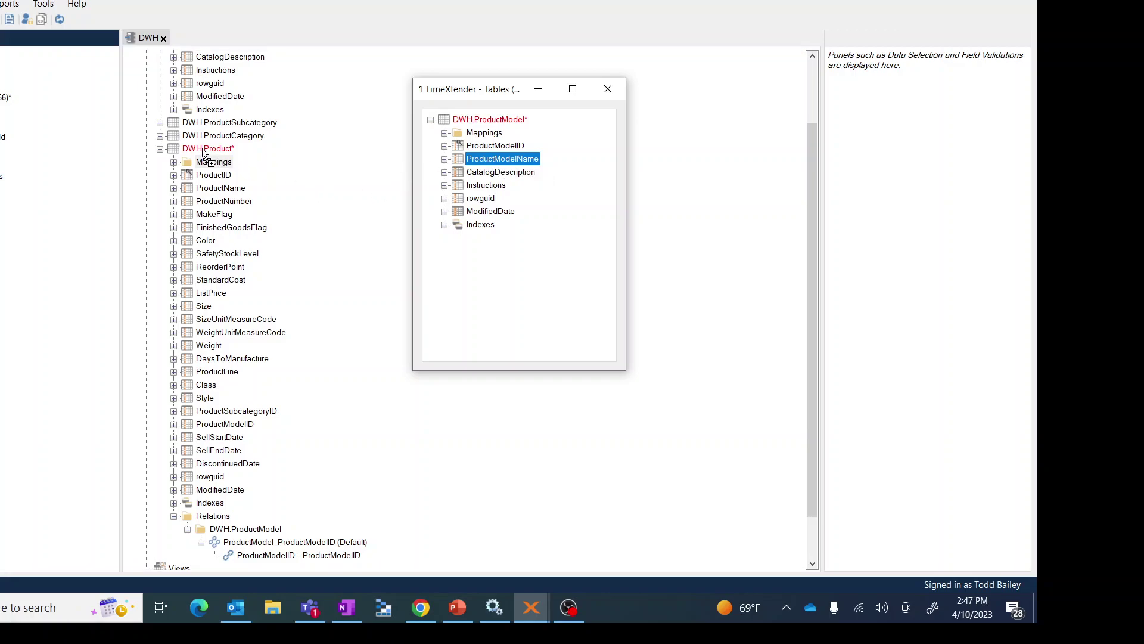
left_click_drag(202, 154, 202, 153)
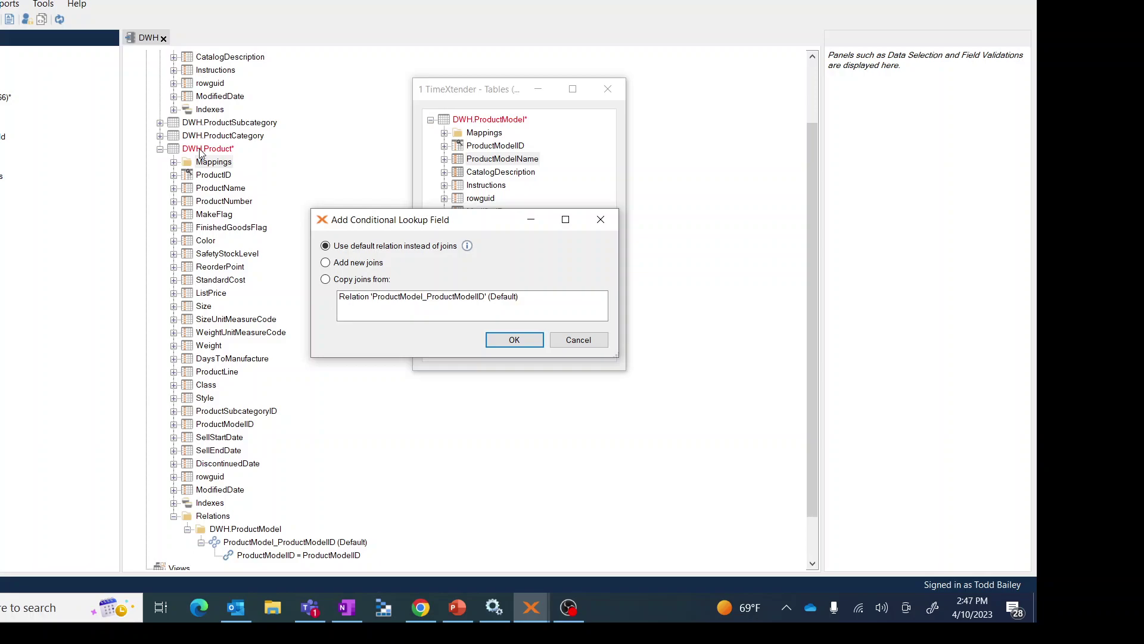
left_click(526, 344)
scroll(366, 431, "down", 1)
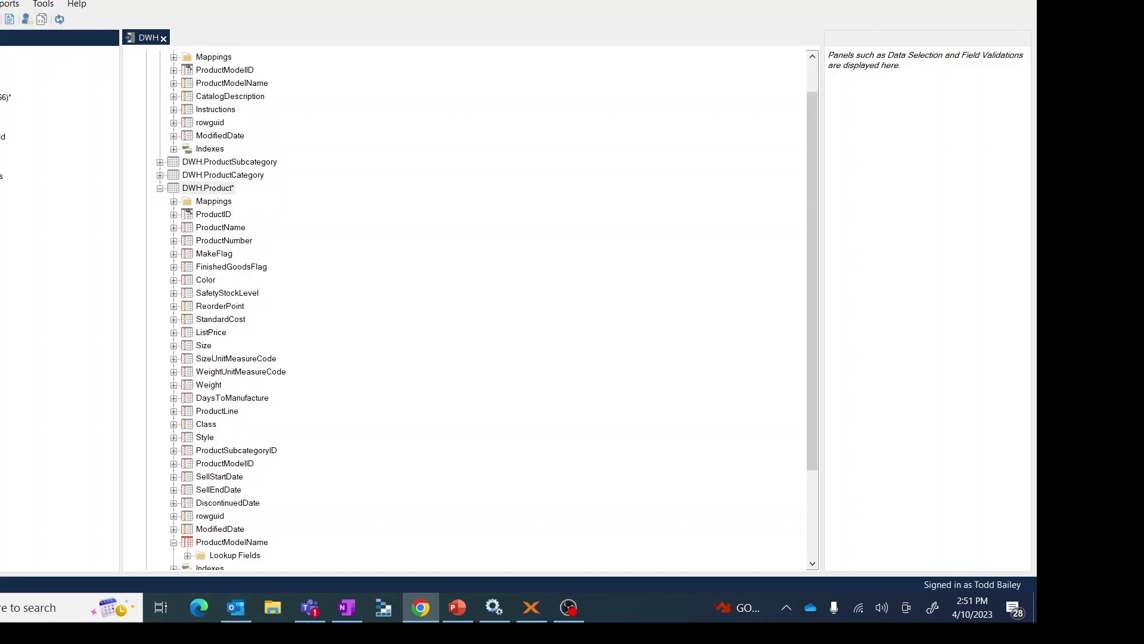
Step: Deploy and execute the DWH.Product table with its ODX Transfer deployment task included, saving the MDW instance without a version note
right_click(212, 190)
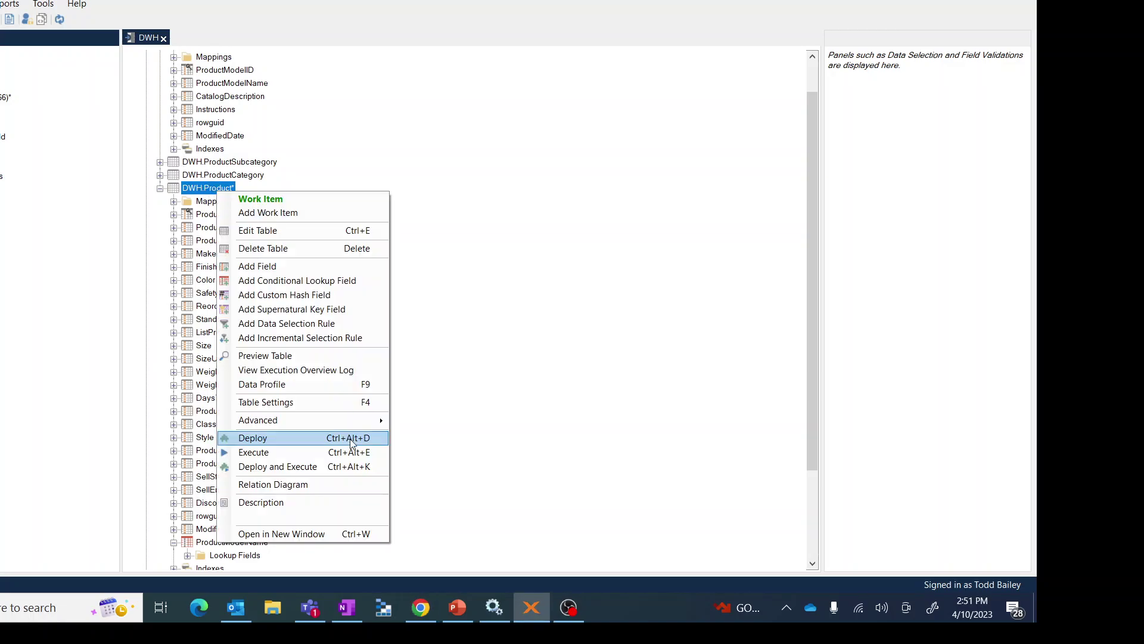
left_click(312, 469)
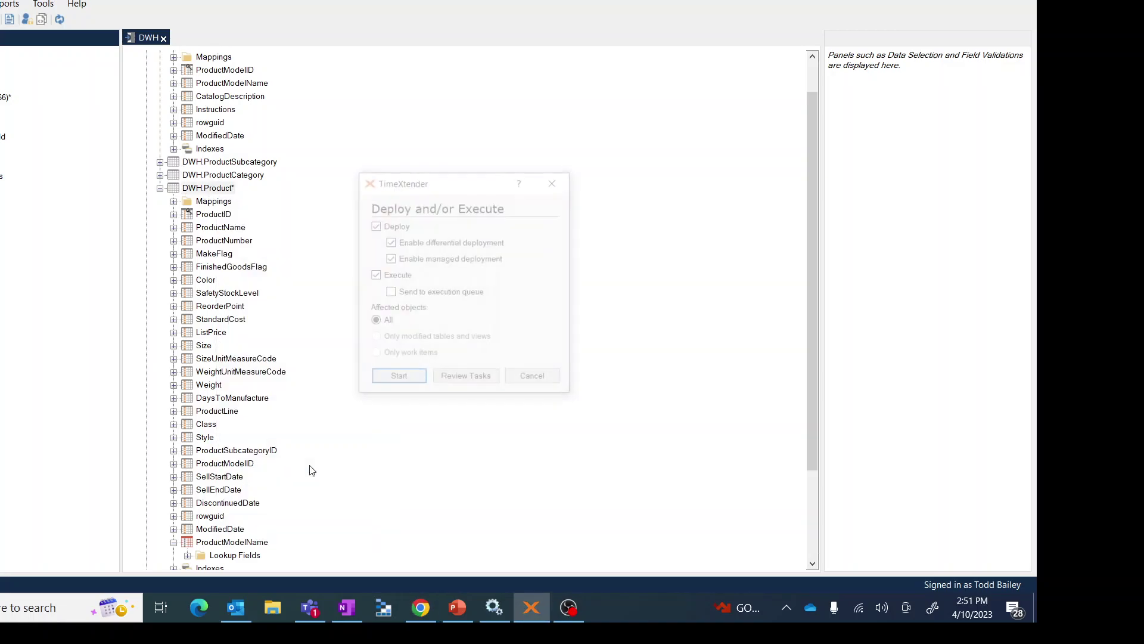
left_click(468, 382)
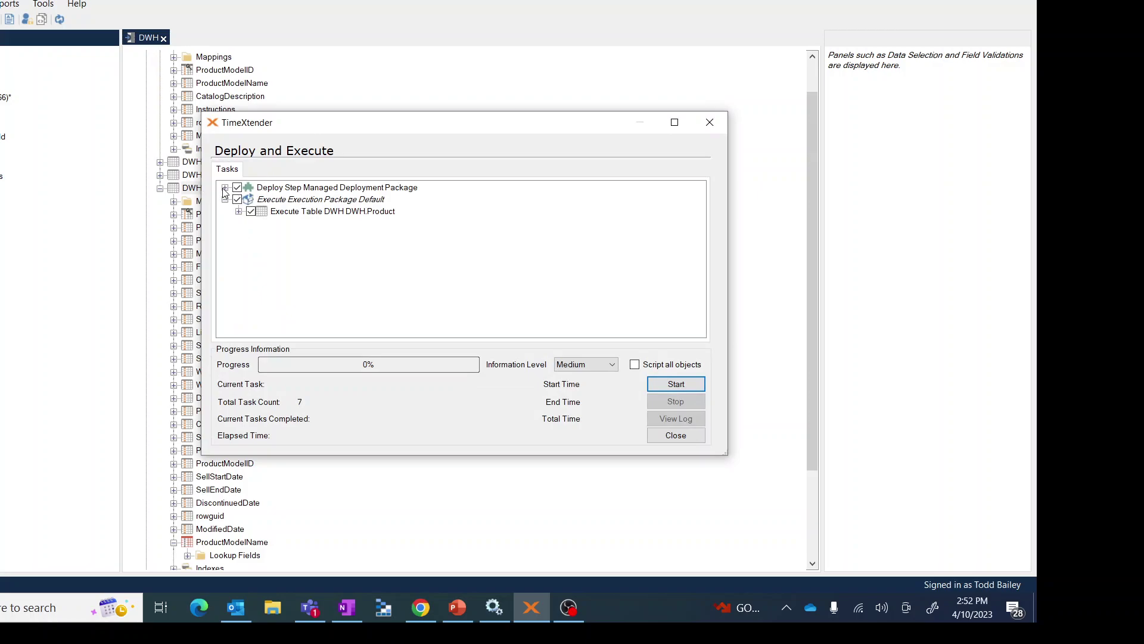
left_click(226, 187)
left_click(239, 199)
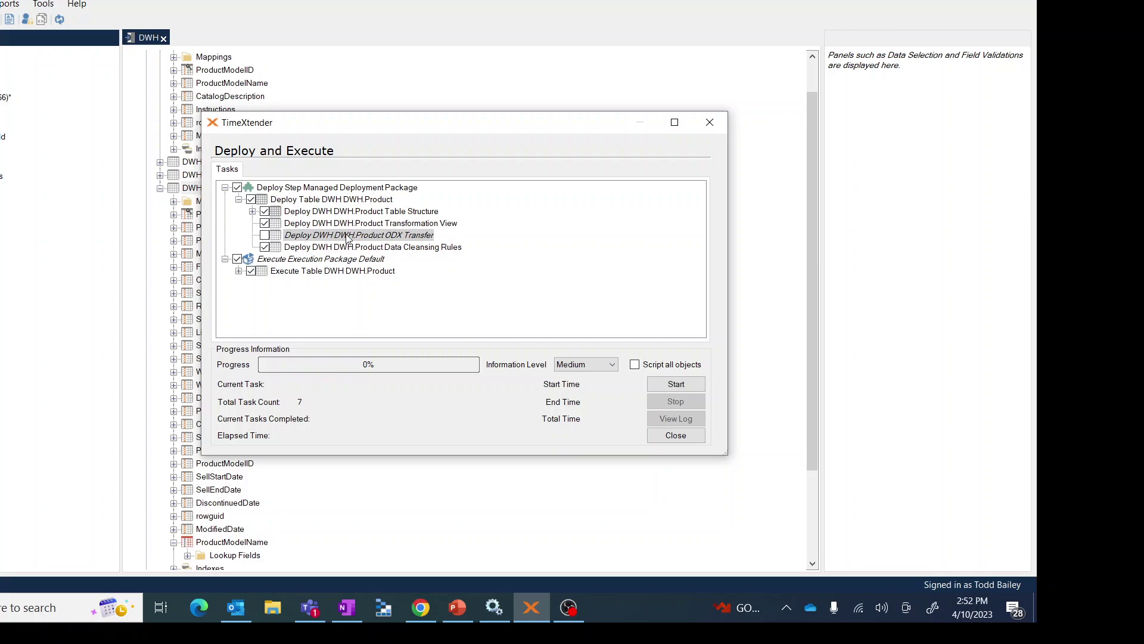
left_click(265, 236)
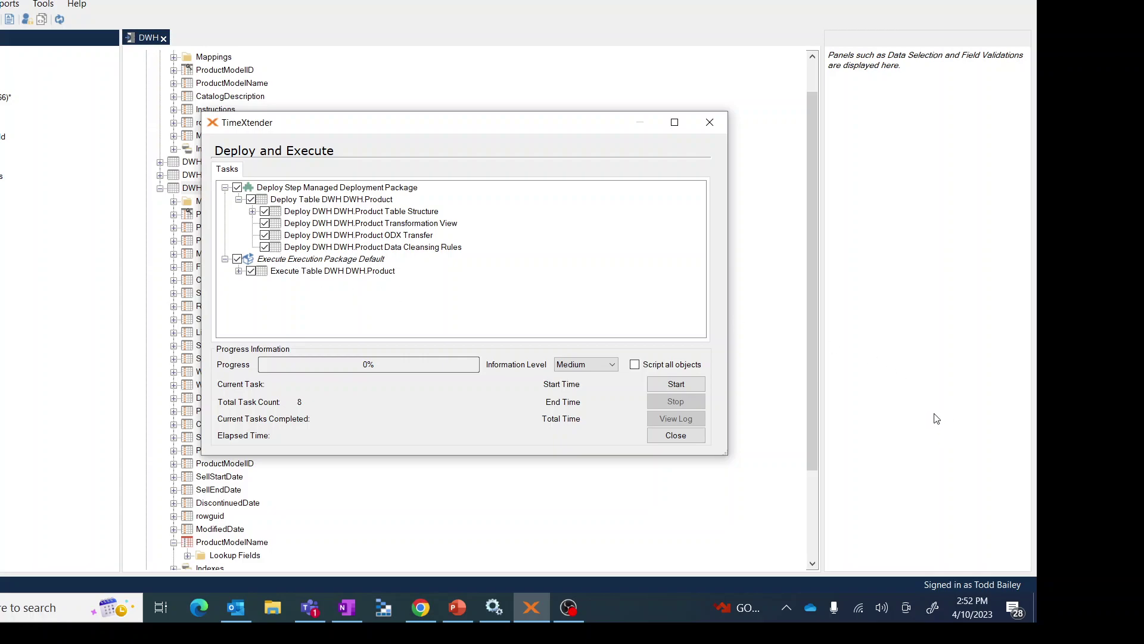
left_click(671, 388)
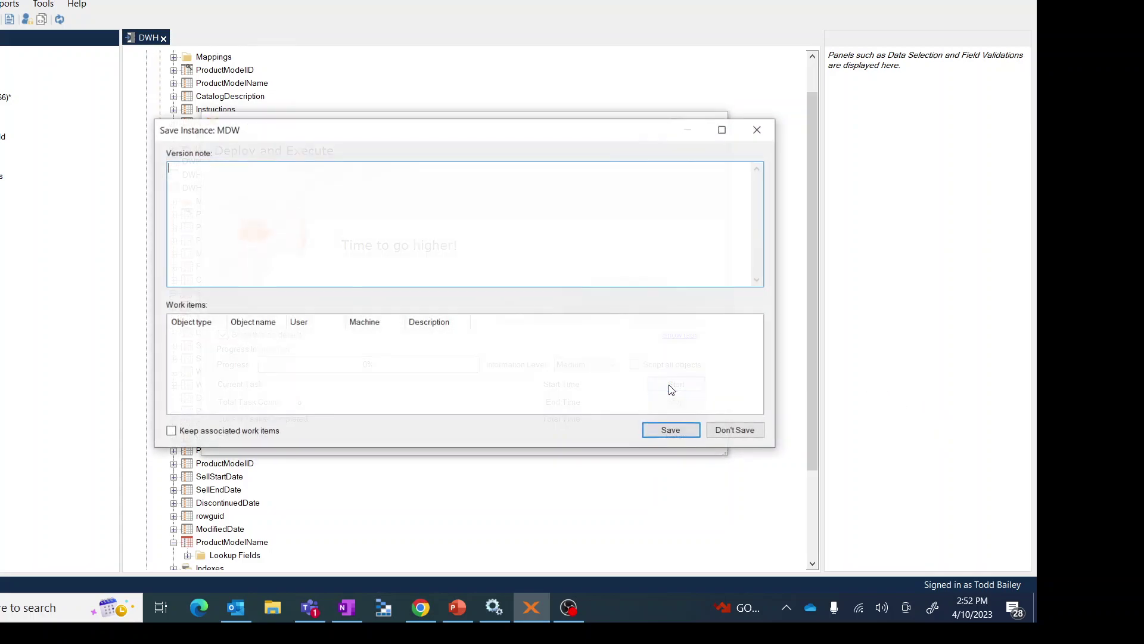
left_click(671, 430)
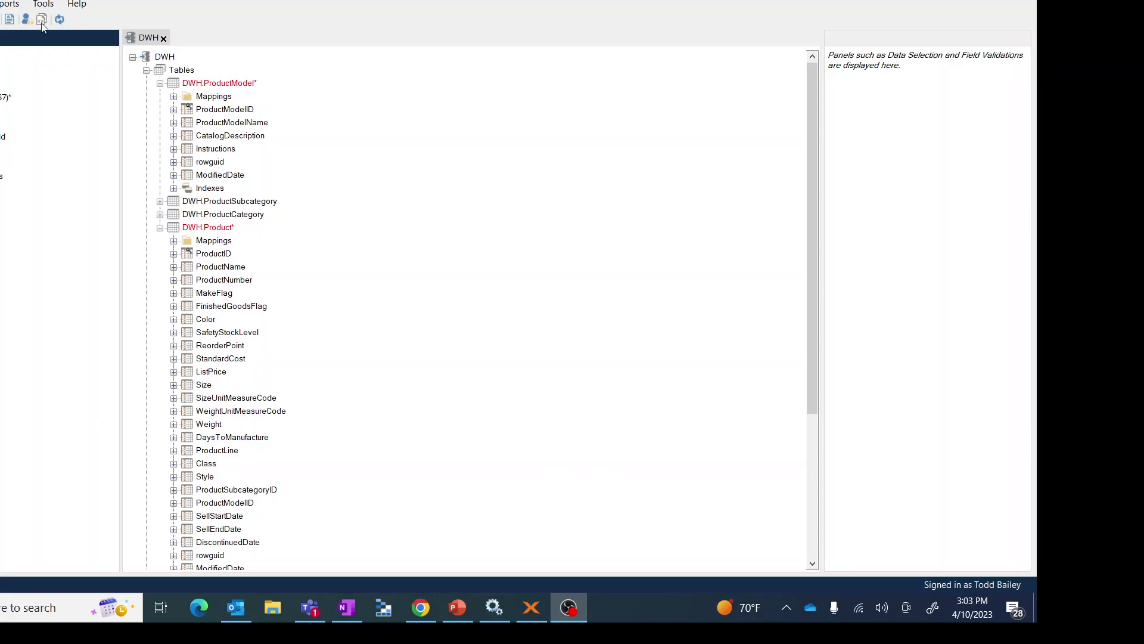
Step: Deploy and execute all objects of the DWH data area, save the MDW instance as the deployed version, and close the execution window
right_click(169, 58)
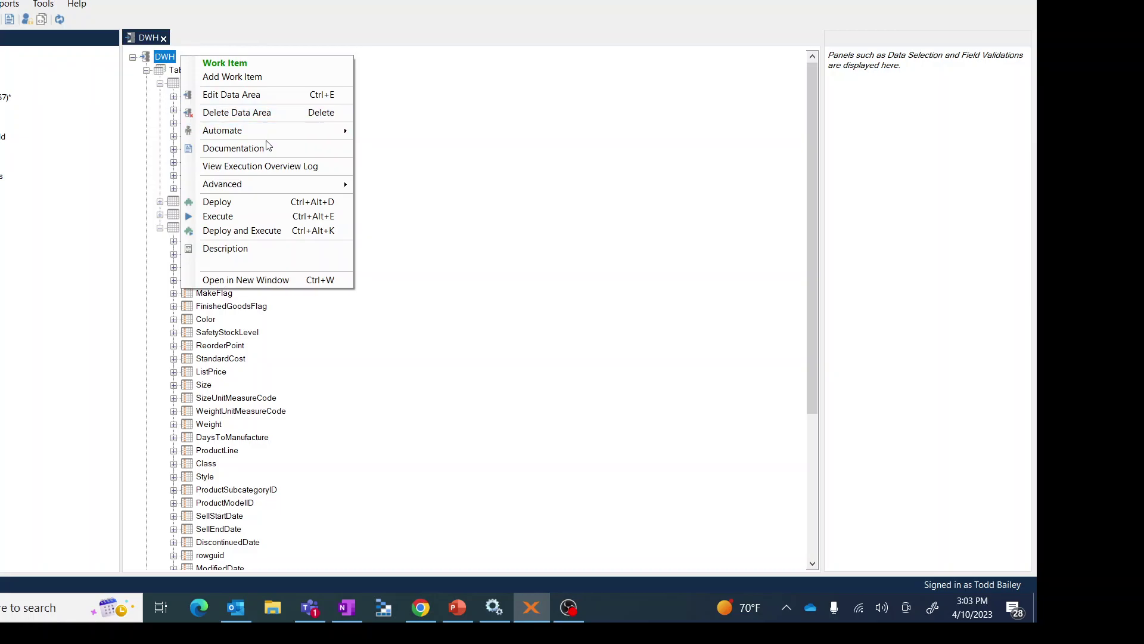
left_click(298, 230)
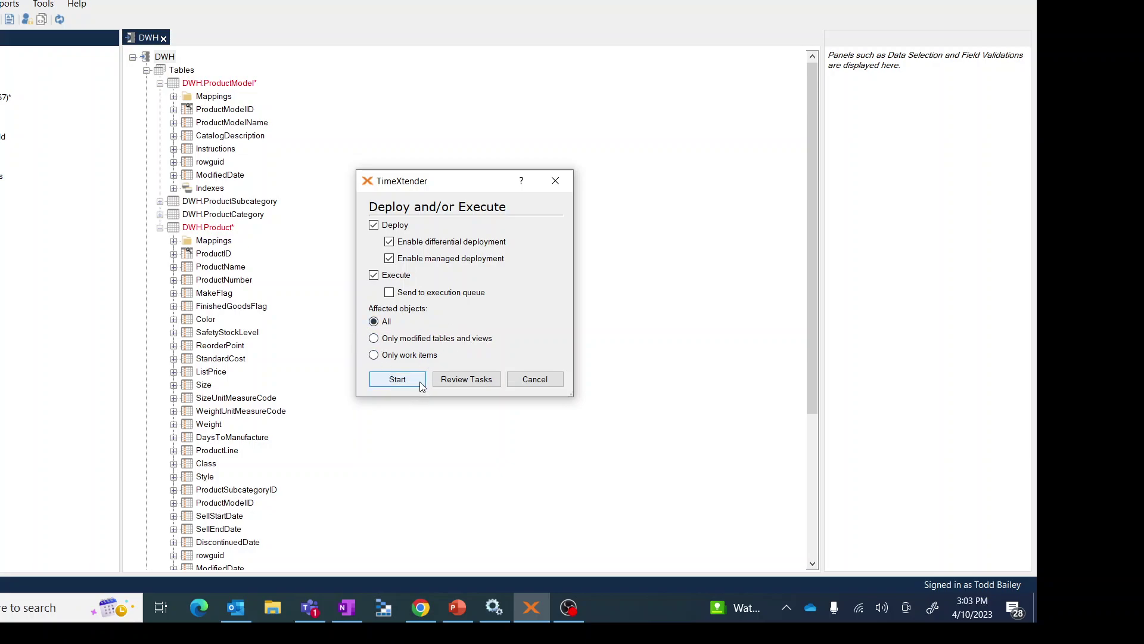
left_click(400, 381)
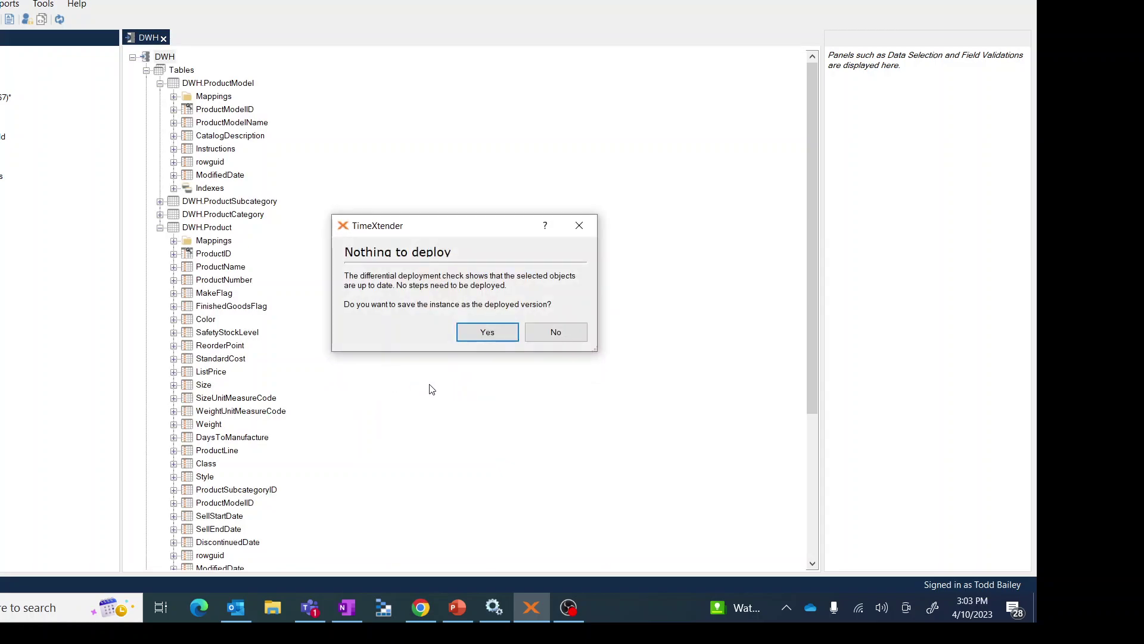
left_click(481, 333)
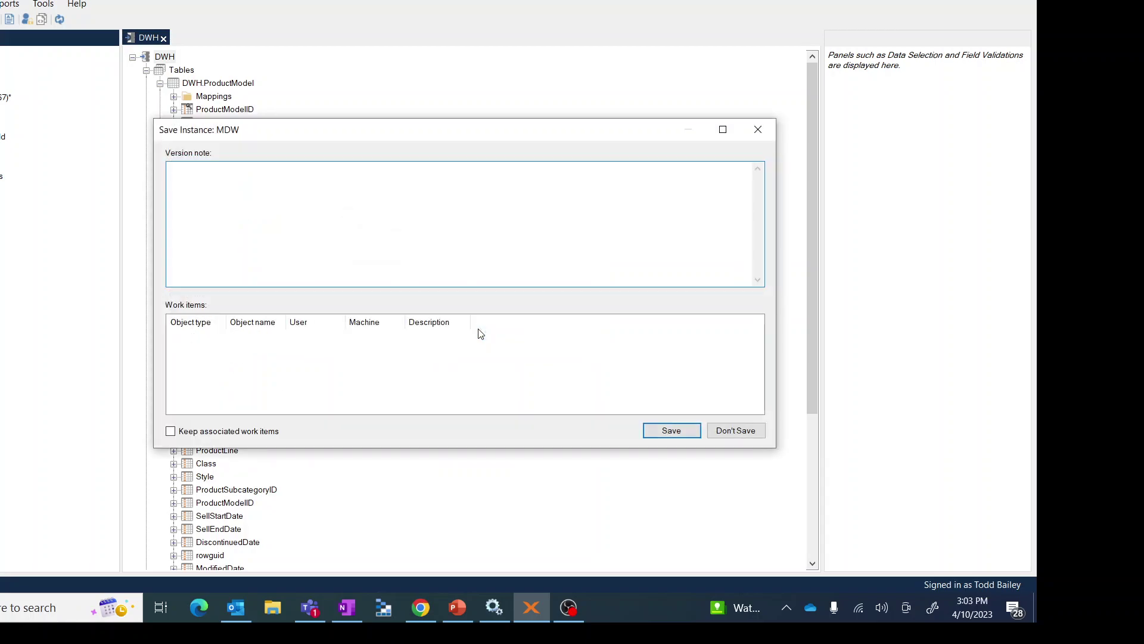
left_click(672, 431)
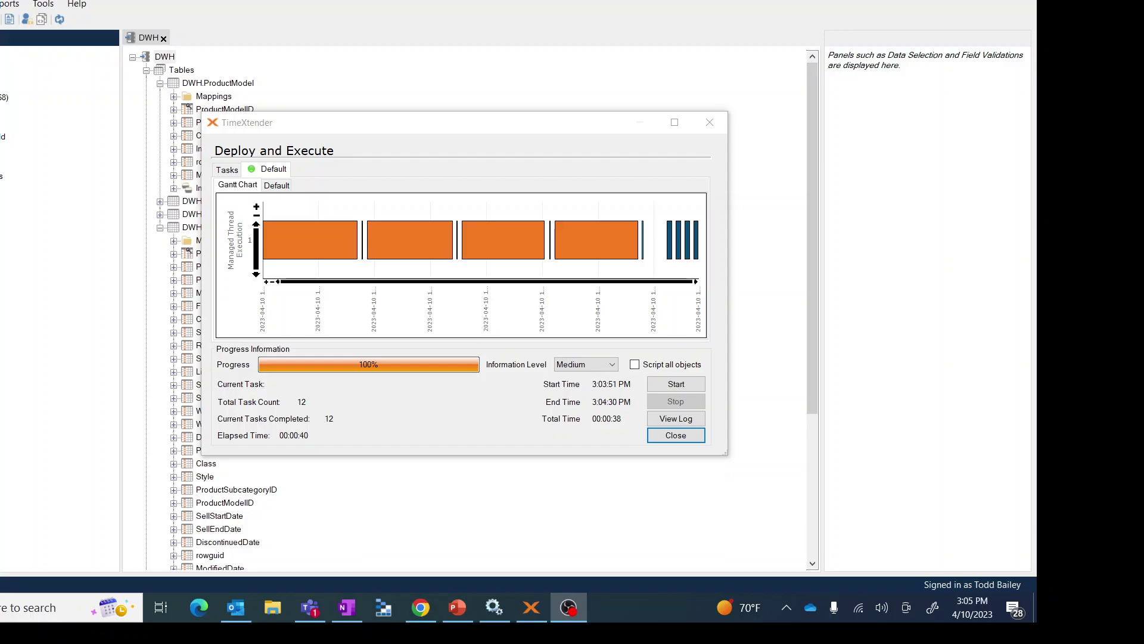
left_click(674, 436)
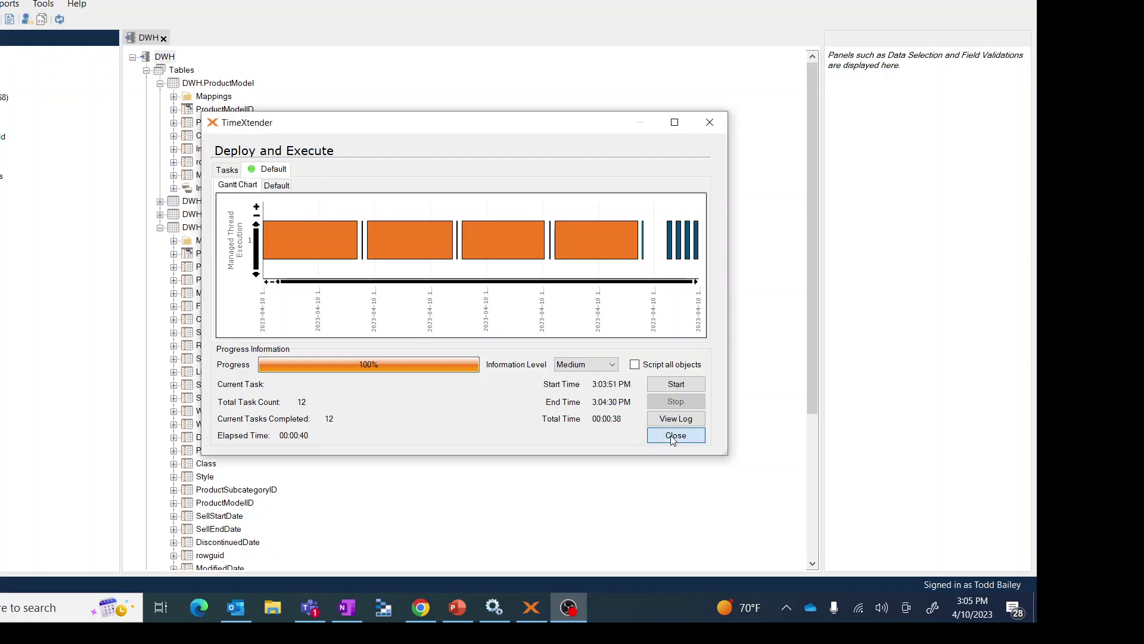
left_click(674, 436)
Step: Review the lookup and relation under the DWH.Product table and open a preview of its data
scroll(344, 301, "down", 2)
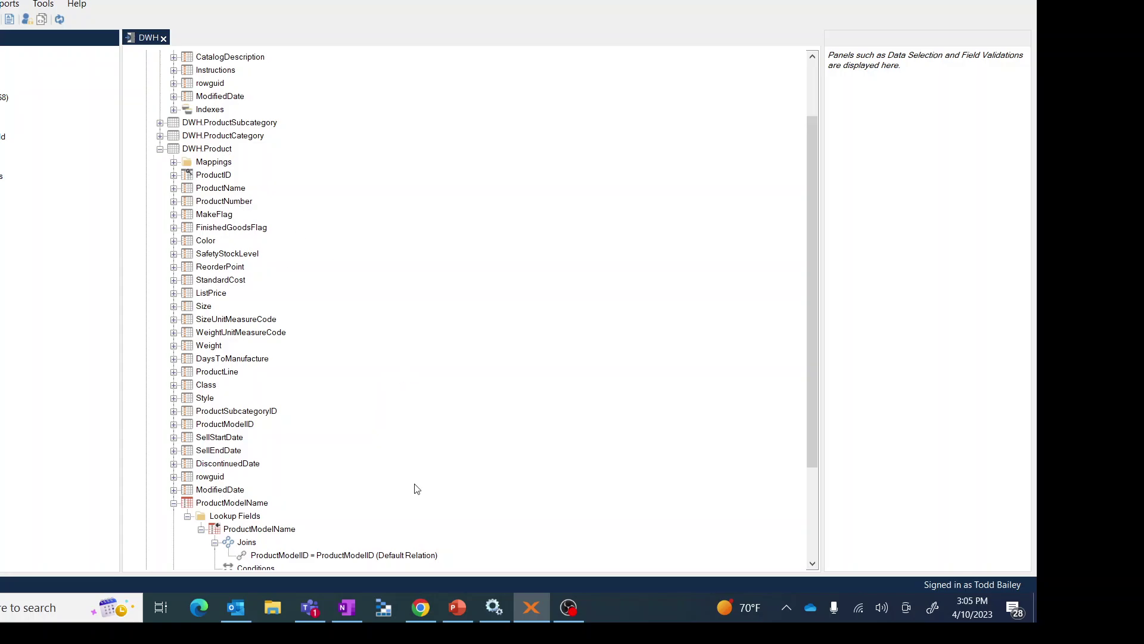
scroll(416, 487, "down", 2)
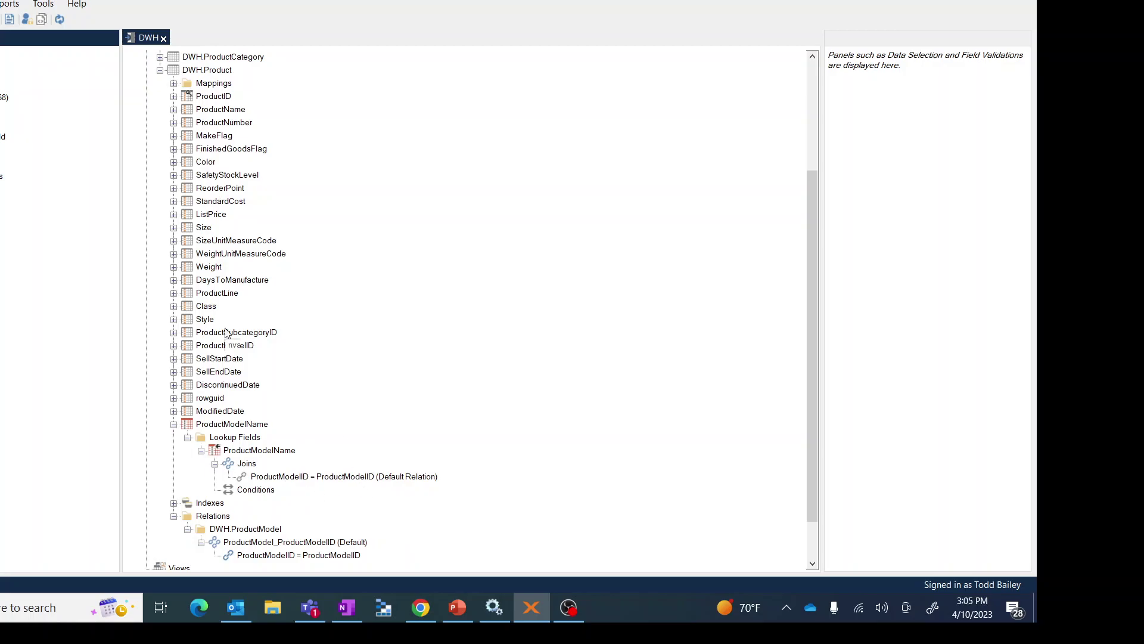
scroll(226, 333, "up", 2)
left_click(216, 151)
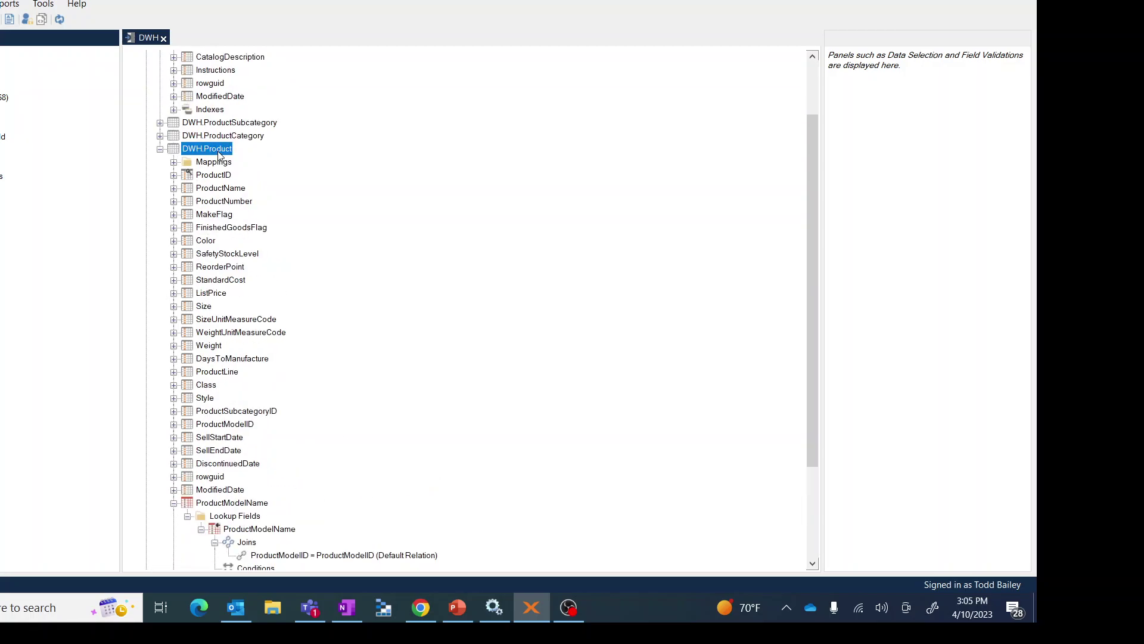
right_click(217, 152)
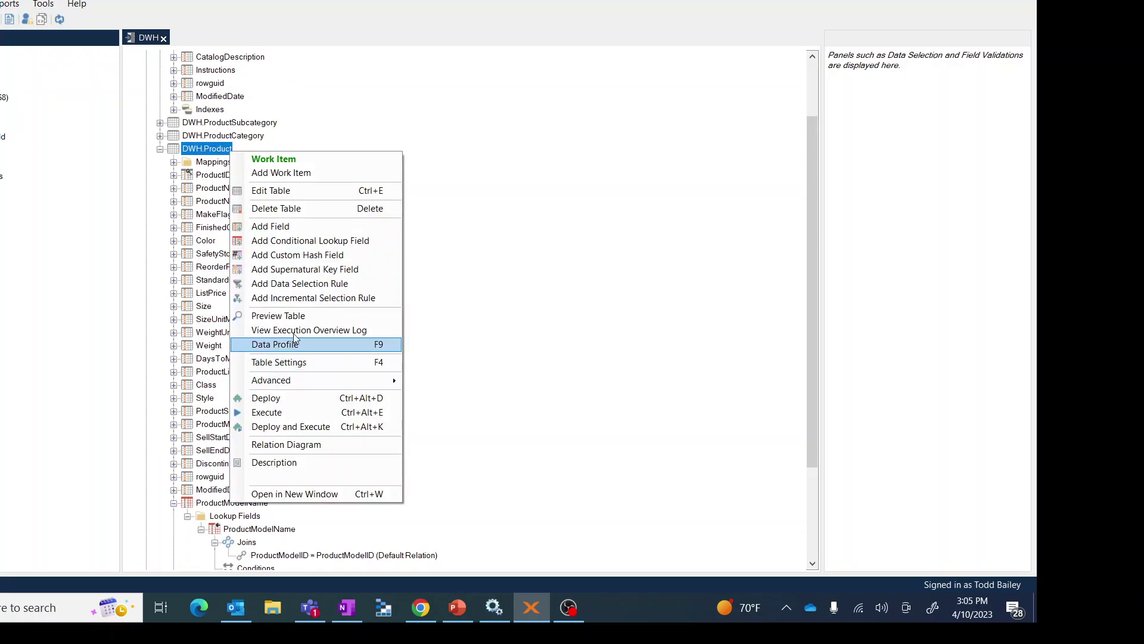
left_click(288, 317)
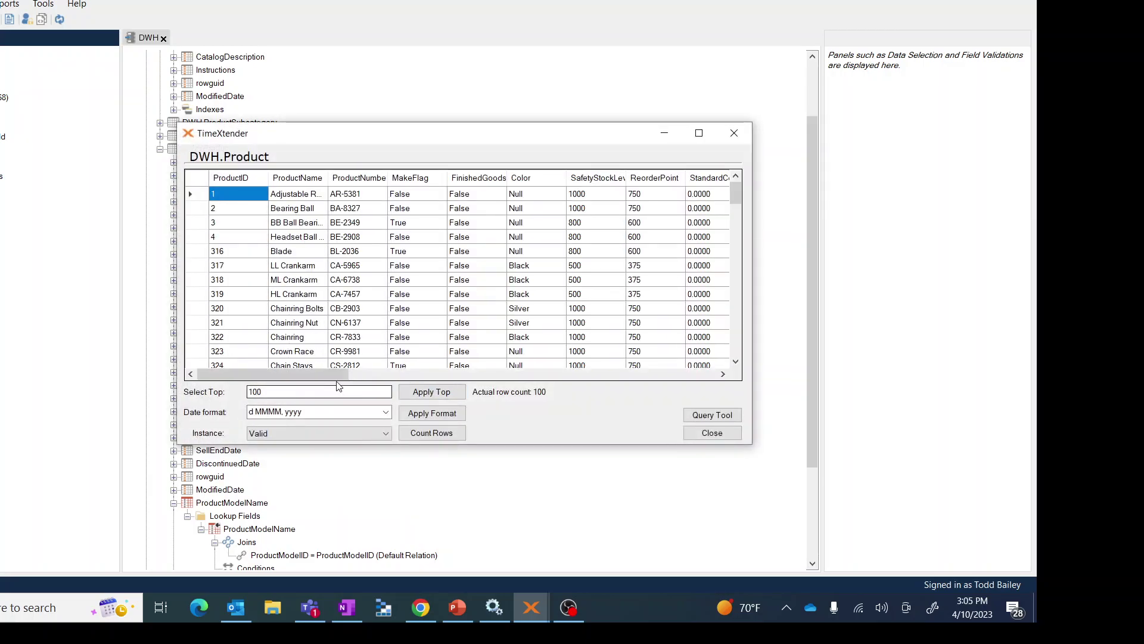
Step: Widen the ProductModelName column in the preview and examine its values together with those of ProductModelID
left_click_drag(329, 373, 719, 419)
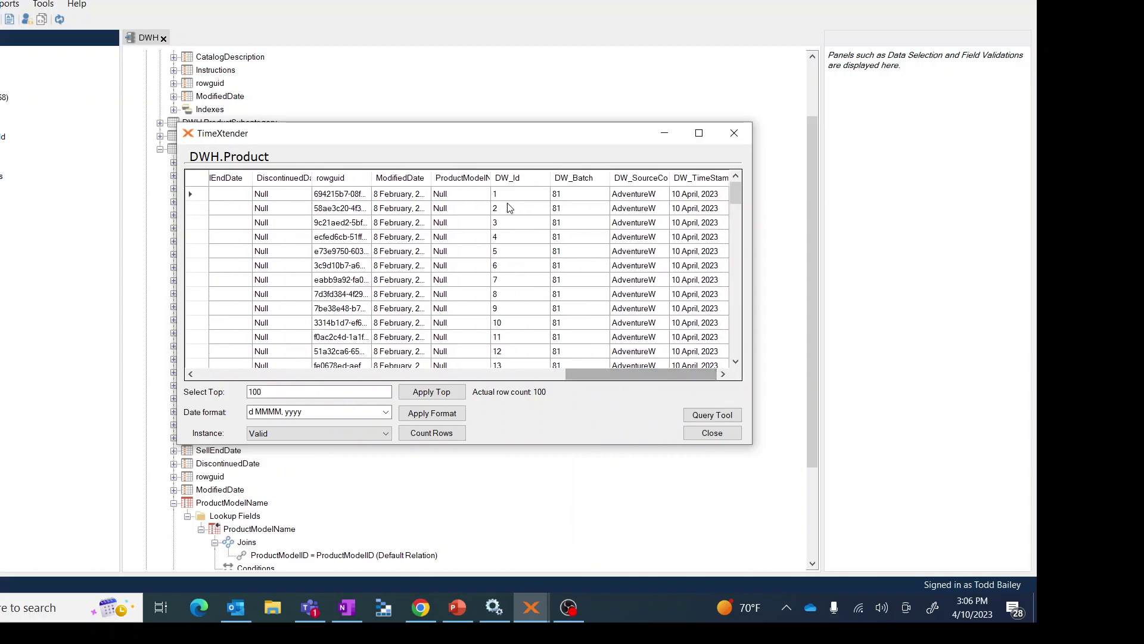
left_click_drag(573, 208, 583, 218)
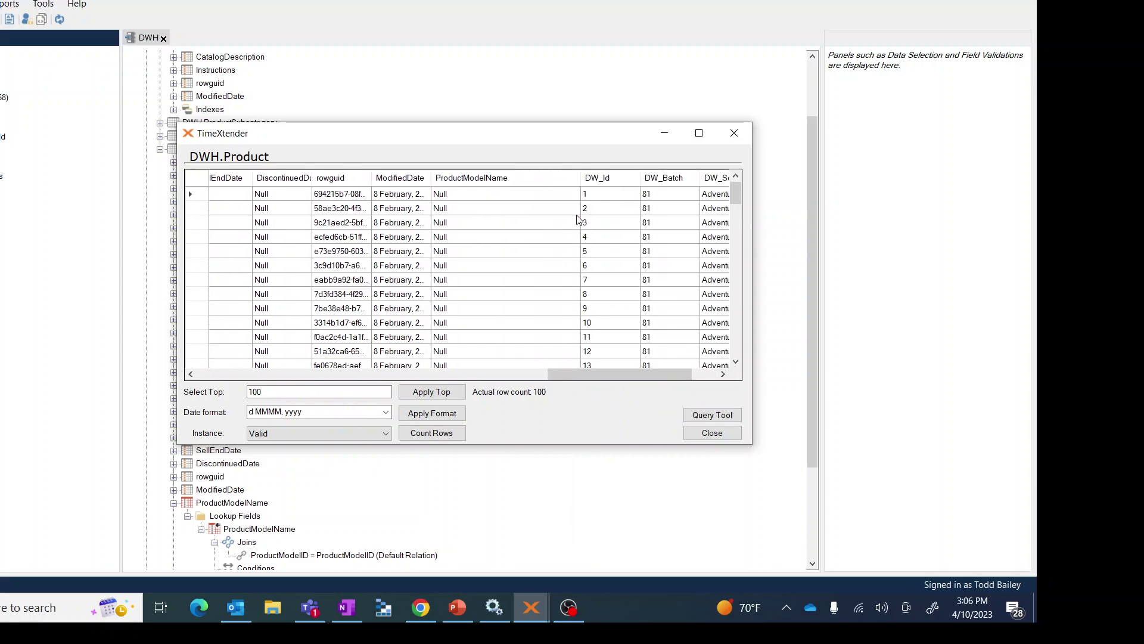
scroll(531, 299, "down", 7)
scroll(531, 300, "down", 1)
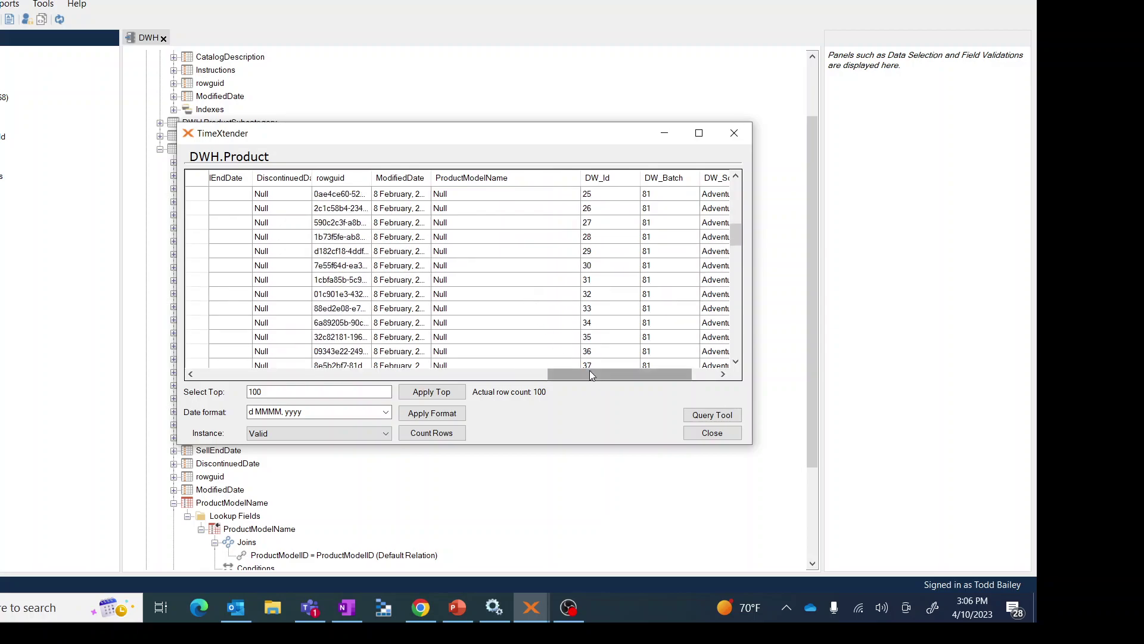
left_click_drag(602, 368, 538, 375)
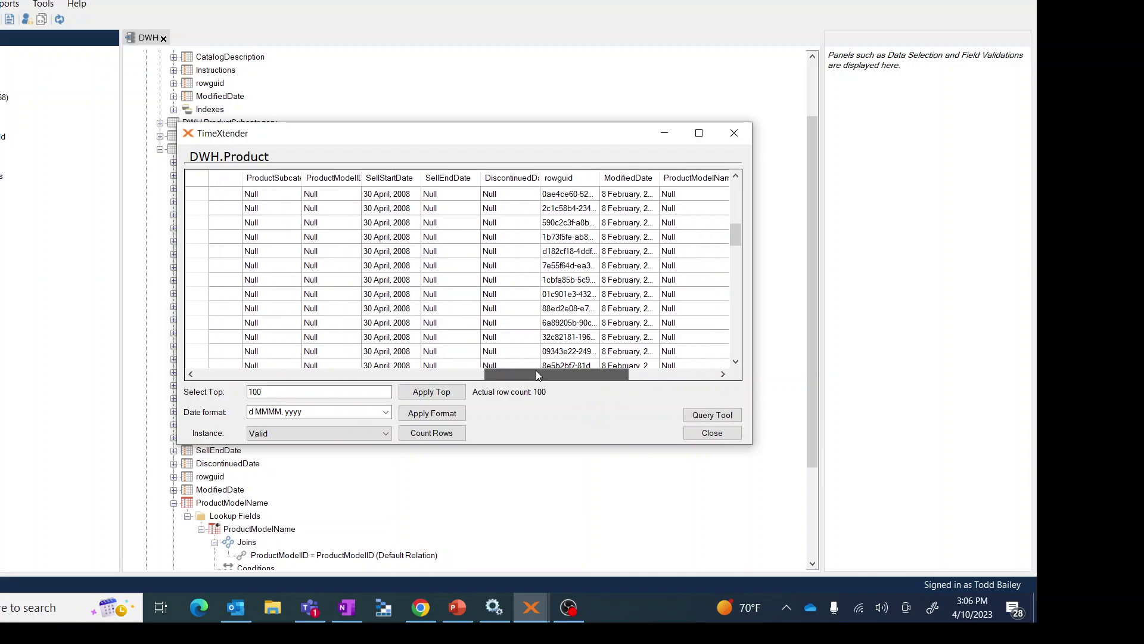
left_click_drag(538, 374, 536, 371)
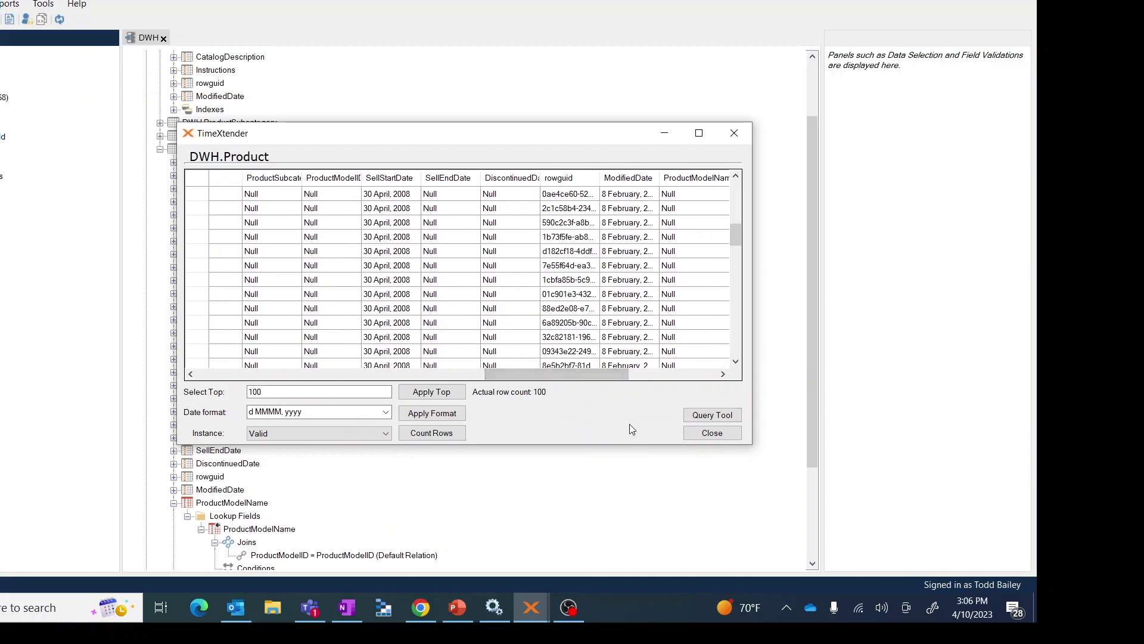
Step: Query the DWH.Product table for rows WHERE ProductModelName IS NOT NULL, keeping the row limit at 100
left_click(707, 421)
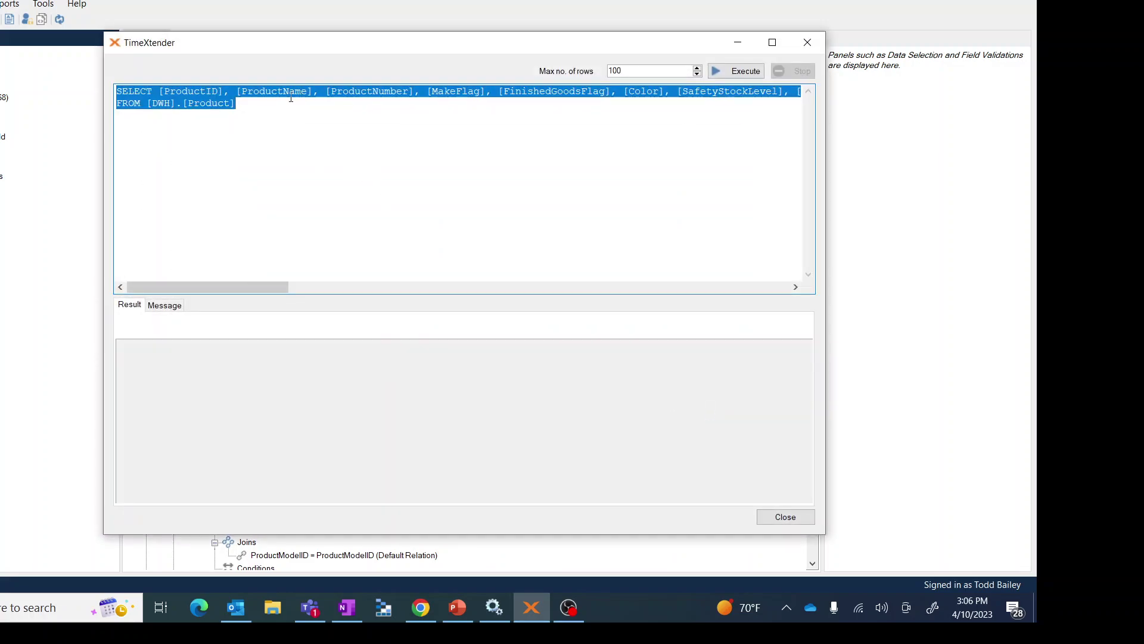
left_click(370, 129)
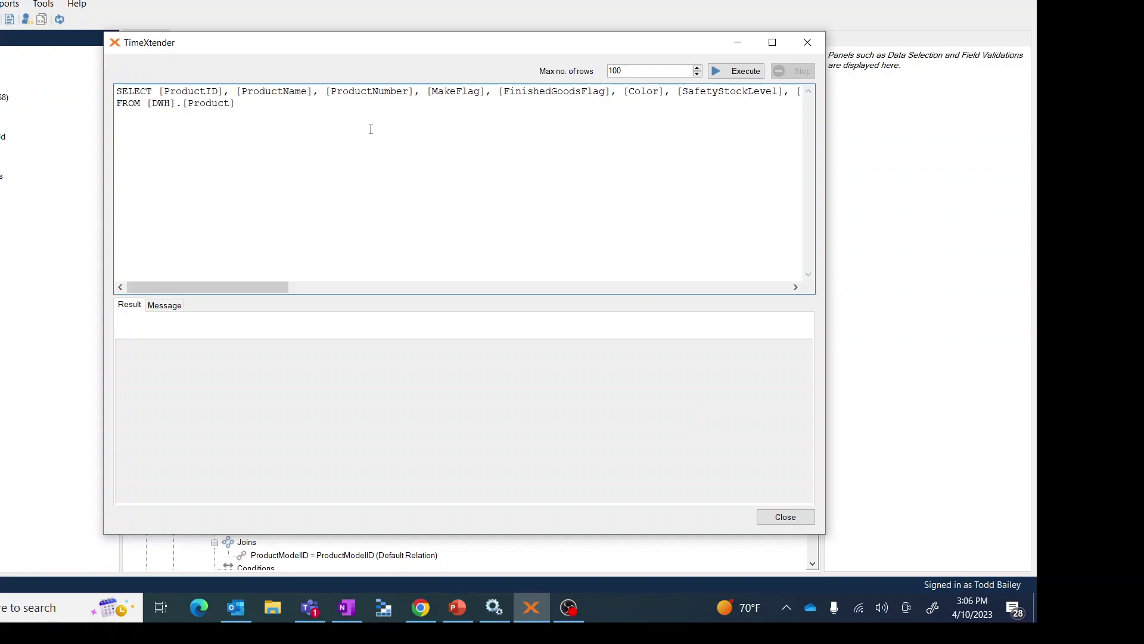
type("WHERE")
key("alt+Tab")
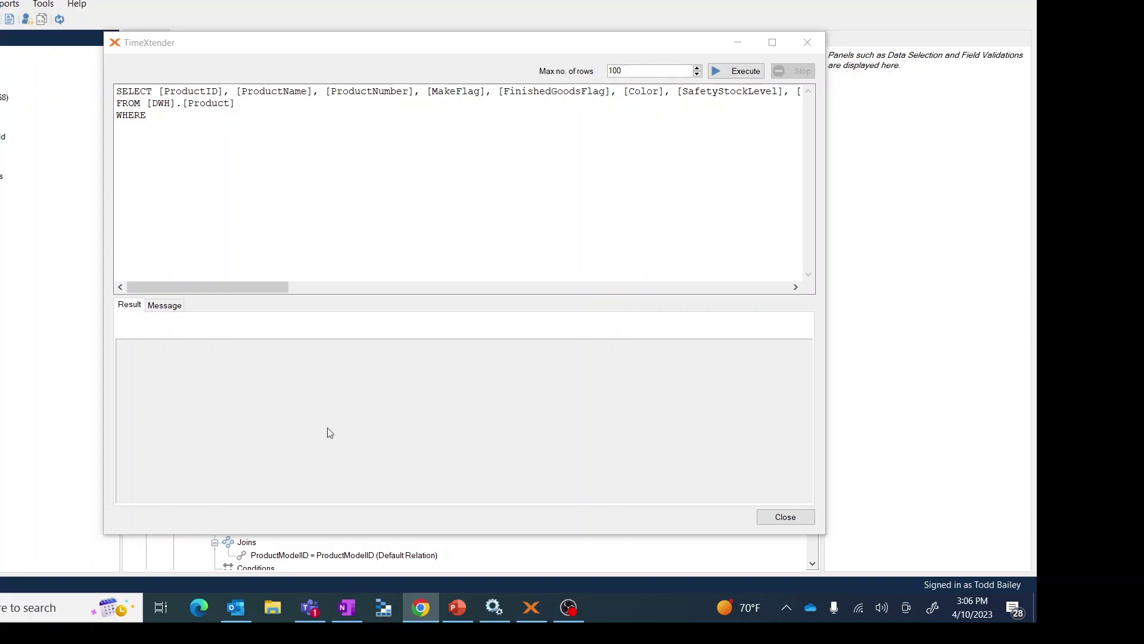
left_click(286, 124)
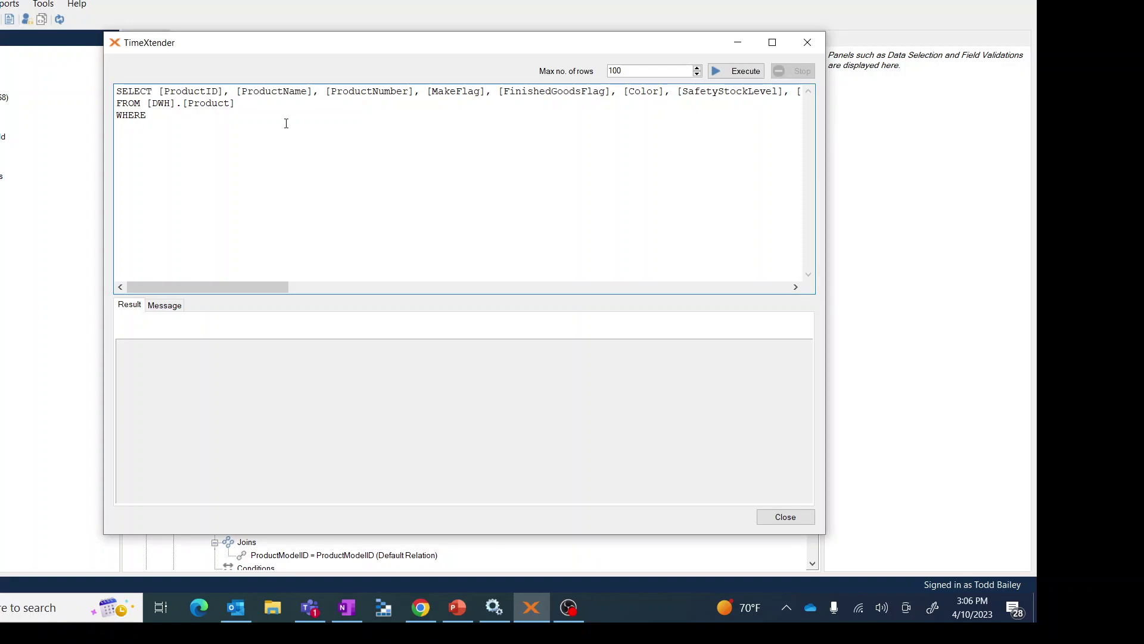
type("ProductModelName IS NOT NULL")
left_click(740, 72)
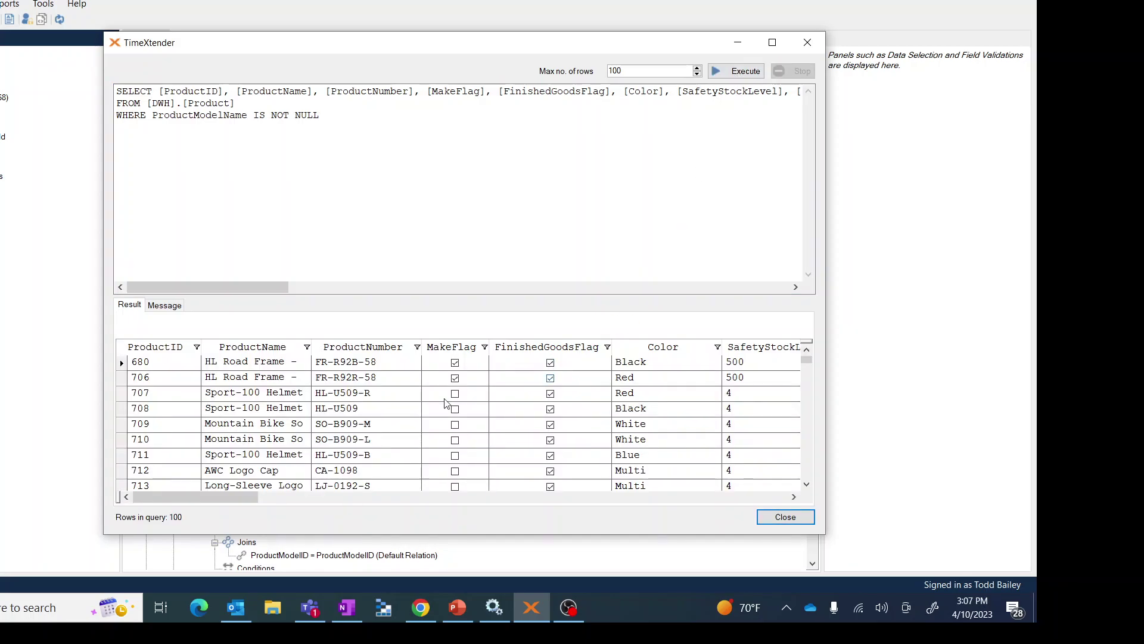
Step: Examine the ProductModelName values alongside the product columns in the query results, and close the query window
left_click_drag(232, 498, 731, 516)
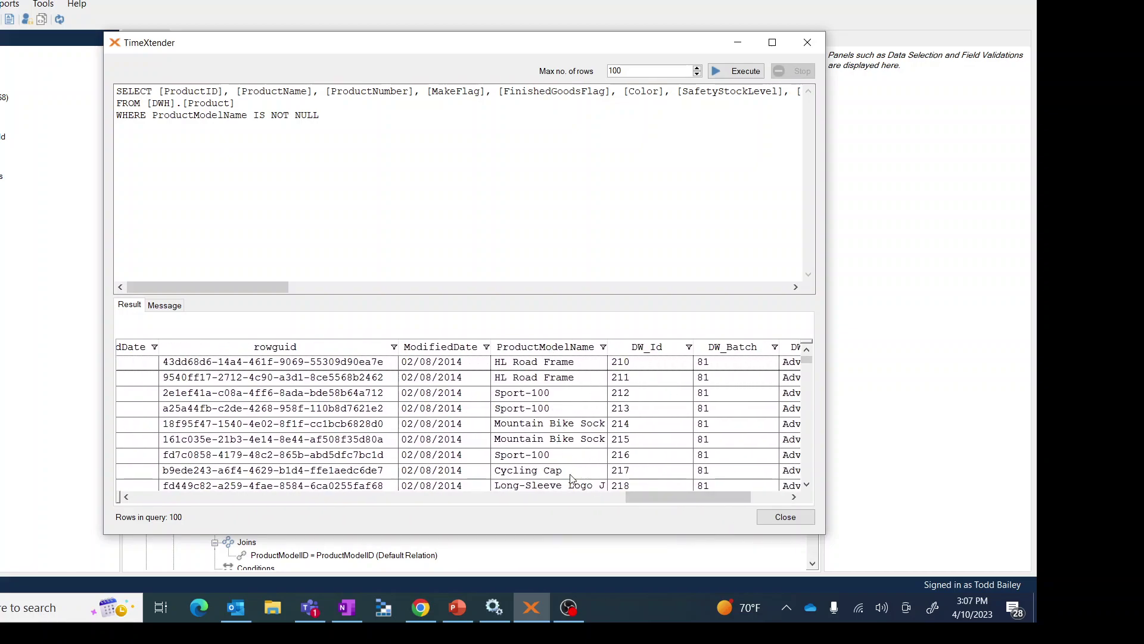
left_click_drag(650, 499, 102, 499)
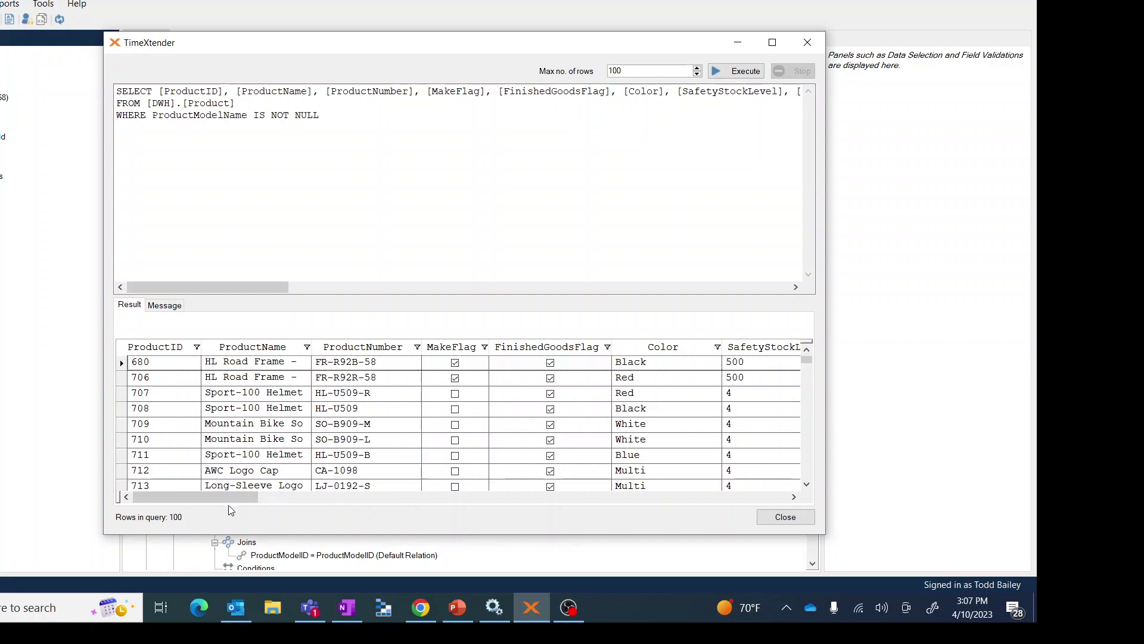
left_click_drag(230, 496, 735, 534)
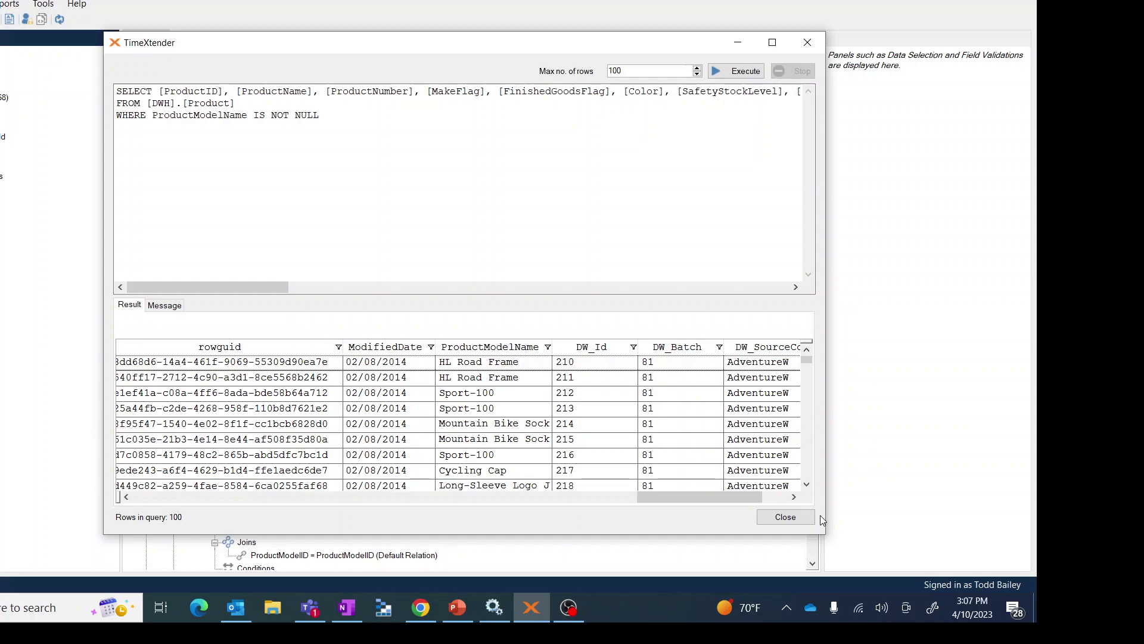
left_click(778, 517)
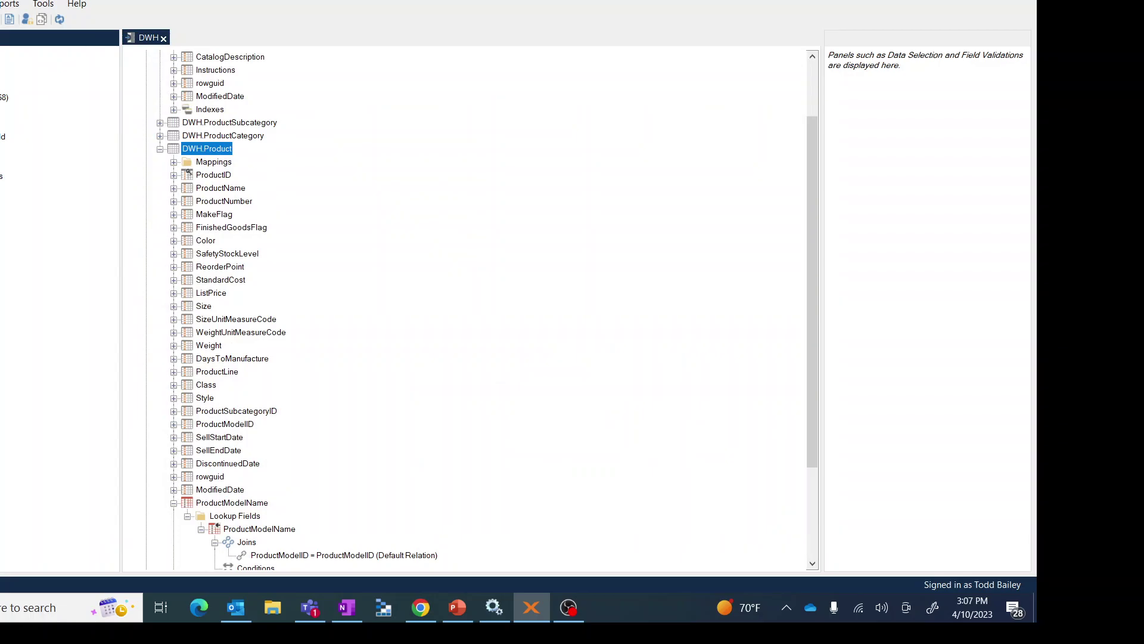
Step: Collapse the DWH.ProductModel and DWH.ProductCategory tables and move DWH.ProductCategory above DWH.ProductSubcategory
key("alt+Tab")
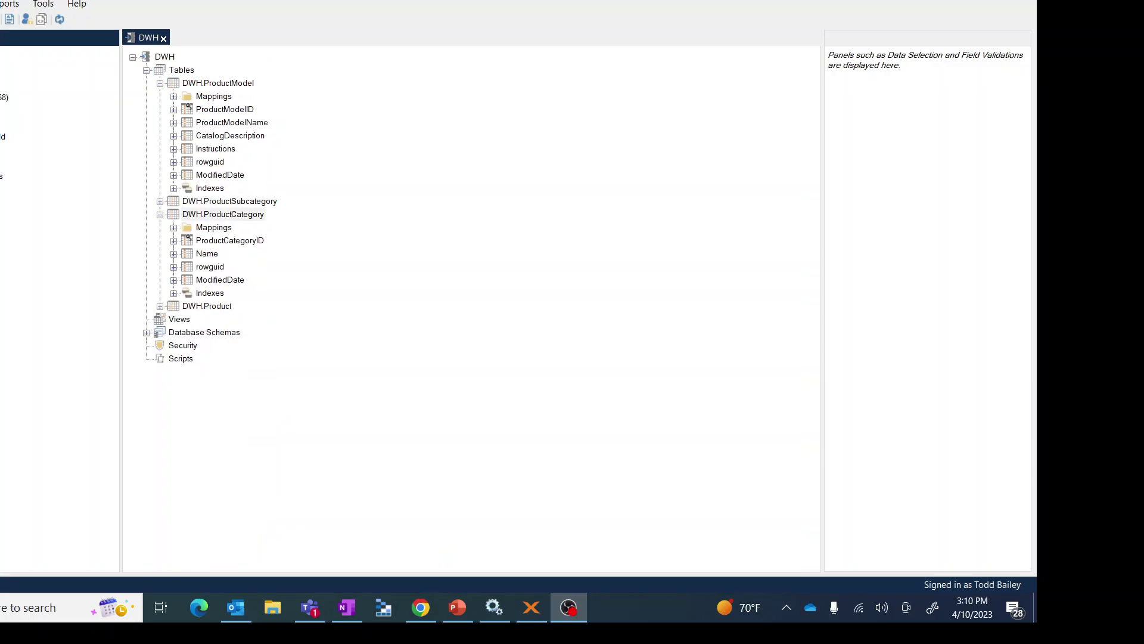
key("alt+Tab")
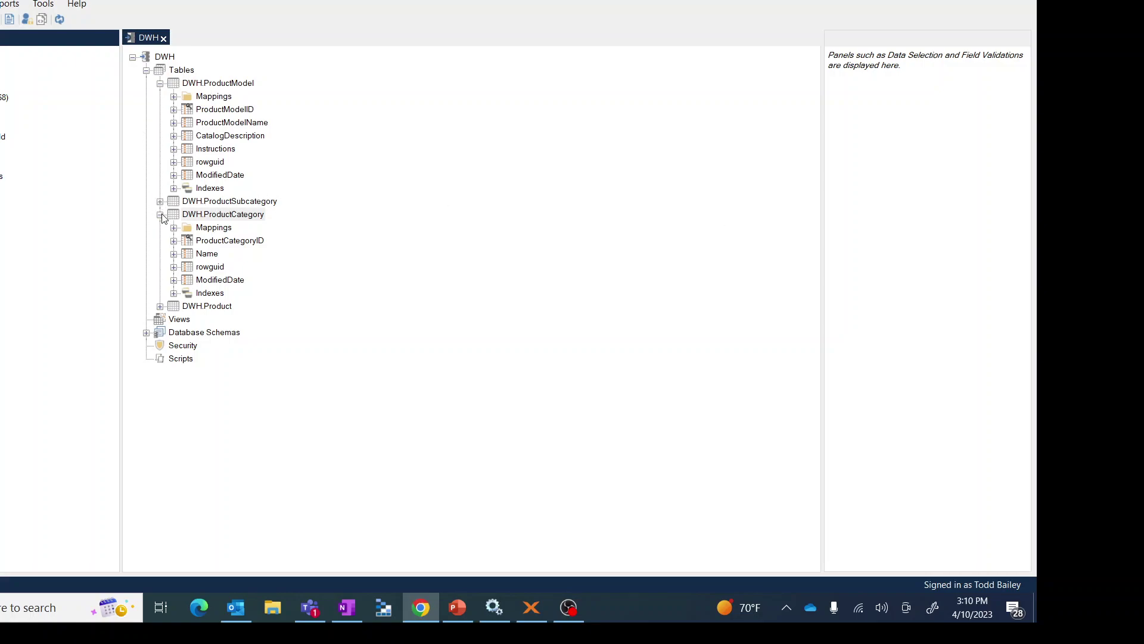
left_click(160, 84)
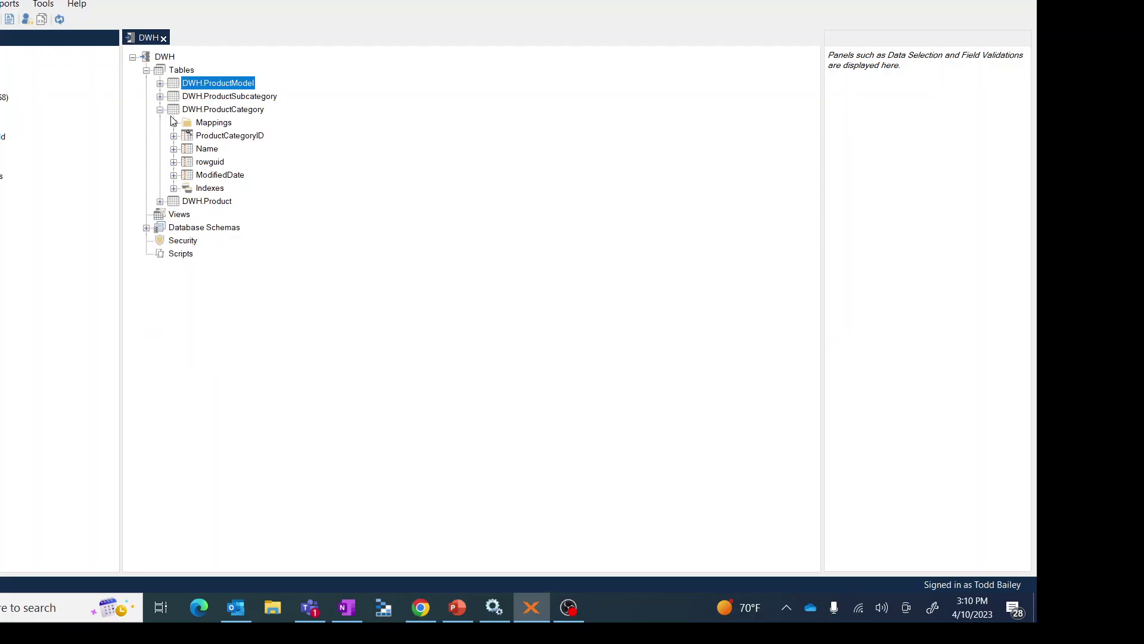
left_click(161, 110)
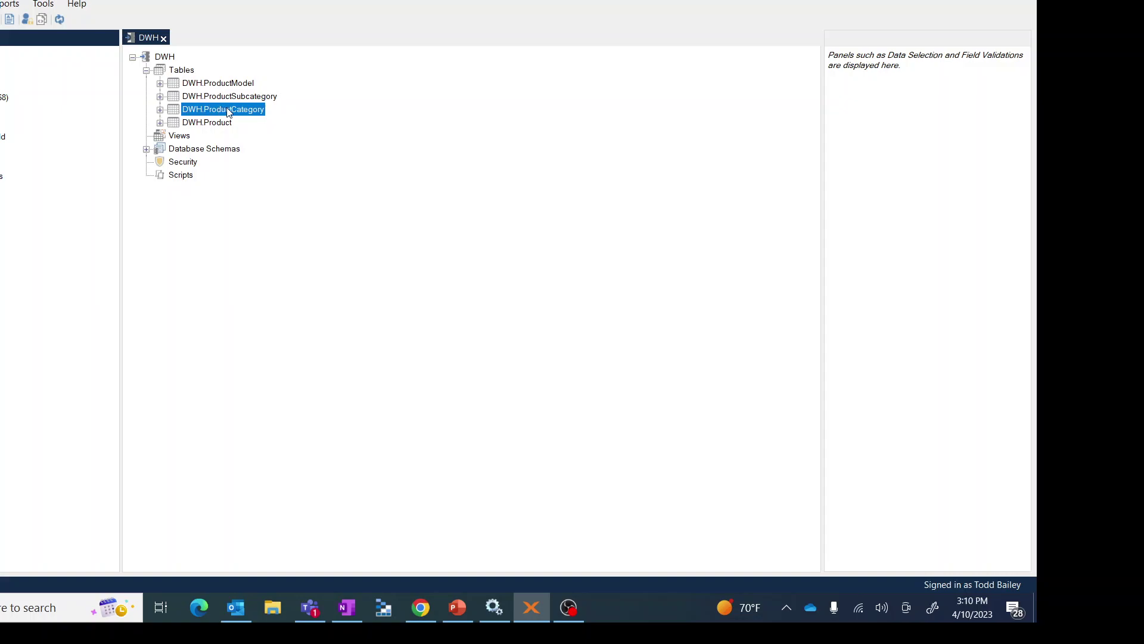
left_click_drag(200, 88, 200, 89)
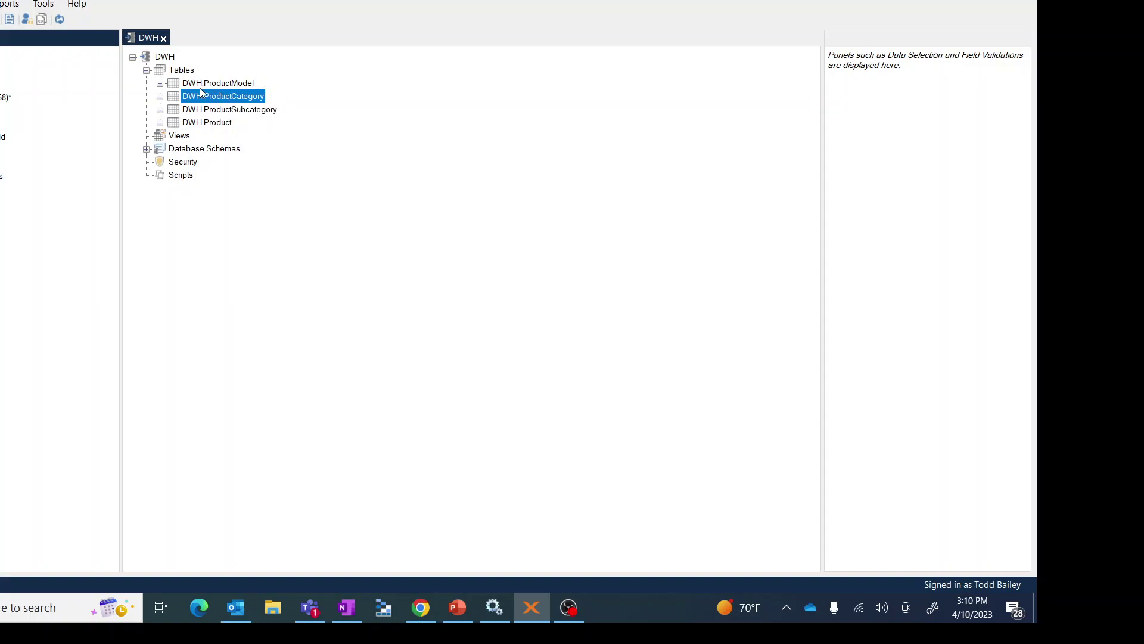
Step: Rename the Name field of the DWH.ProductCategory table to ProductCategoryName
left_click(162, 96)
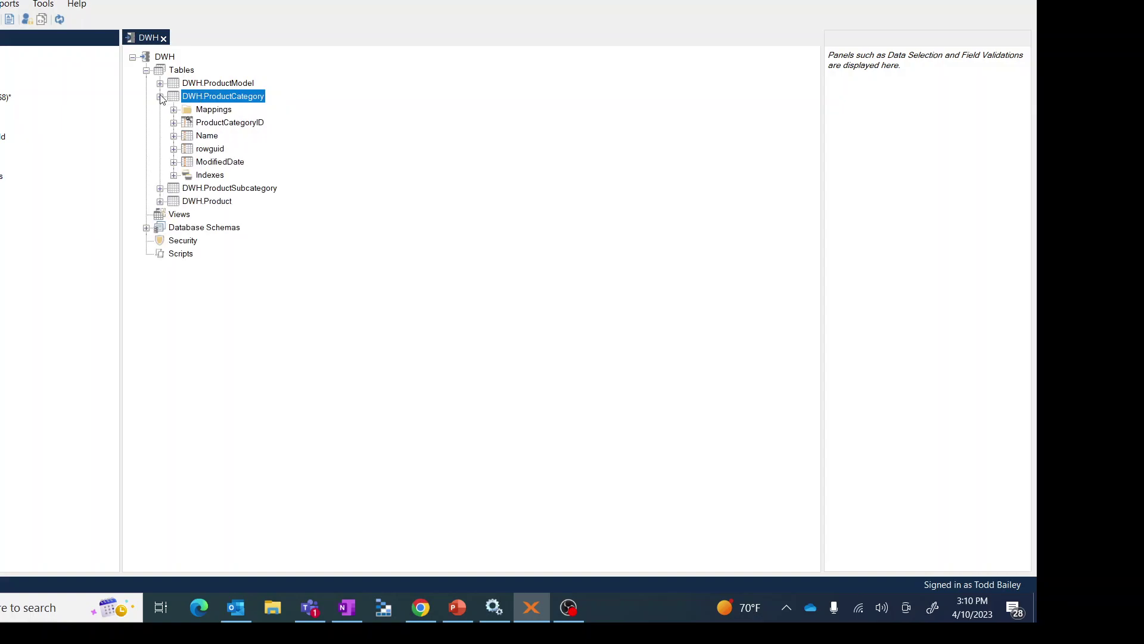
left_click(208, 139)
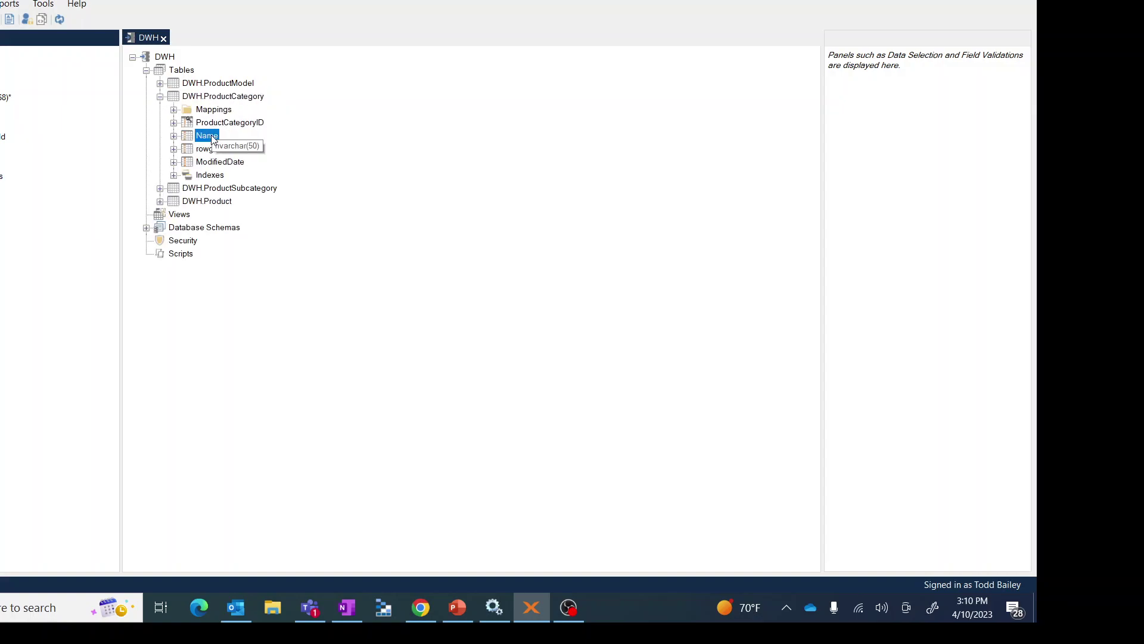
right_click(218, 139)
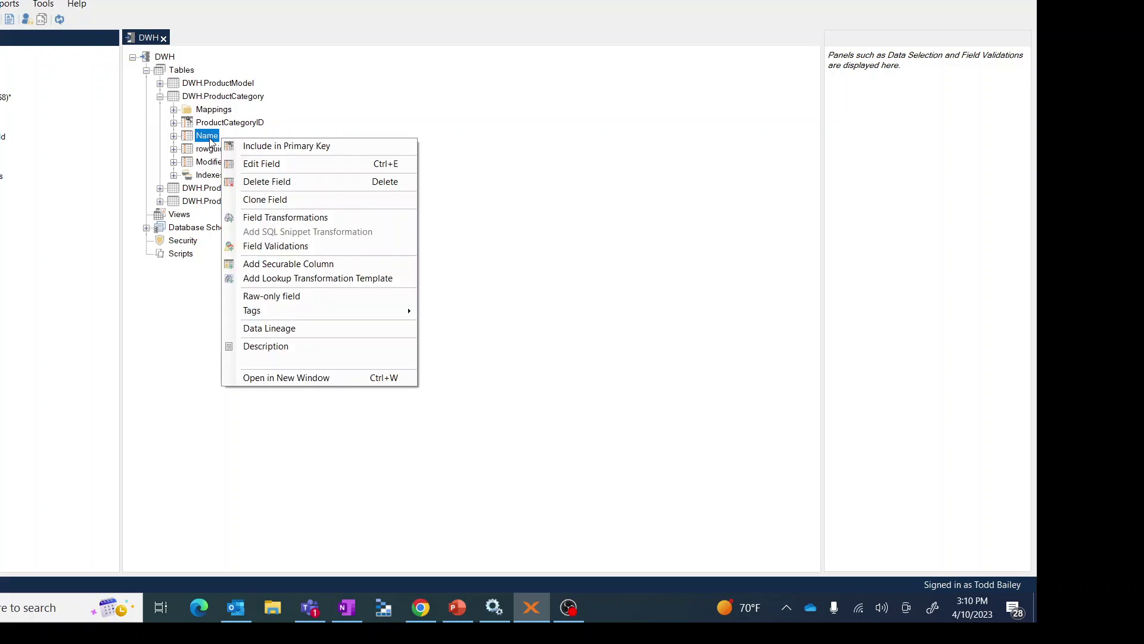
left_click(288, 163)
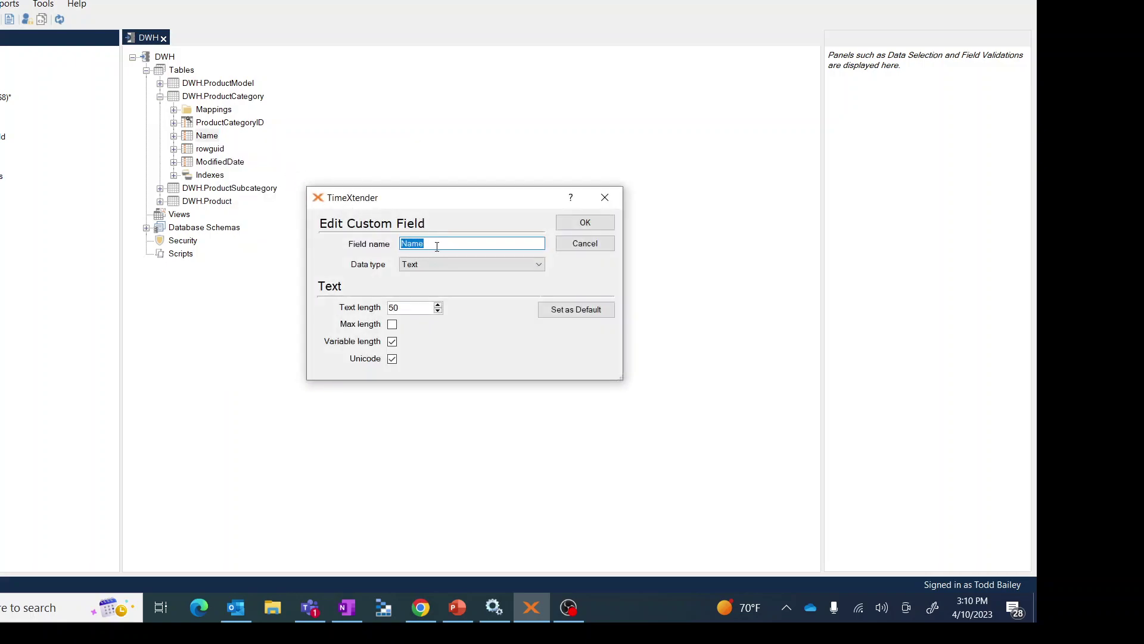
left_click(403, 245)
type("Product")
type("tegory")
left_click(589, 222)
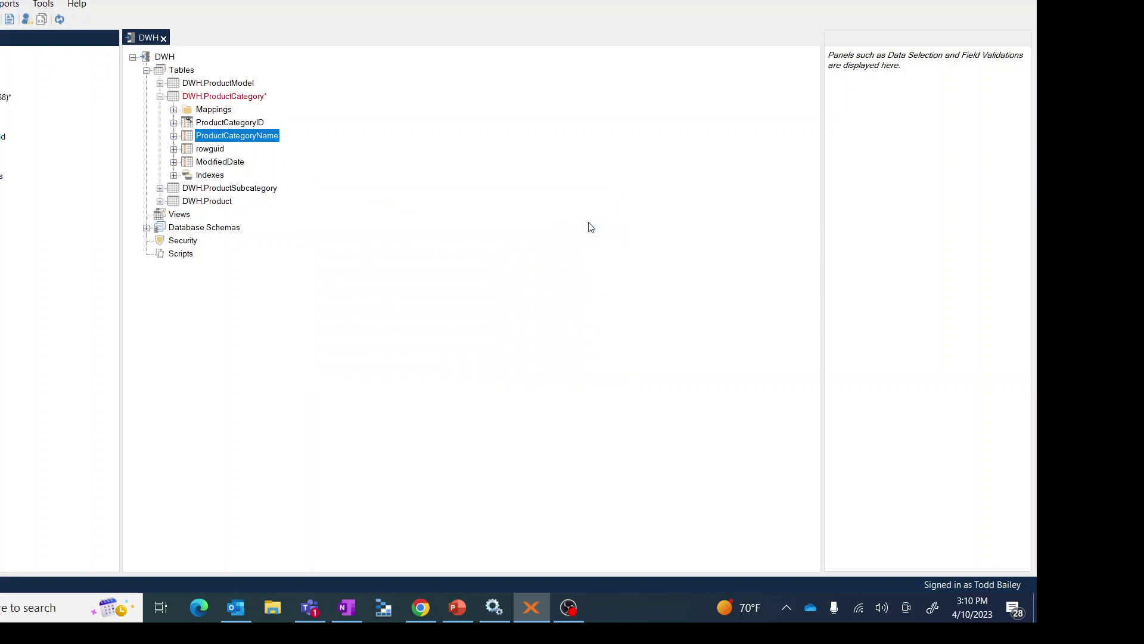
Step: Rename the Name field of the DWH.ProductSubcategory table to ProductSubCategoryName
left_click(249, 188)
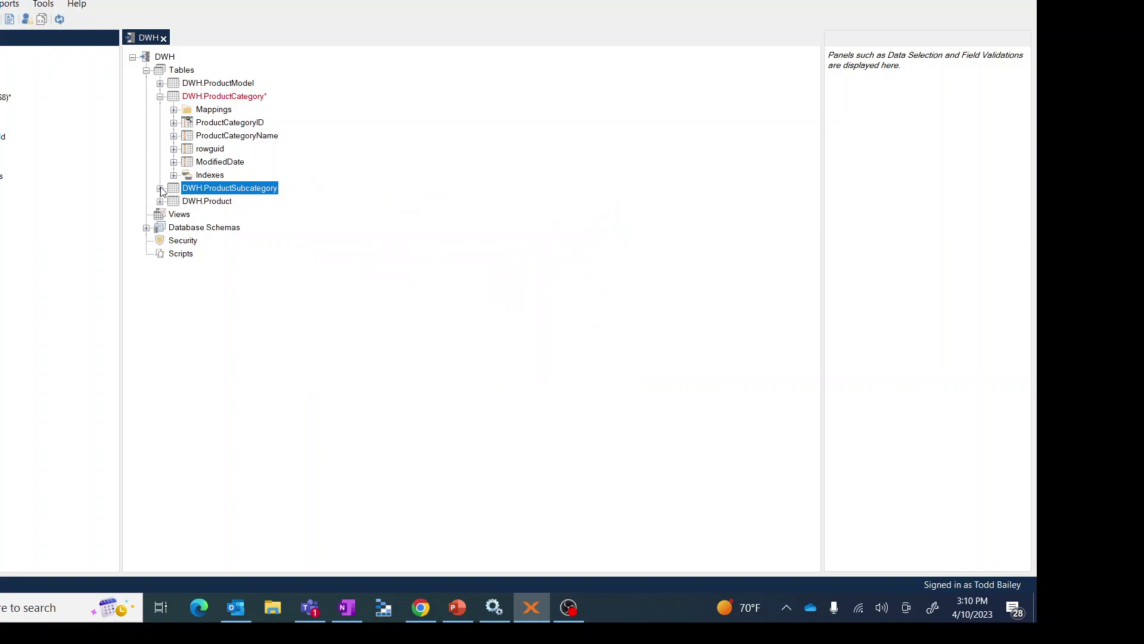
left_click(161, 188)
left_click(204, 241)
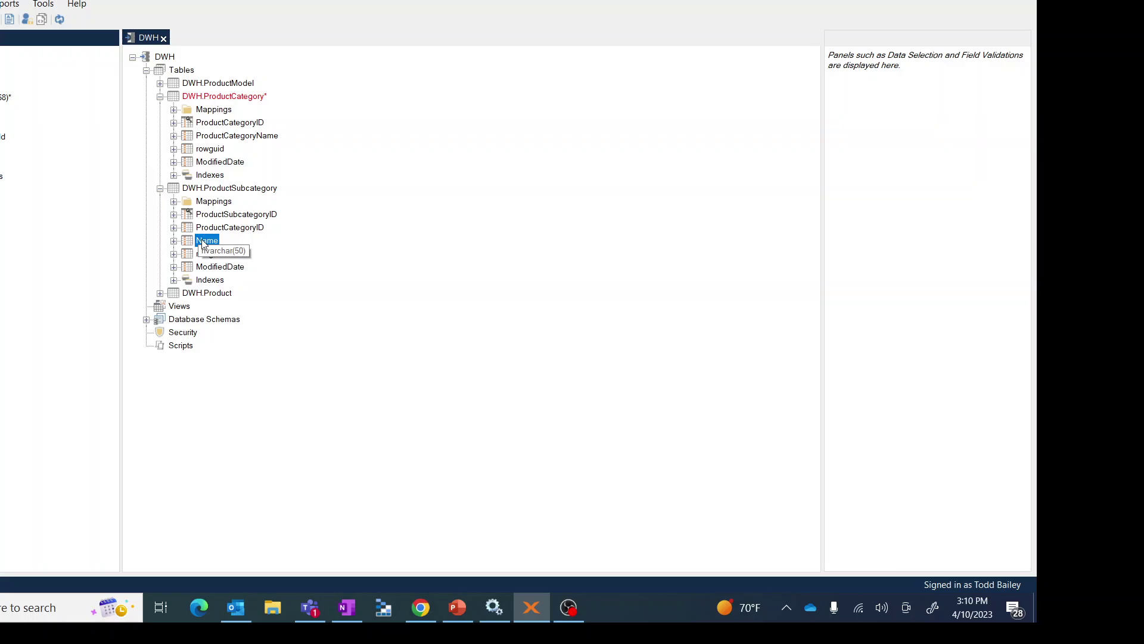
right_click(204, 243)
left_click(273, 266)
left_click(401, 243)
type("p")
key("BackSpace")
type("pROD")
key("BackSpace")
key("BackSpace")
key("BackSpace")
key("BackSpace")
type("pR")
key("BackSpace")
key("BackSpace")
type("Produc")
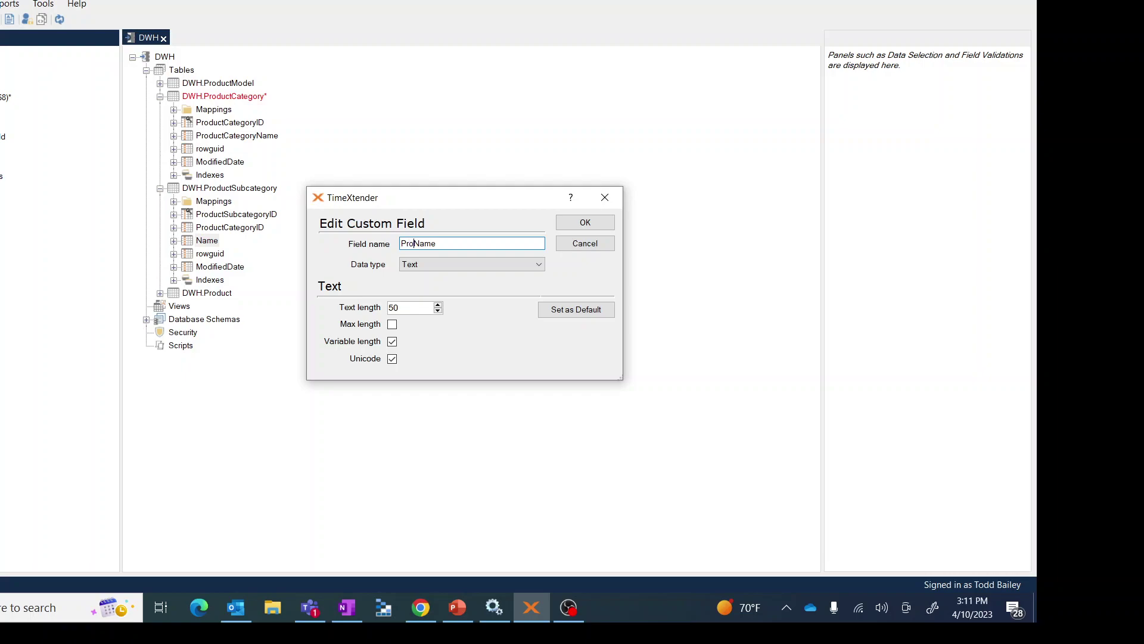
type("tSubCs")
key("BackSpace")
type("ategory")
left_click(583, 222)
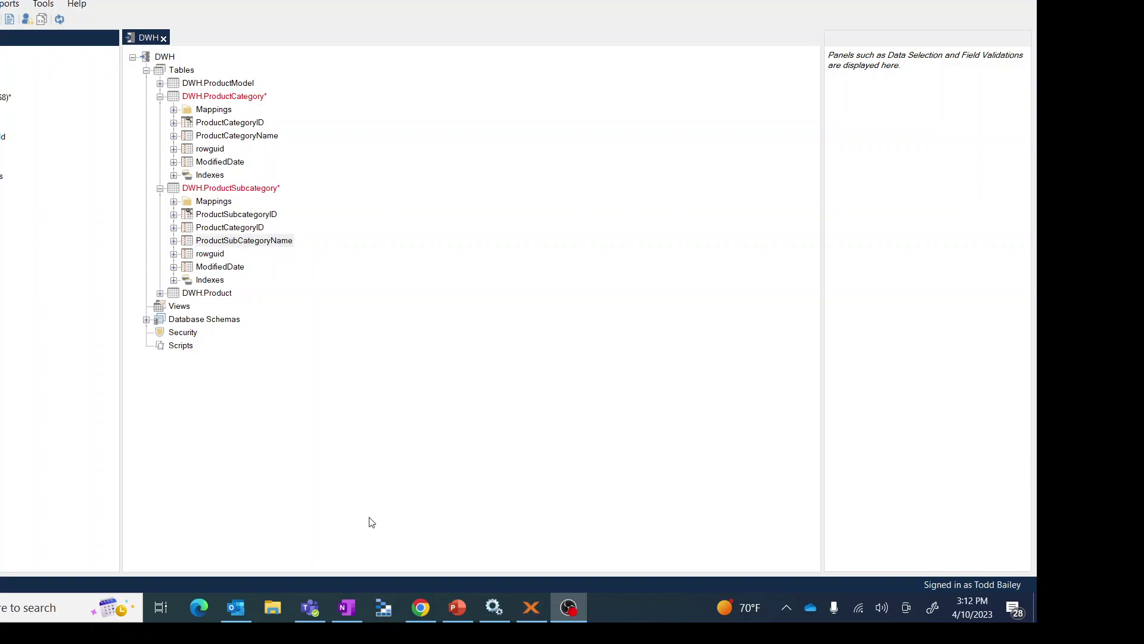
Step: Create a relation from ProductCategoryID in DWH.ProductCategory to ProductCategoryID in DWH.ProductSubcategory
left_click(228, 123)
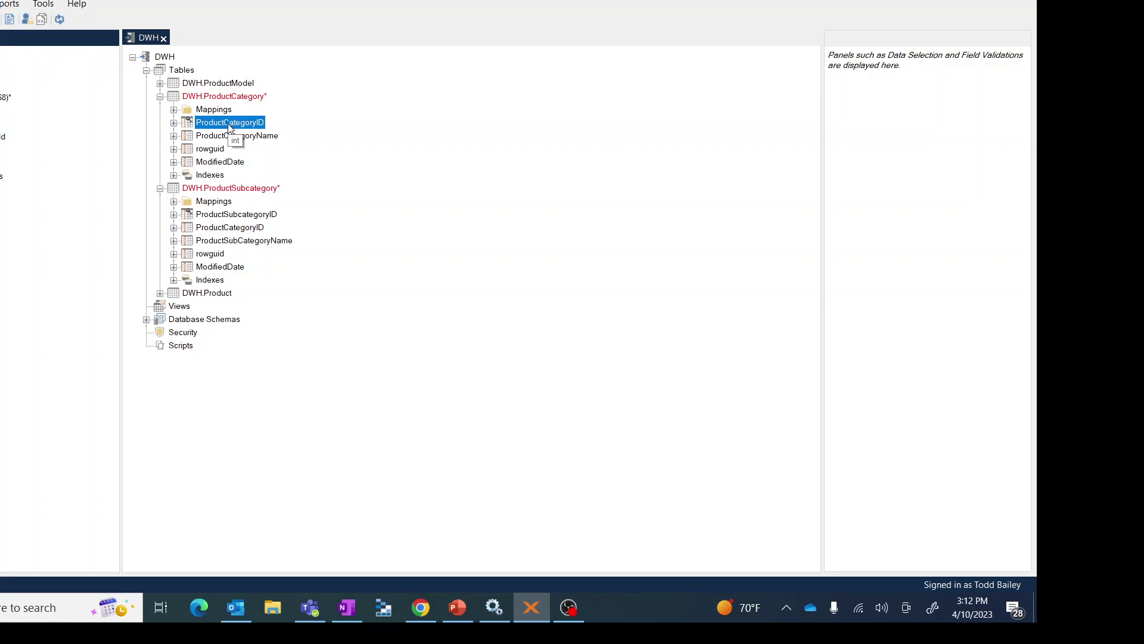
left_click_drag(234, 127, 210, 232)
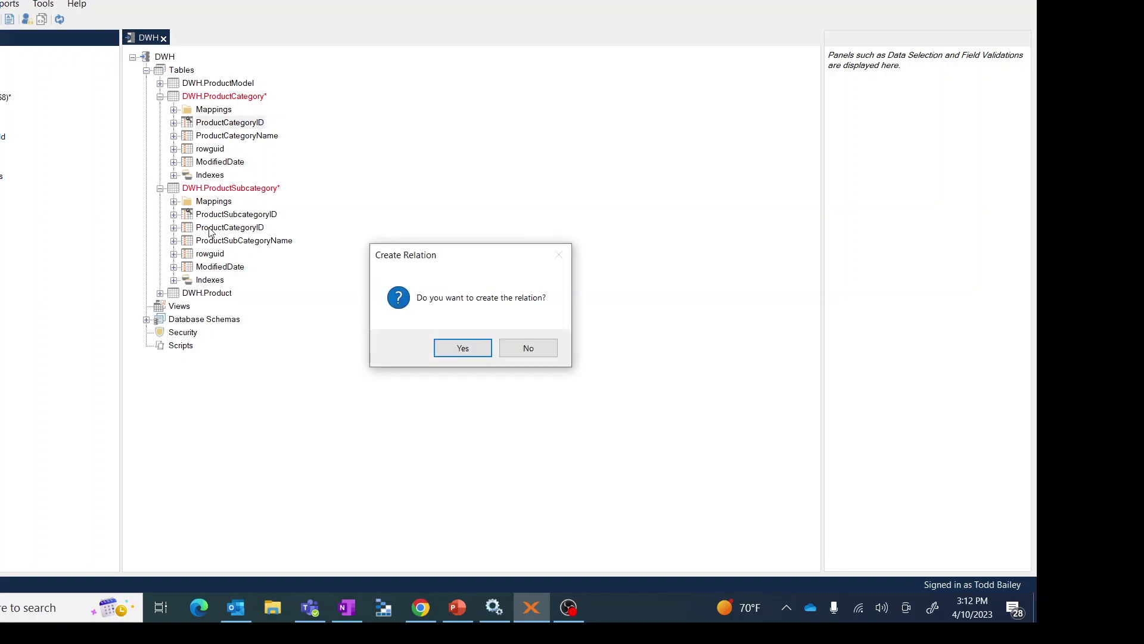
left_click(465, 350)
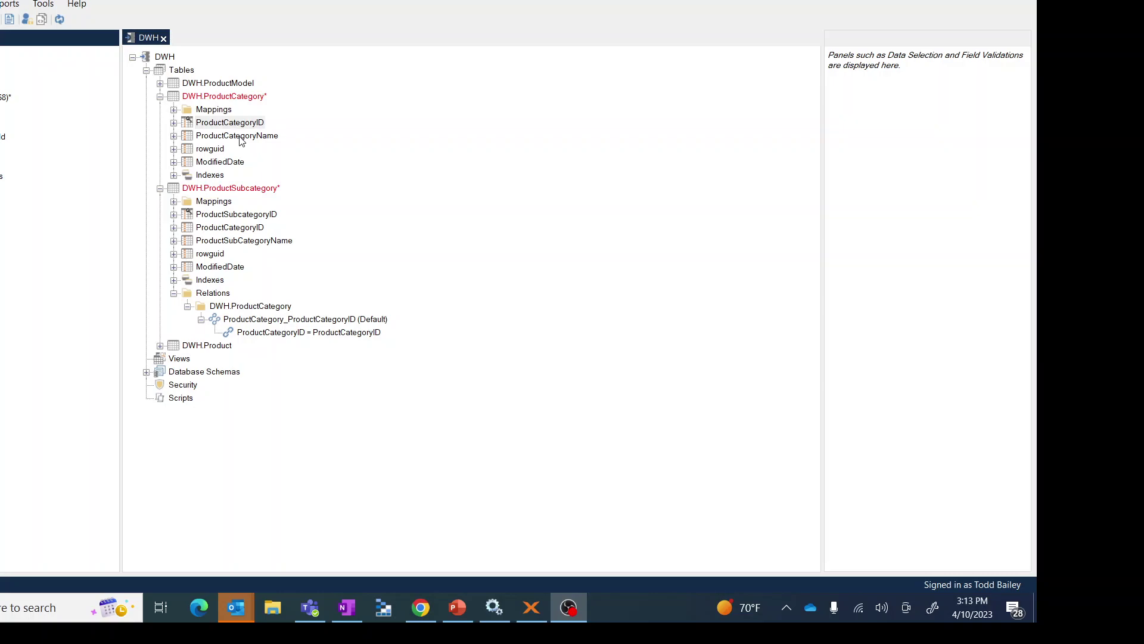
Step: Add ProductCategoryName from DWH.ProductCategory as a conditional lookup field on DWH.ProductSubcategory, using the default relation instead of joins
left_click(241, 139)
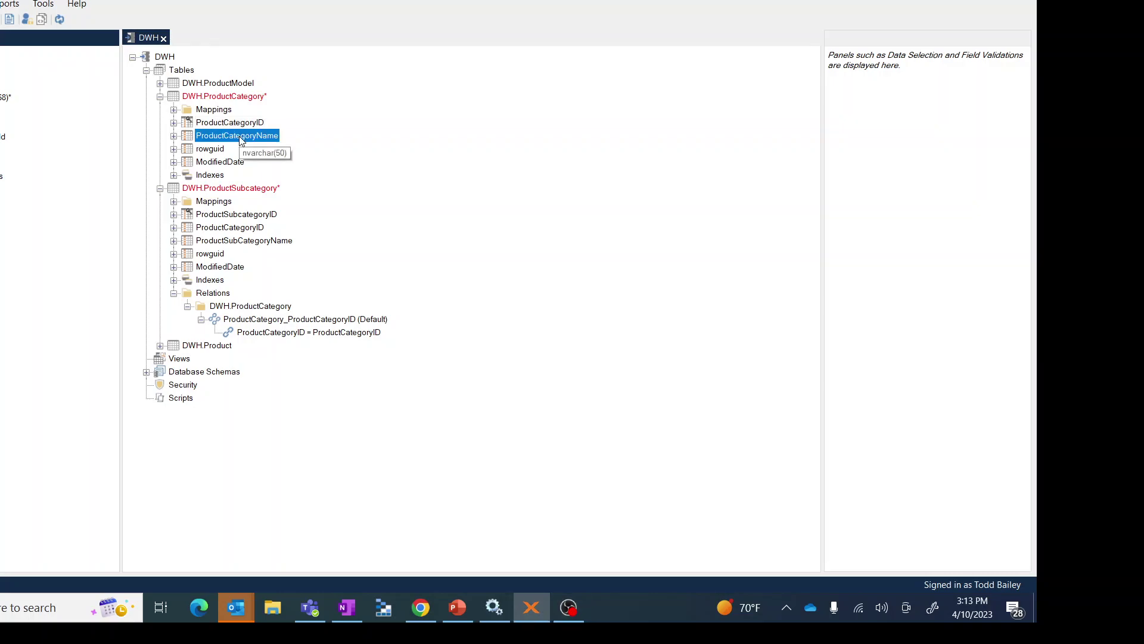
left_click_drag(240, 139, 217, 192)
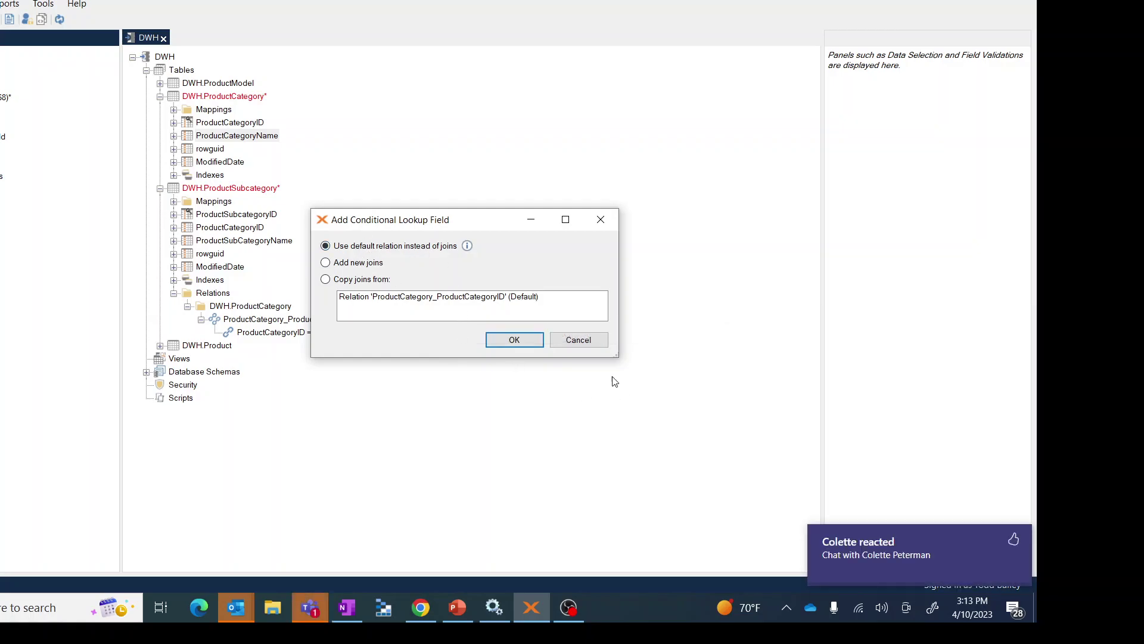
left_click(526, 339)
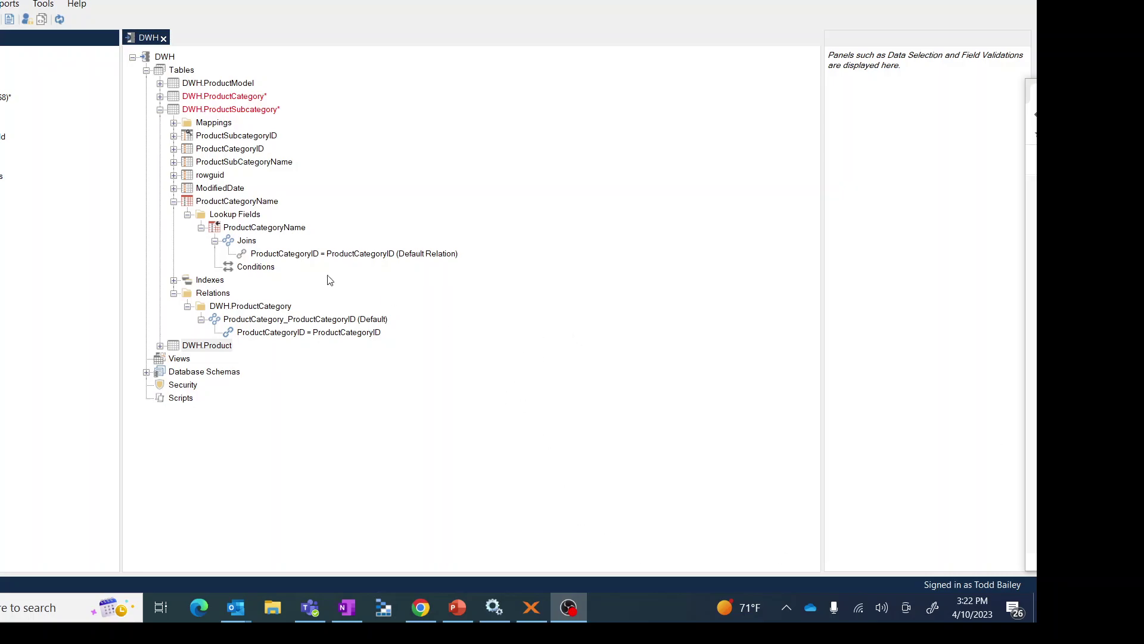
Step: Open DWH.ProductSubcategory in its own window beside the table tree, collapse its ProductCategoryName and Relations nodes, and select ProductSubcategoryID
right_click(222, 110)
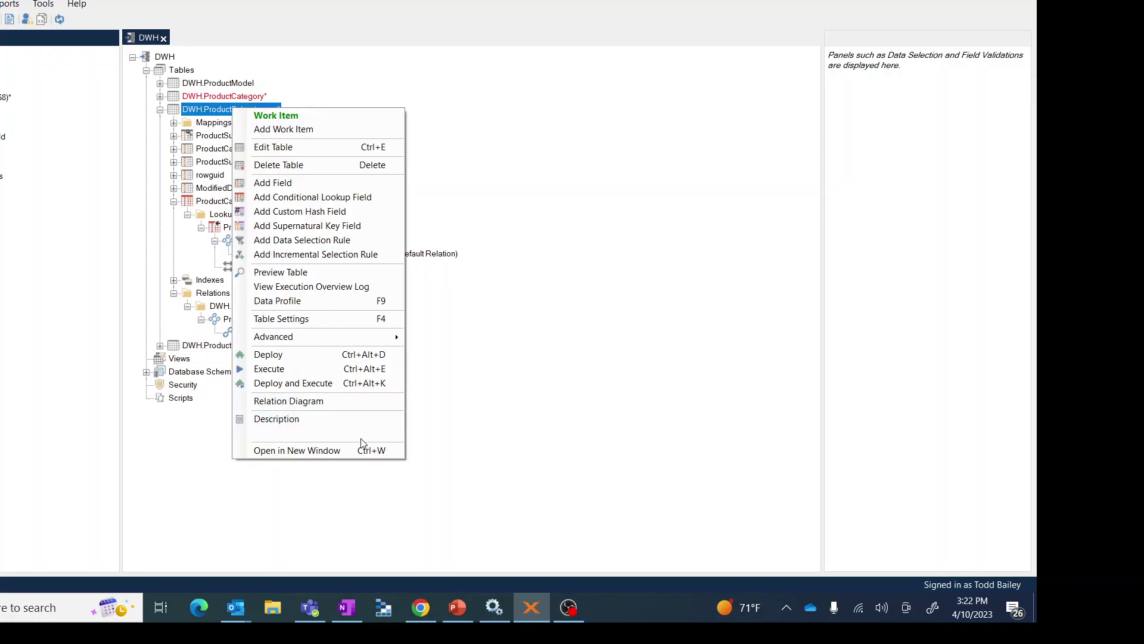
left_click(350, 452)
left_click_drag(444, 306, 649, 69)
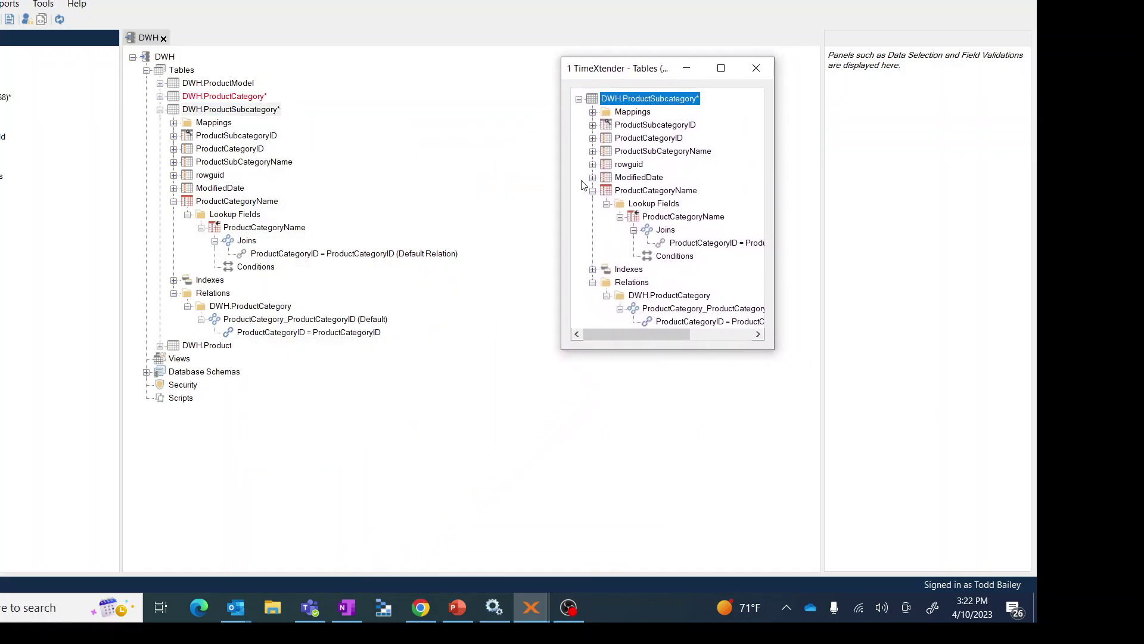
left_click(593, 190)
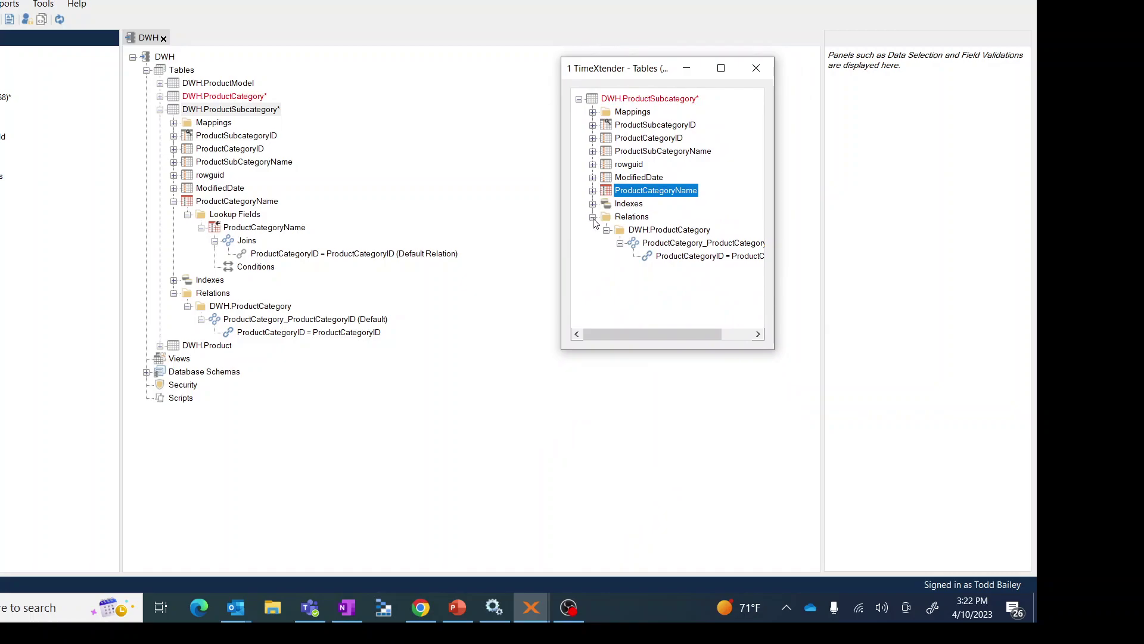
left_click(593, 216)
left_click(644, 141)
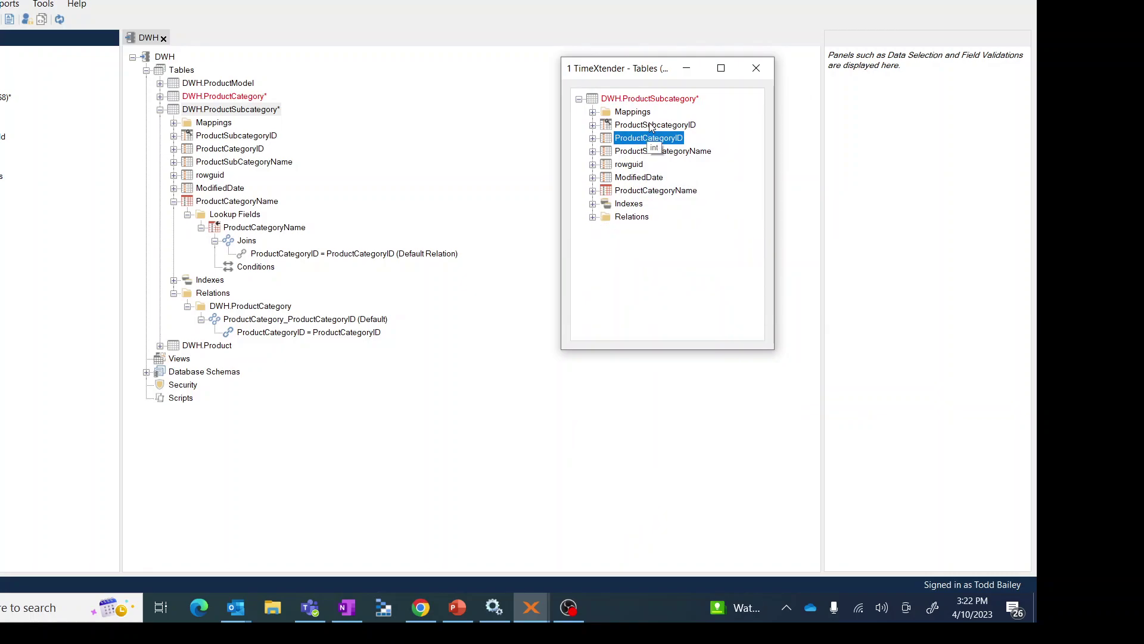
left_click(652, 126)
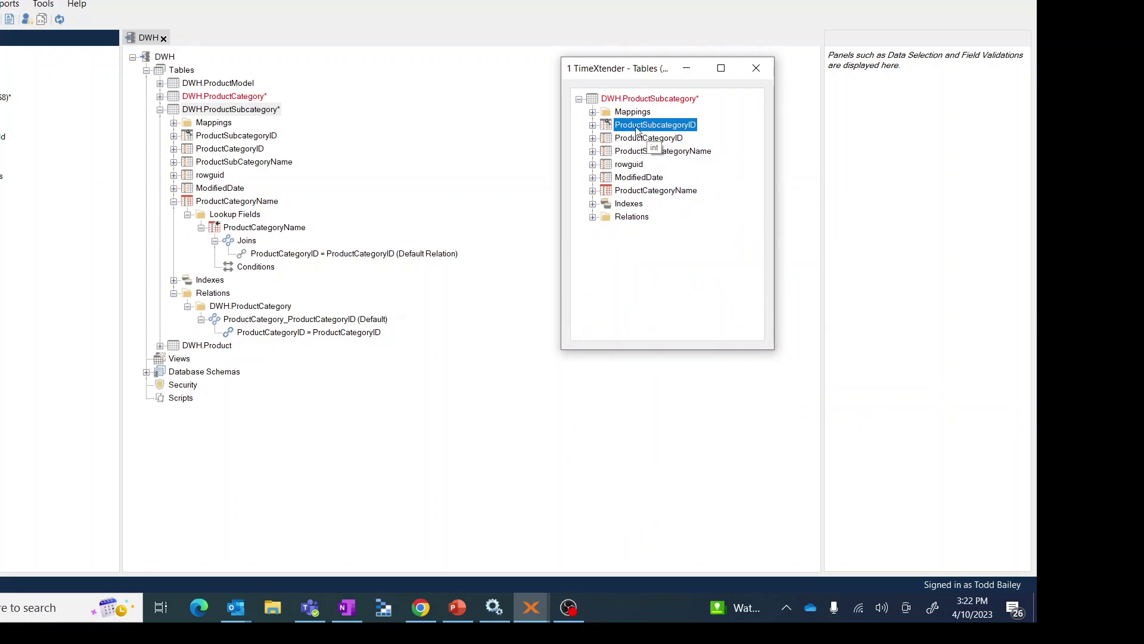
key("alt+Tab")
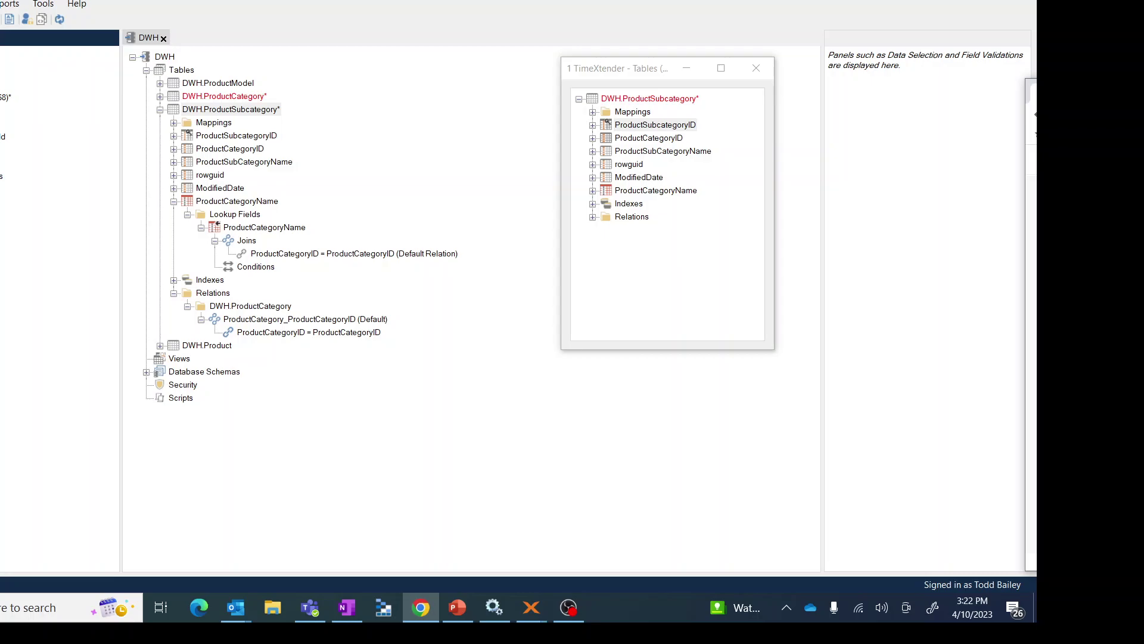
Step: Create a relation from ProductSubcategoryID in DWH.ProductSubcategory to ProductSubcategoryID in DWH.Product
key("alt+Tab")
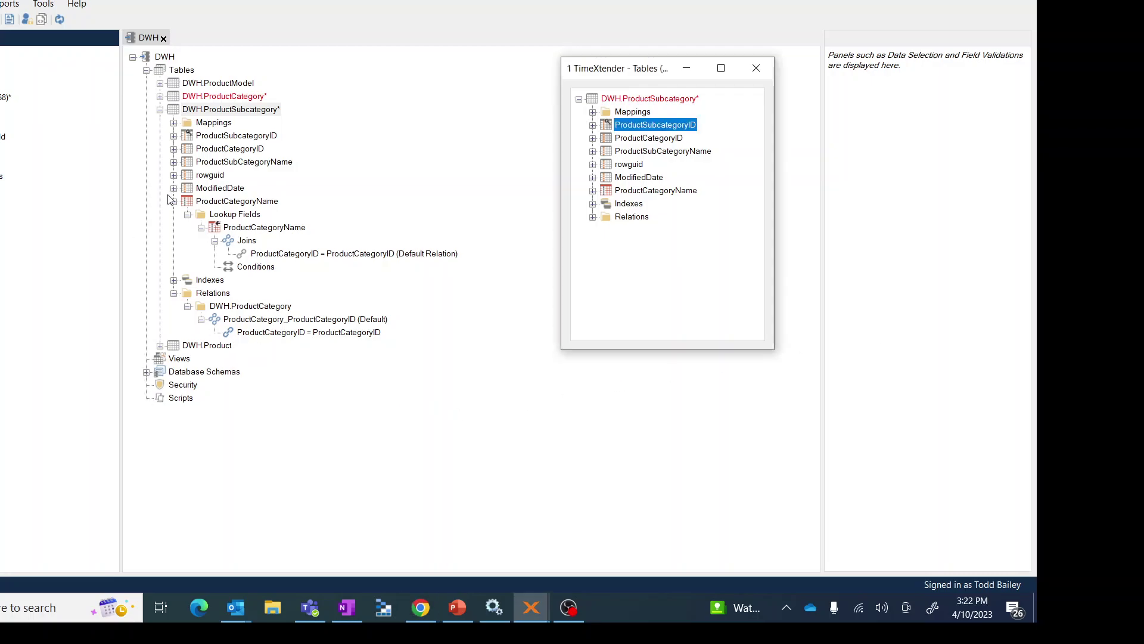
left_click(161, 346)
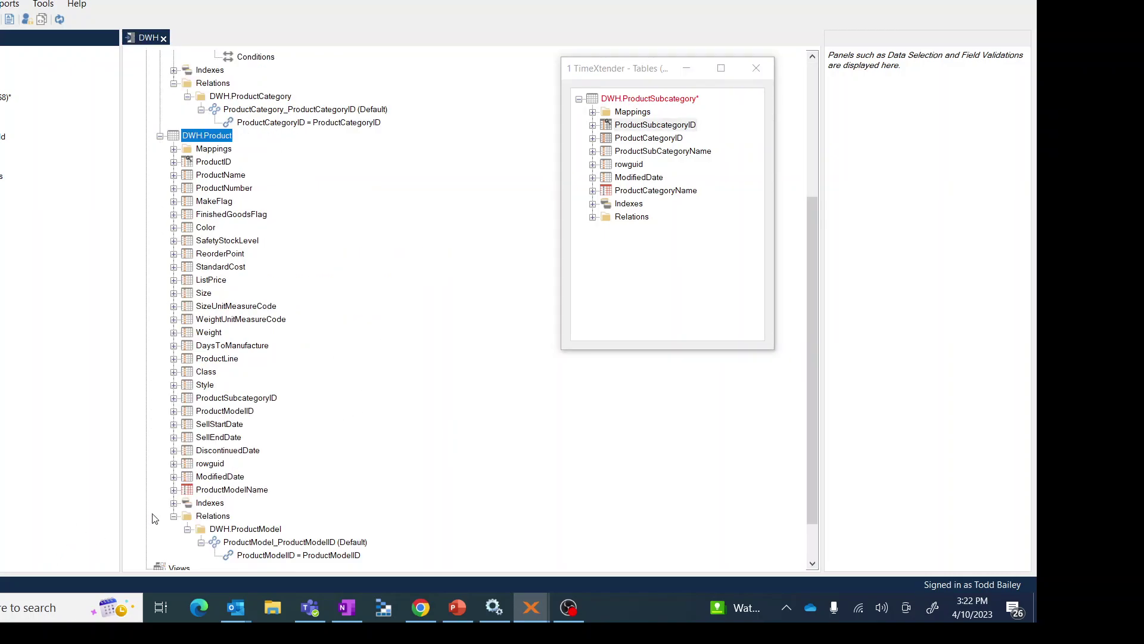
double_click(174, 518)
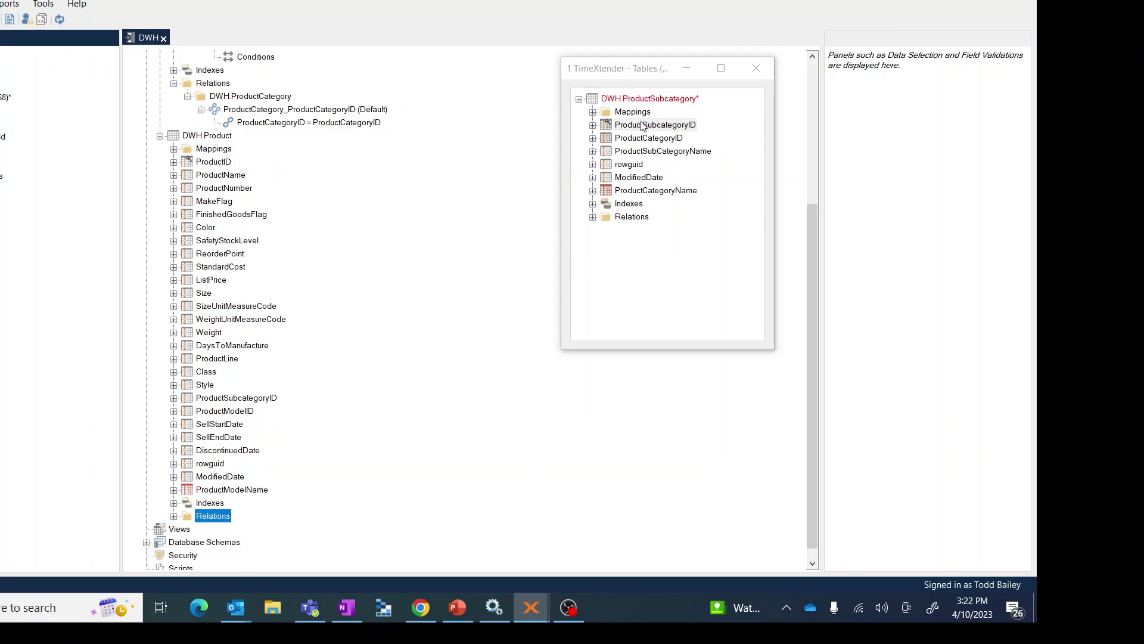
left_click_drag(641, 128, 222, 403)
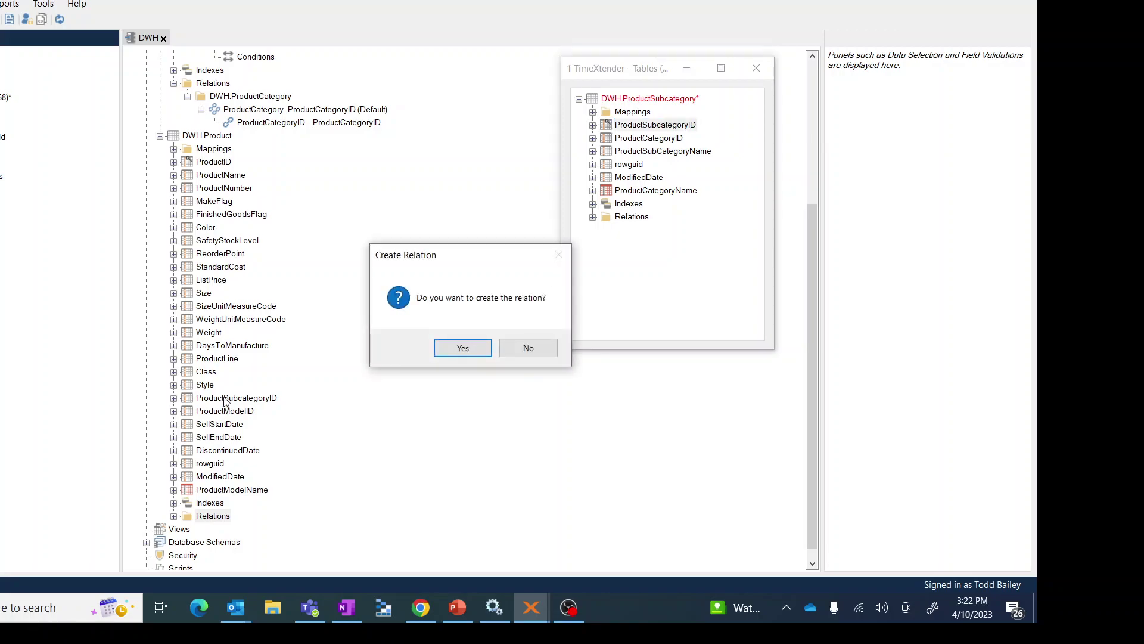
left_click(475, 349)
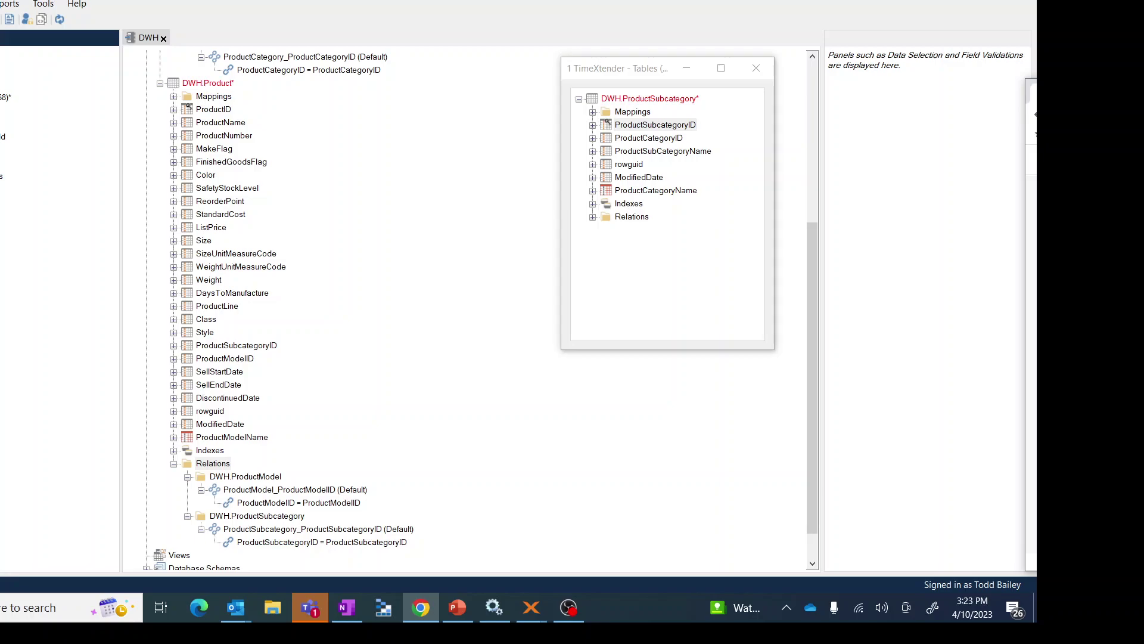
Step: Add ProductSubCategoryName and ProductCategoryName from DWH.ProductSubcategory as conditional lookup fields on DWH.Product using the default relation, and close the separate table window
left_click(656, 154)
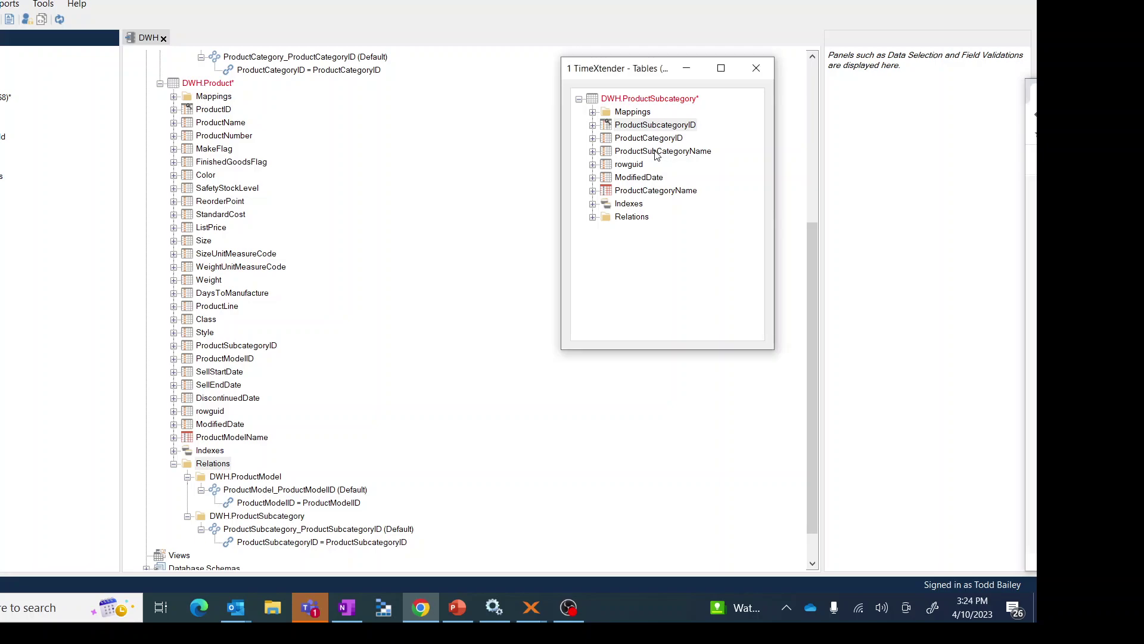
left_click_drag(656, 154, 213, 154)
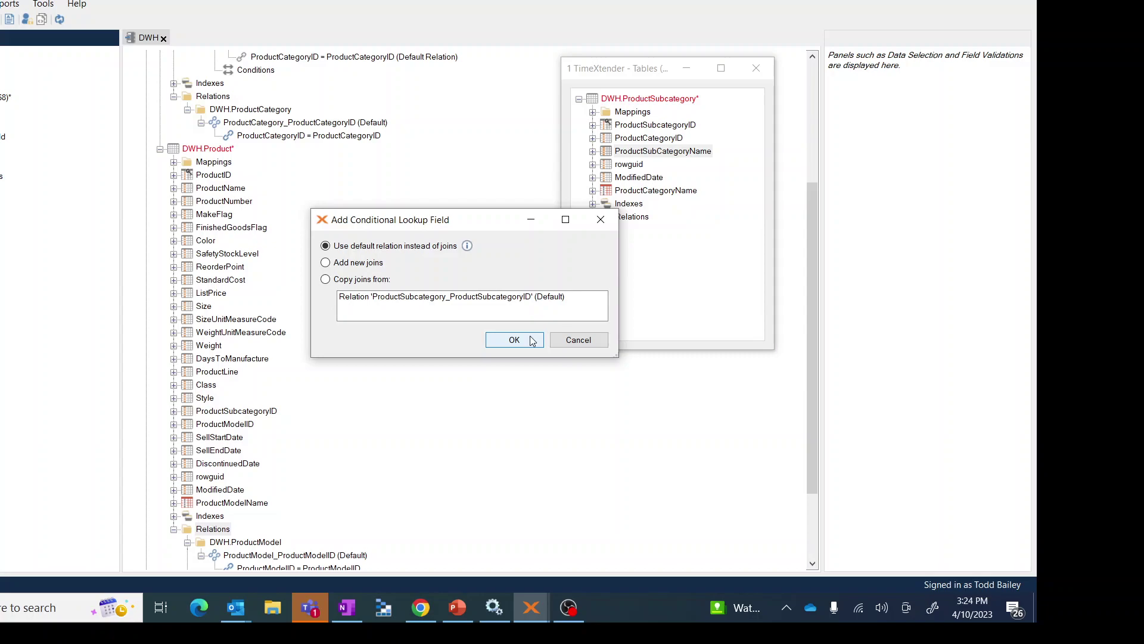
left_click(532, 341)
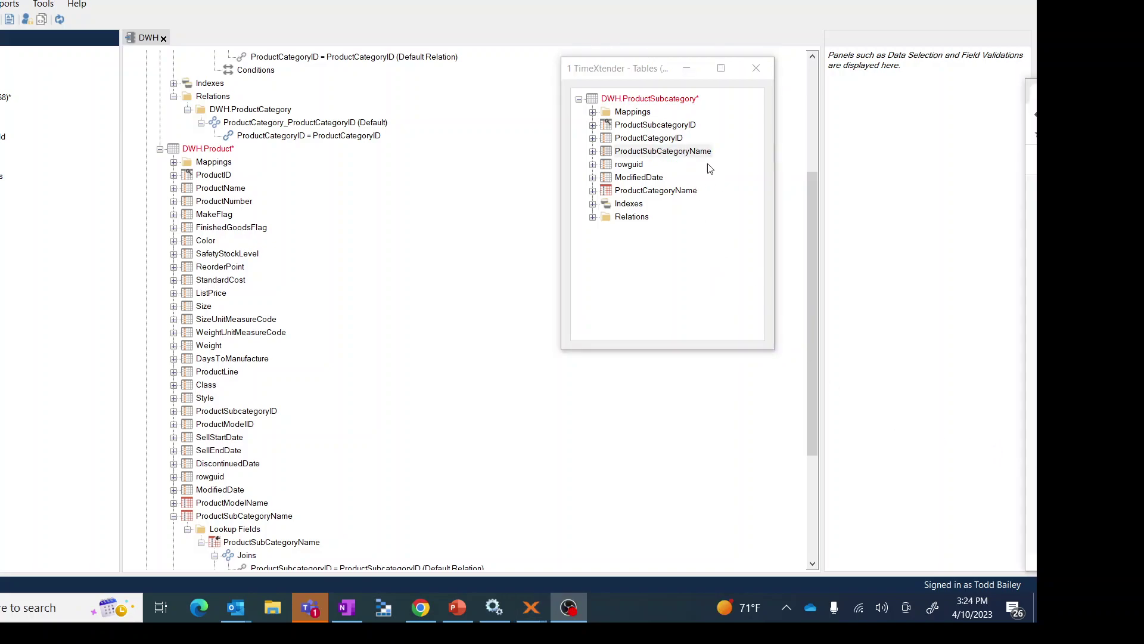
left_click(641, 190)
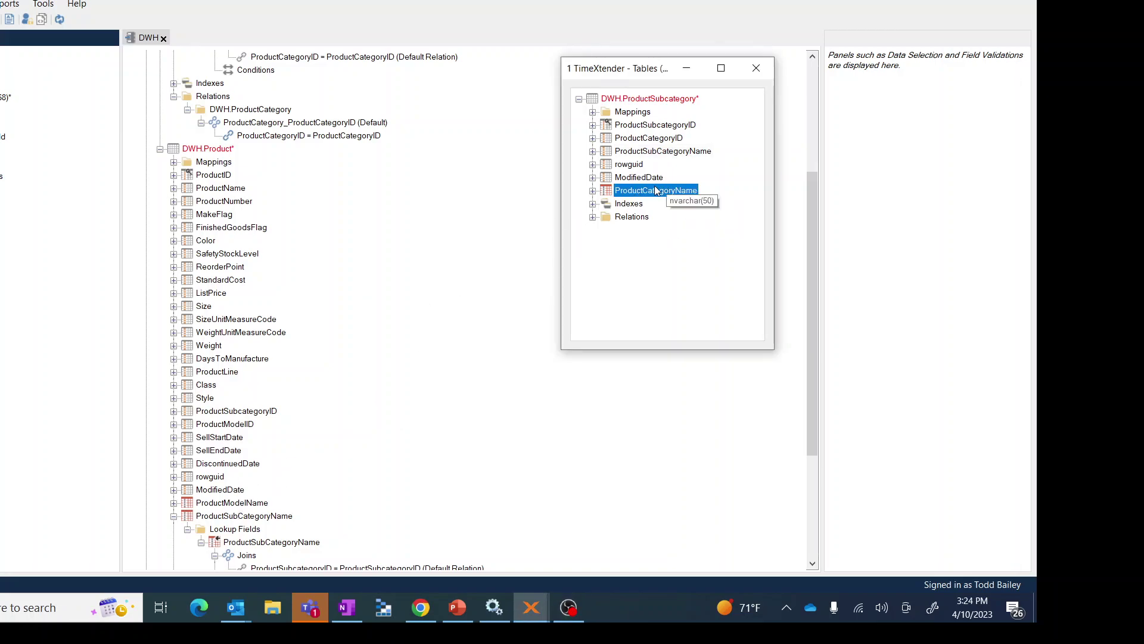
left_click_drag(648, 191, 216, 155)
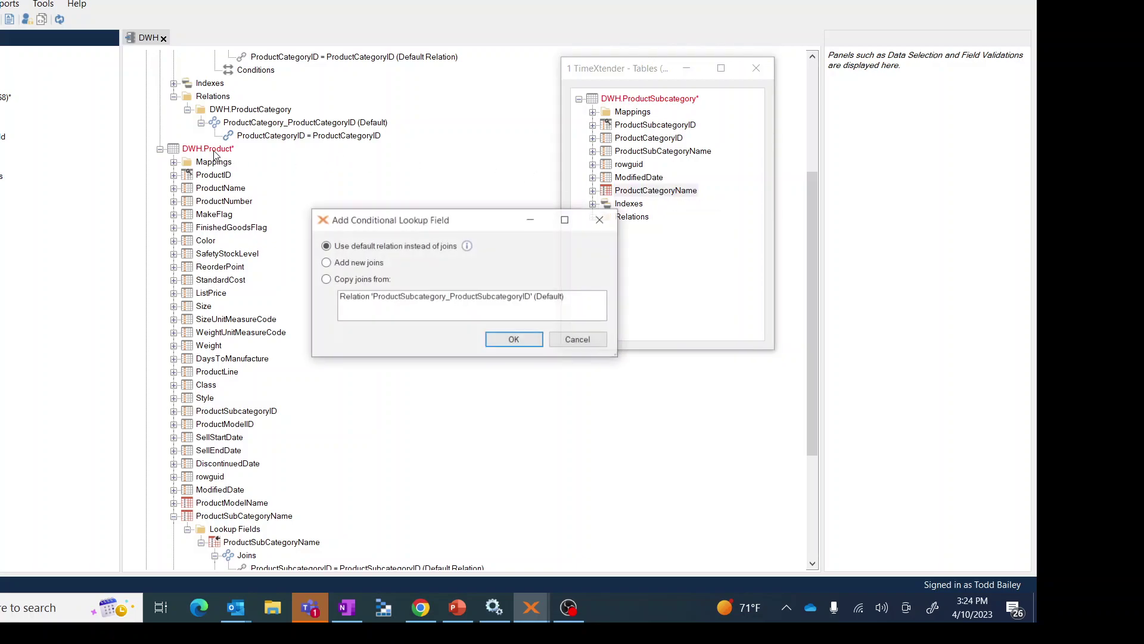
left_click(515, 341)
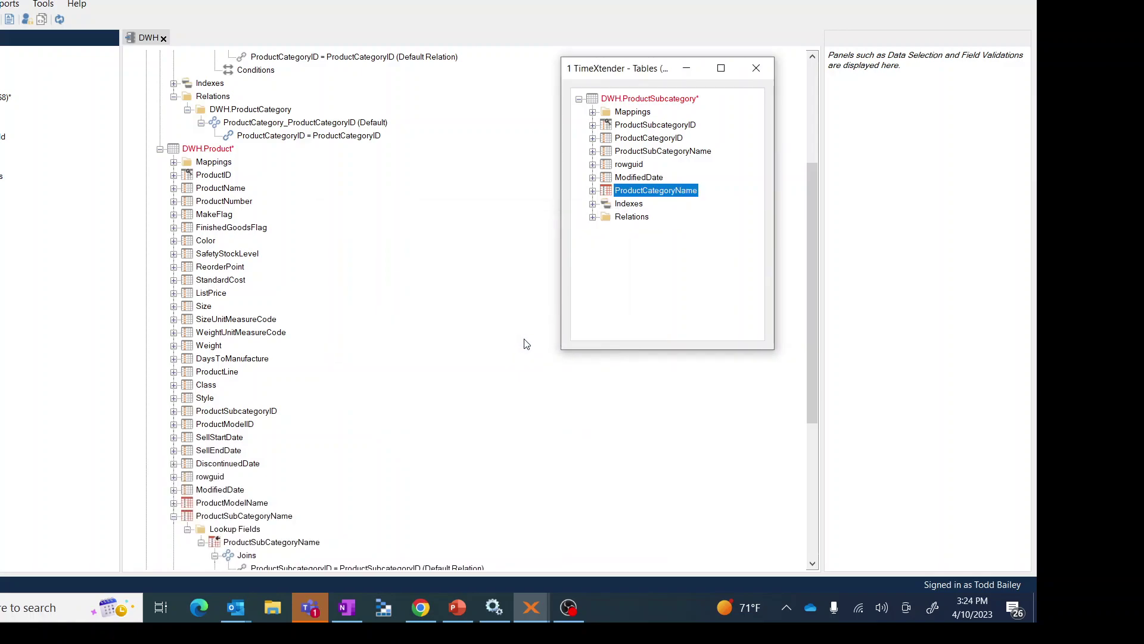
left_click(766, 69)
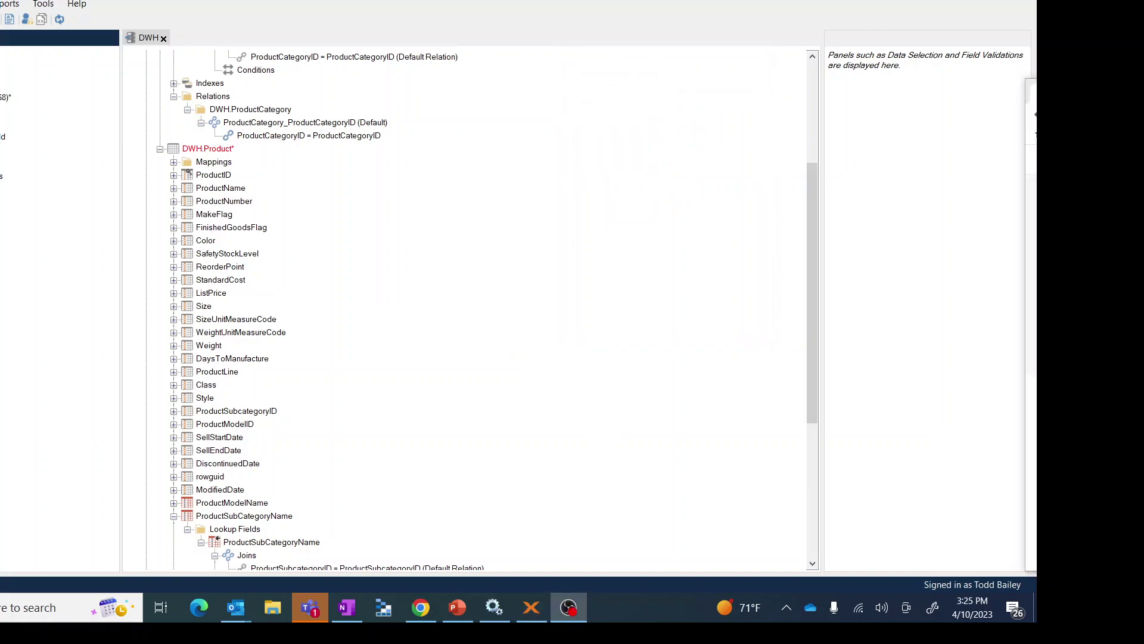
Step: Collapse the DWH tree, deploy and execute all objects of the instance with differential and managed deployment, and save the instance without a version note
left_click(160, 149)
left_click(133, 58)
left_click(53, 9)
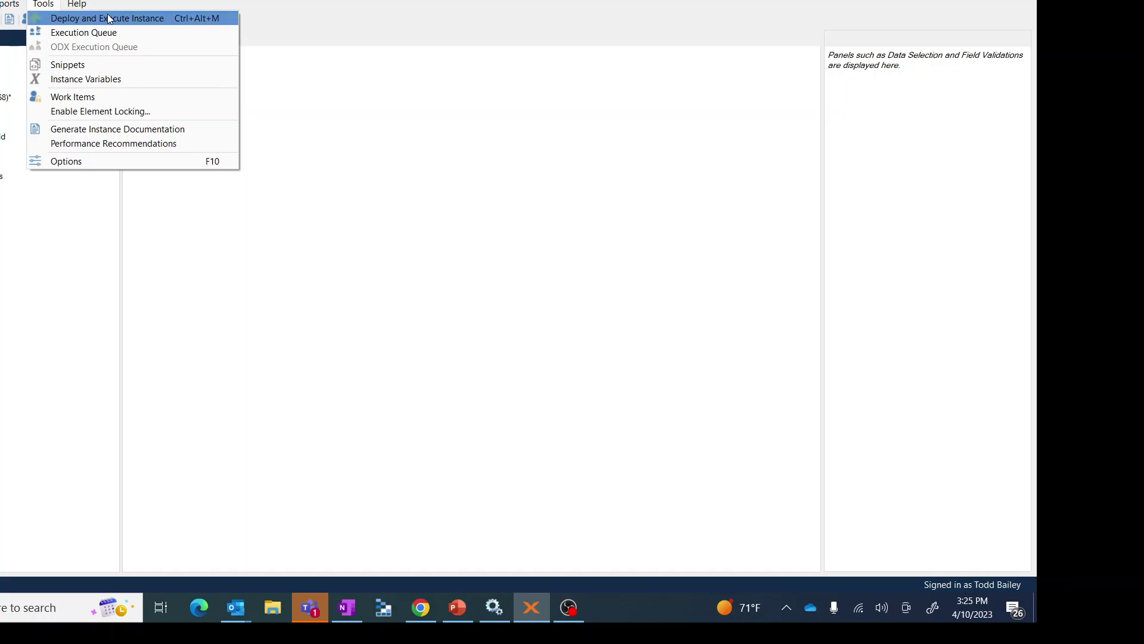
left_click(127, 24)
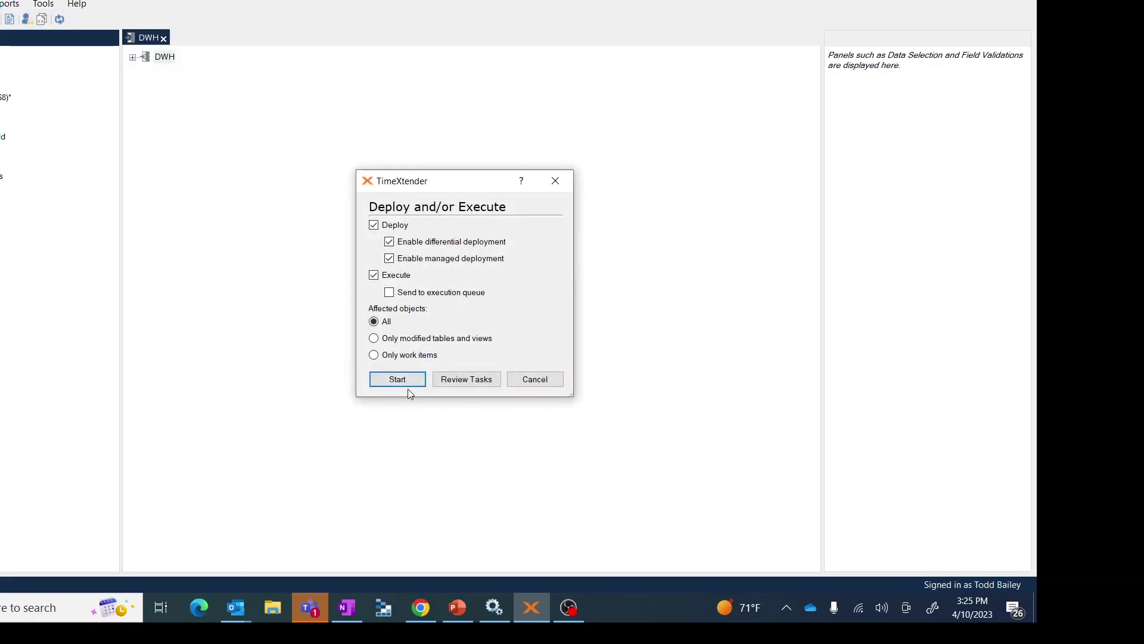
left_click(407, 380)
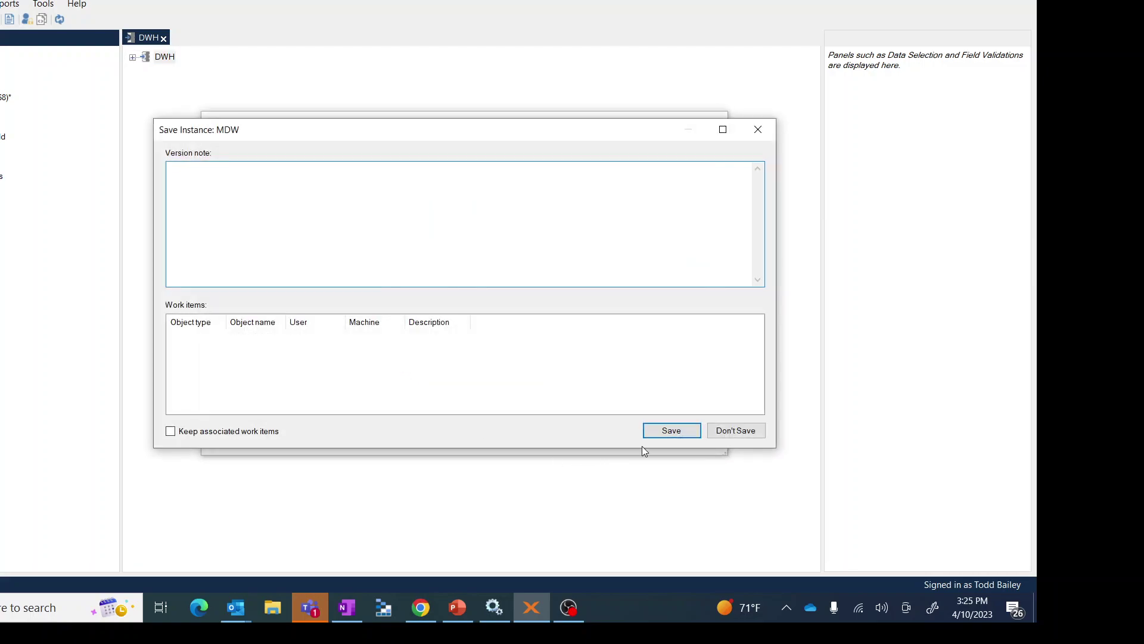
left_click(666, 422)
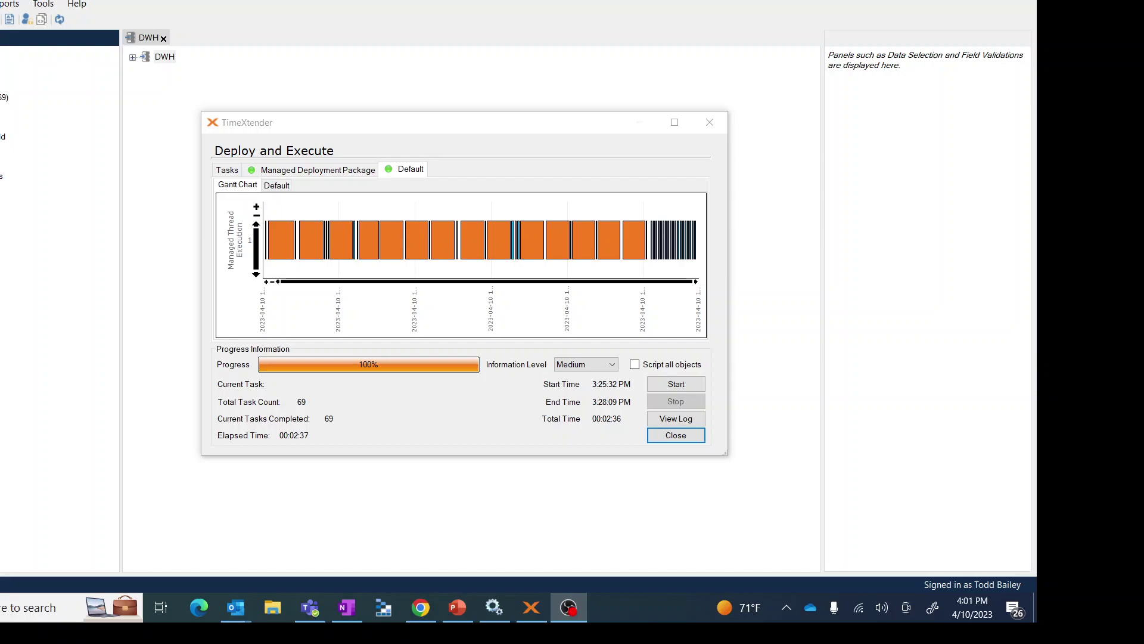
left_click(685, 437)
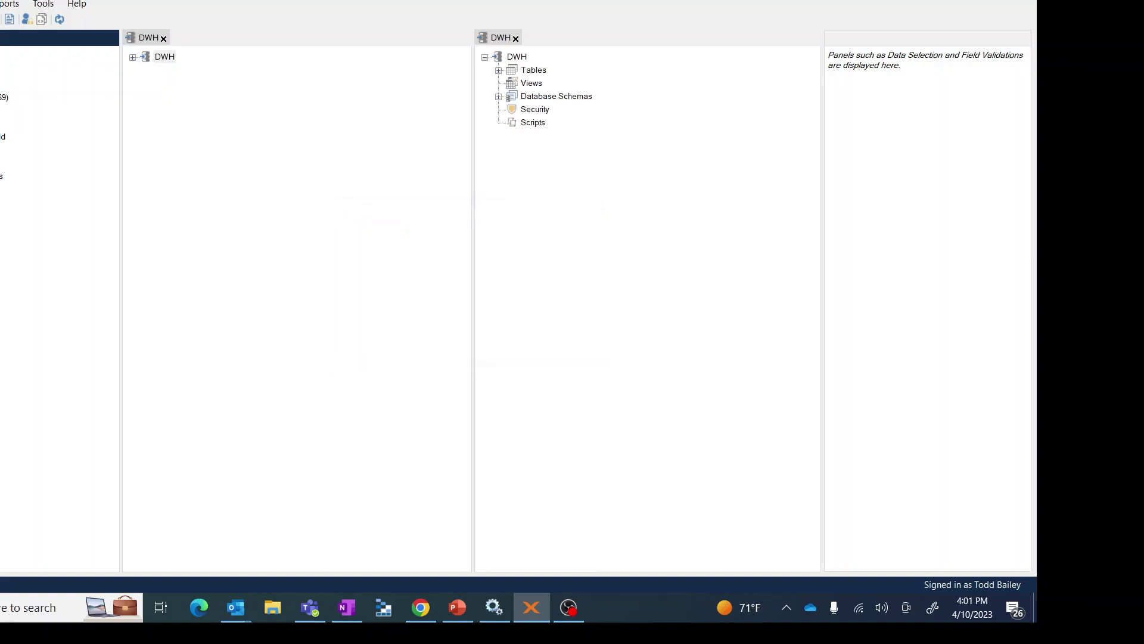
Step: Close the duplicate DWH pane and expand the remaining DWH tree to review the fields of DWH.Product
key("alt+Tab")
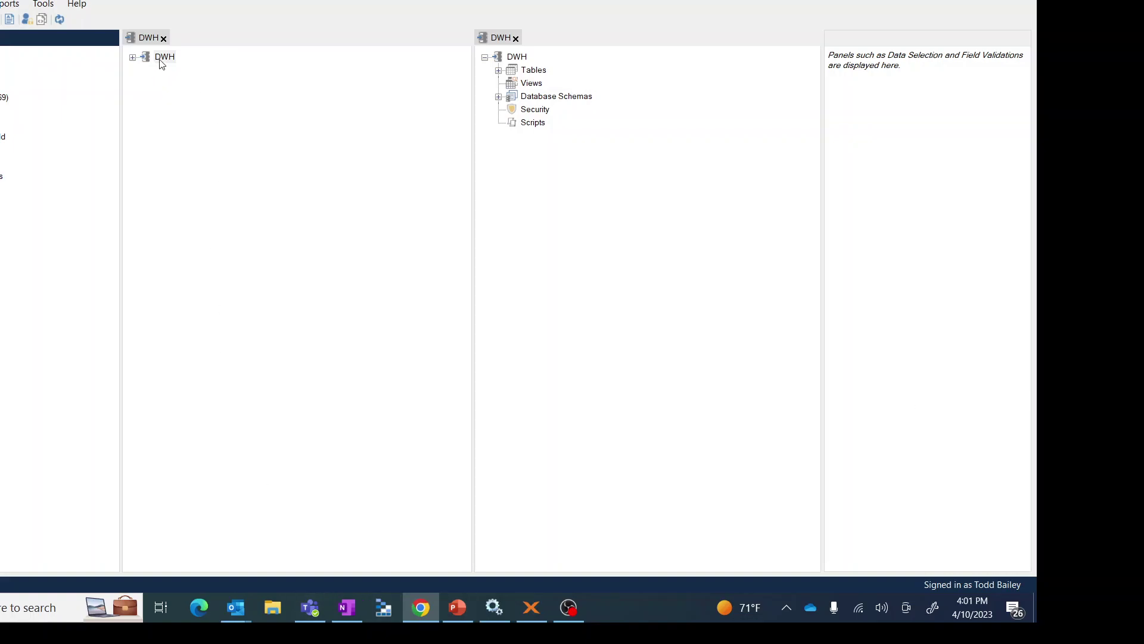
left_click(516, 39)
left_click(516, 40)
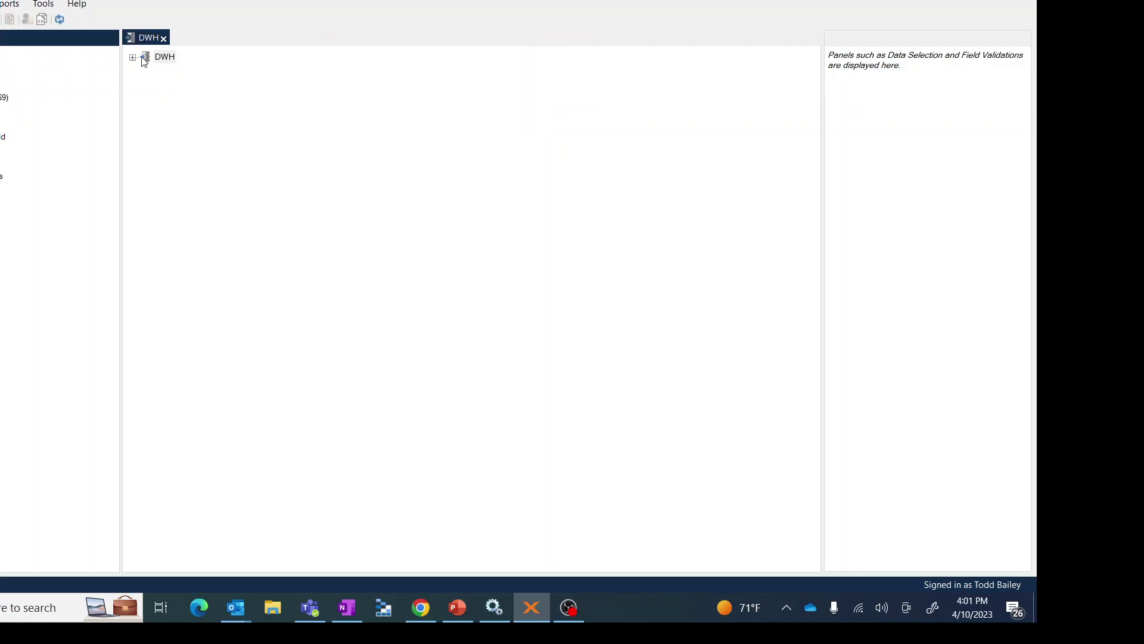
left_click(132, 57)
left_click(161, 110)
left_click(211, 123)
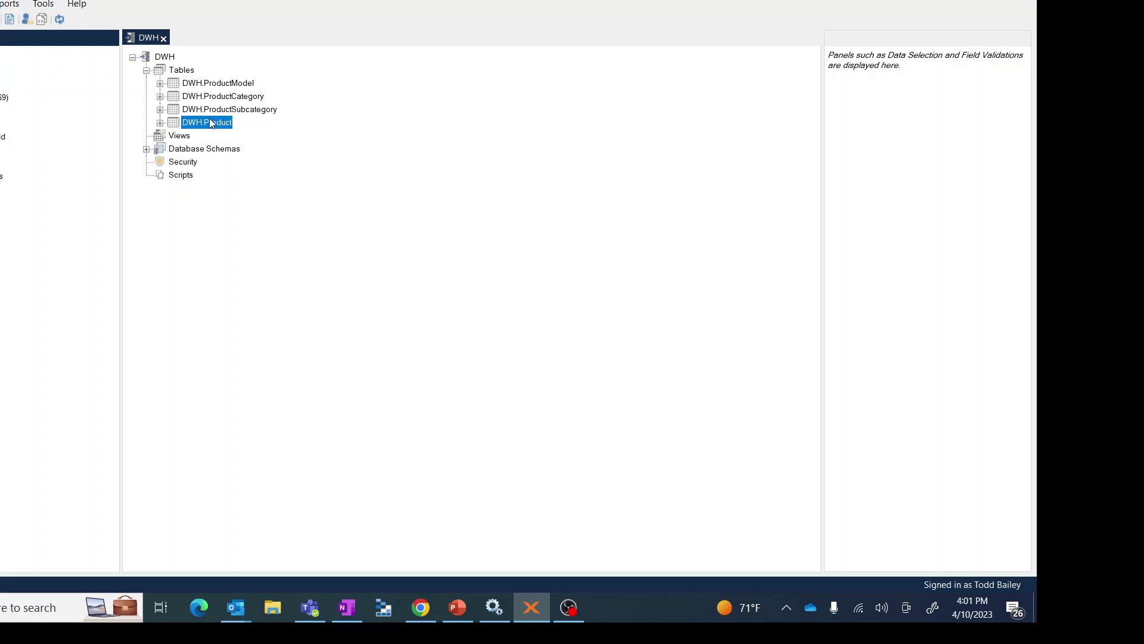
left_click(160, 123)
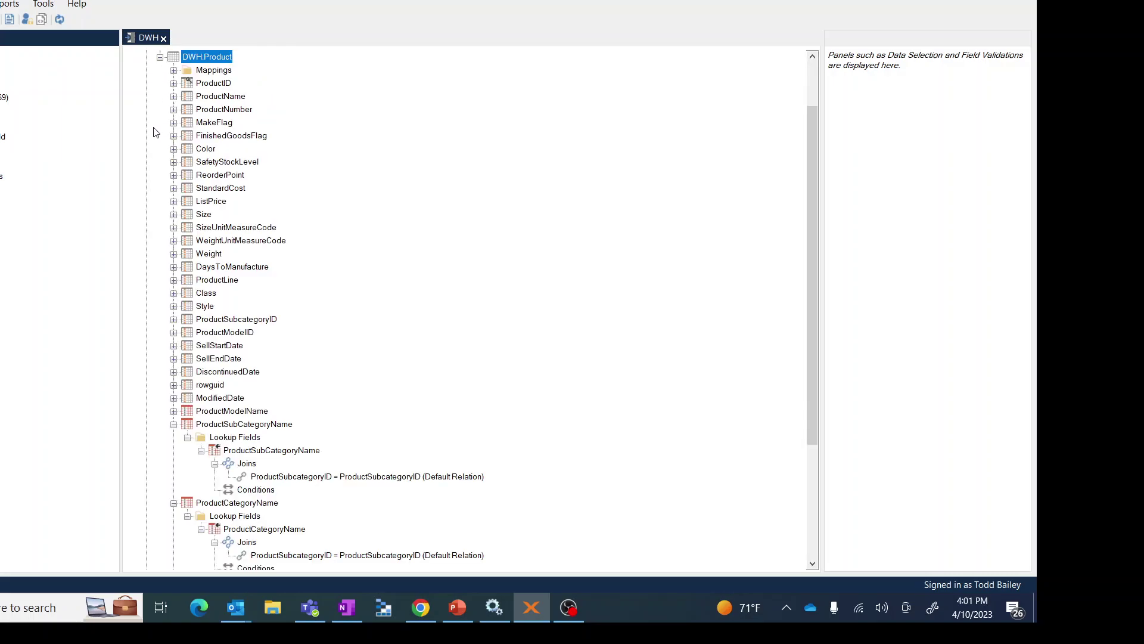
left_click(160, 57)
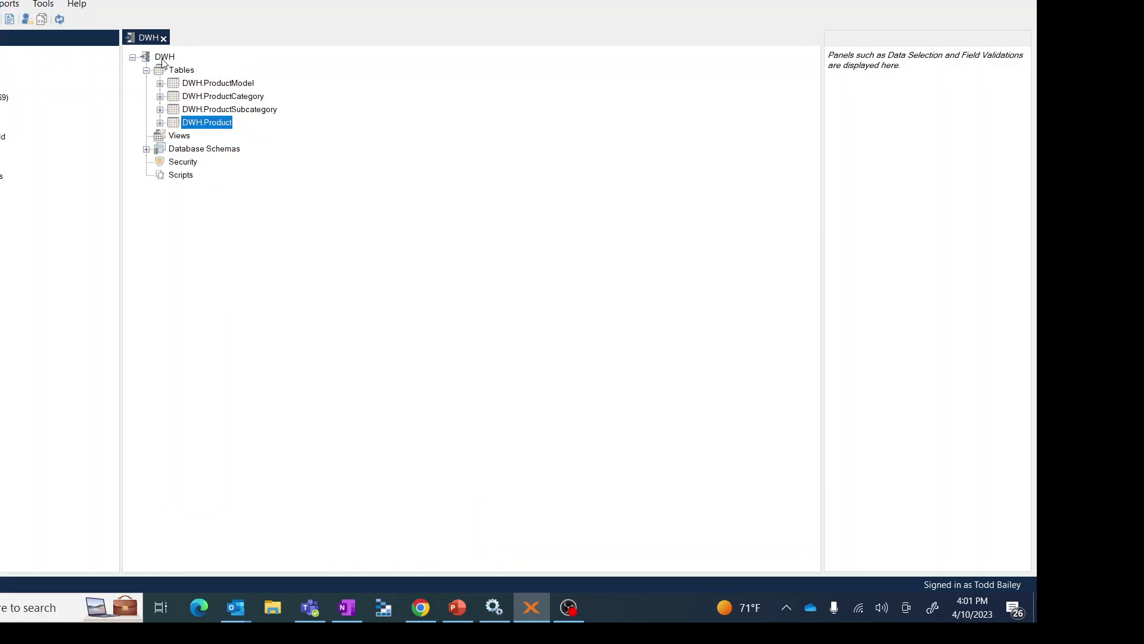
Step: Add CatalogDescription and Instructions from DWH.ProductModel as conditional lookup fields on DWH.Product, using the default relation instead of joins
left_click(232, 87)
double_click(231, 87)
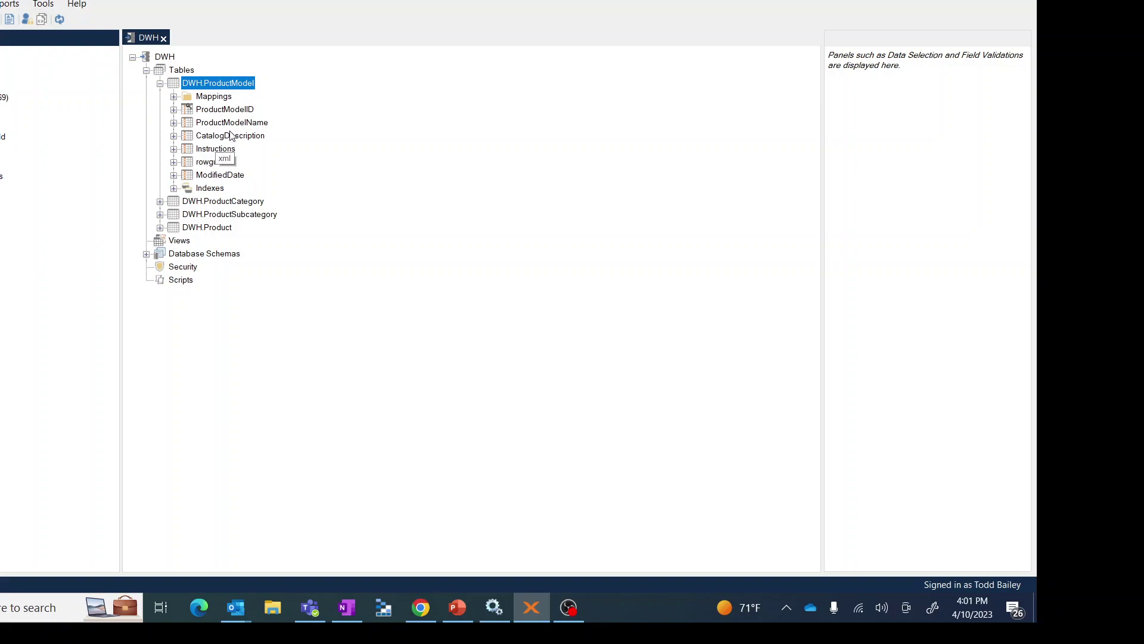
left_click_drag(230, 135, 210, 231)
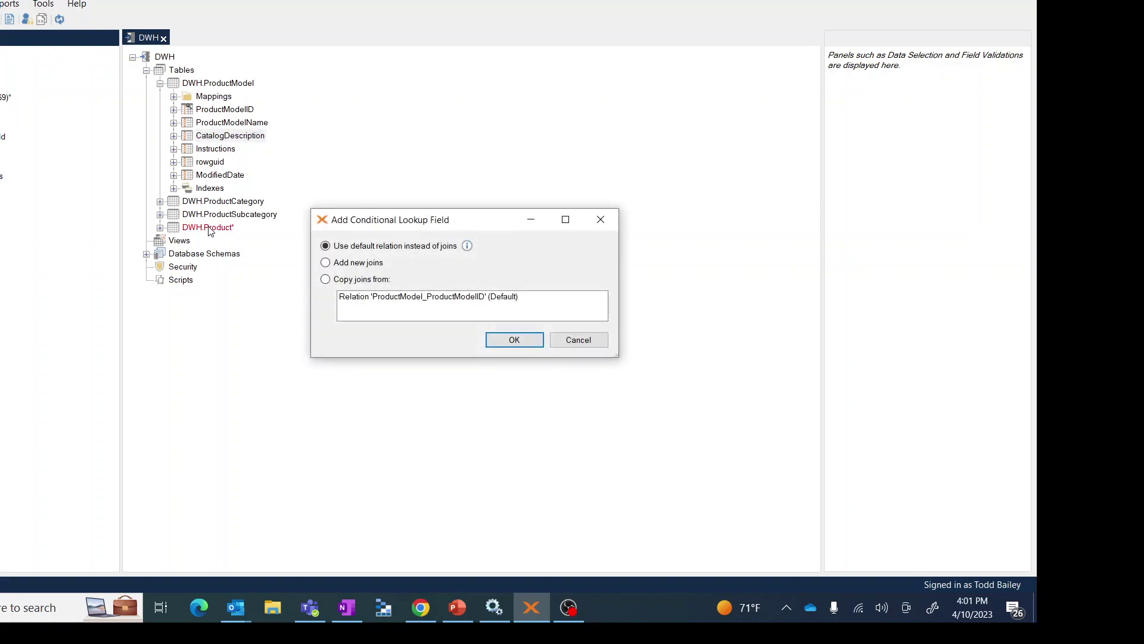
left_click(508, 341)
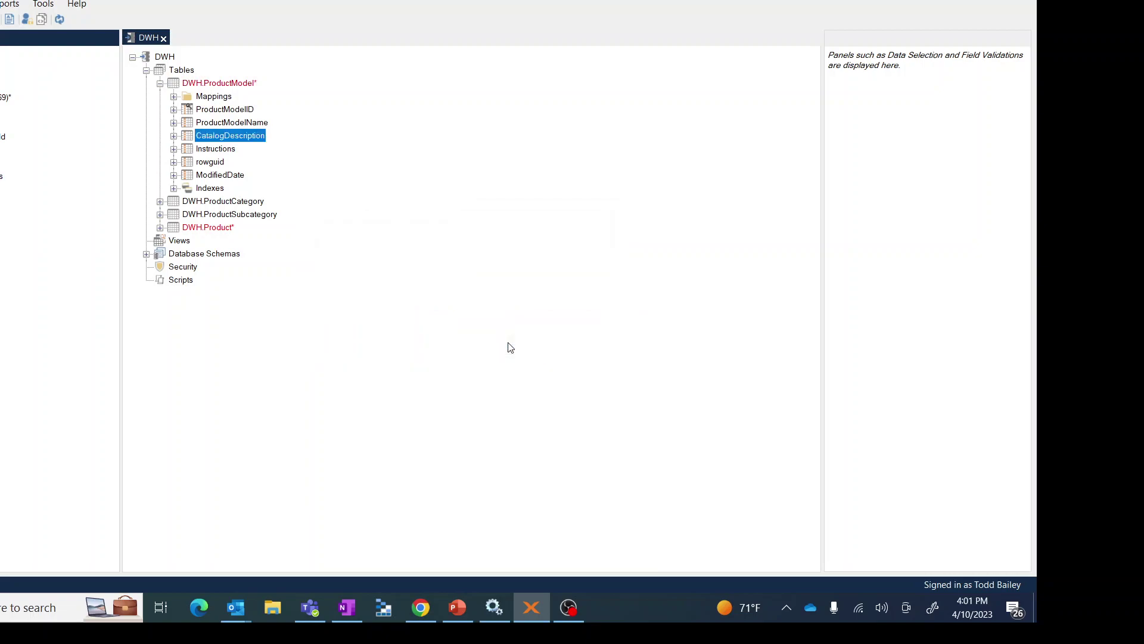
left_click(213, 149)
left_click_drag(210, 154, 204, 231)
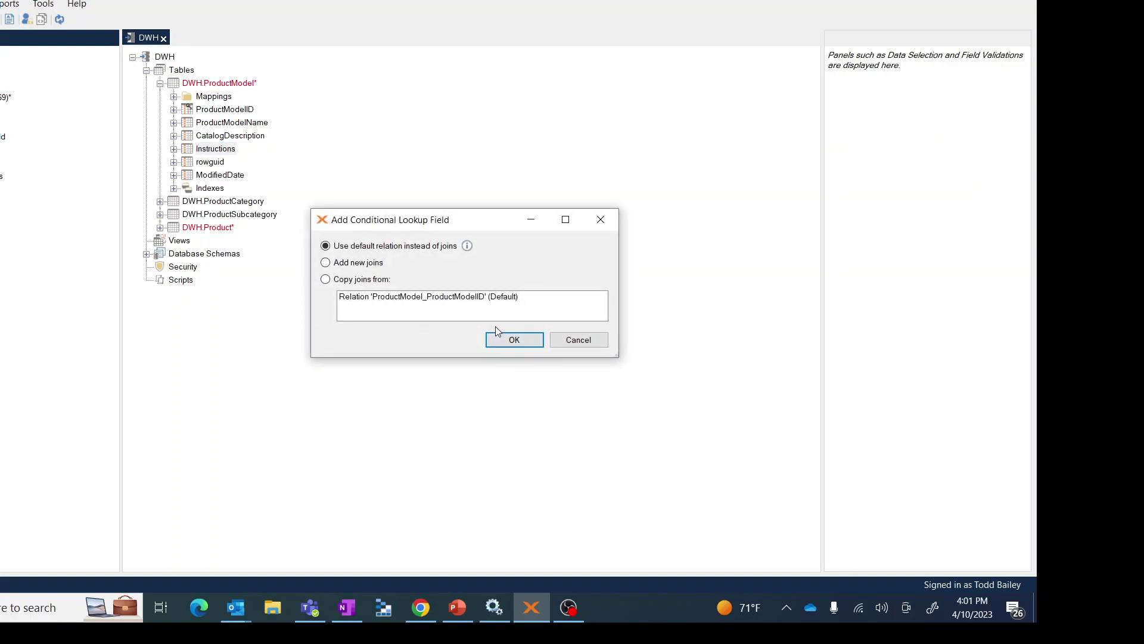
left_click(505, 339)
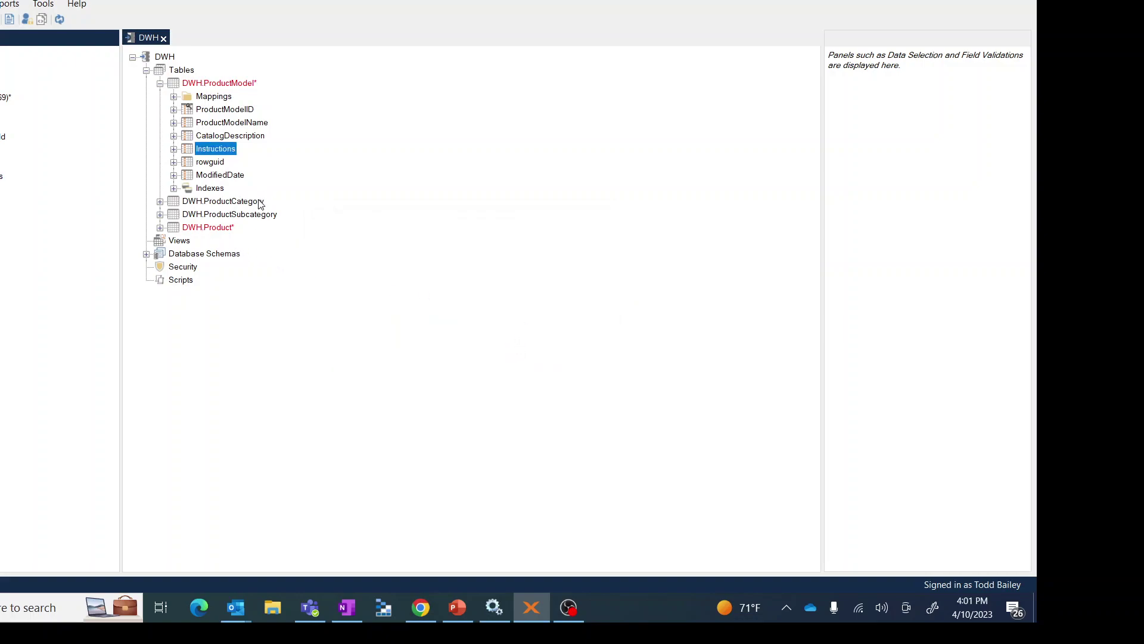
Step: Expand DWH.Product to check its lookup fields, collapse ProductSubCategoryName, and try to preview the table's data
left_click(204, 228)
left_click(160, 227)
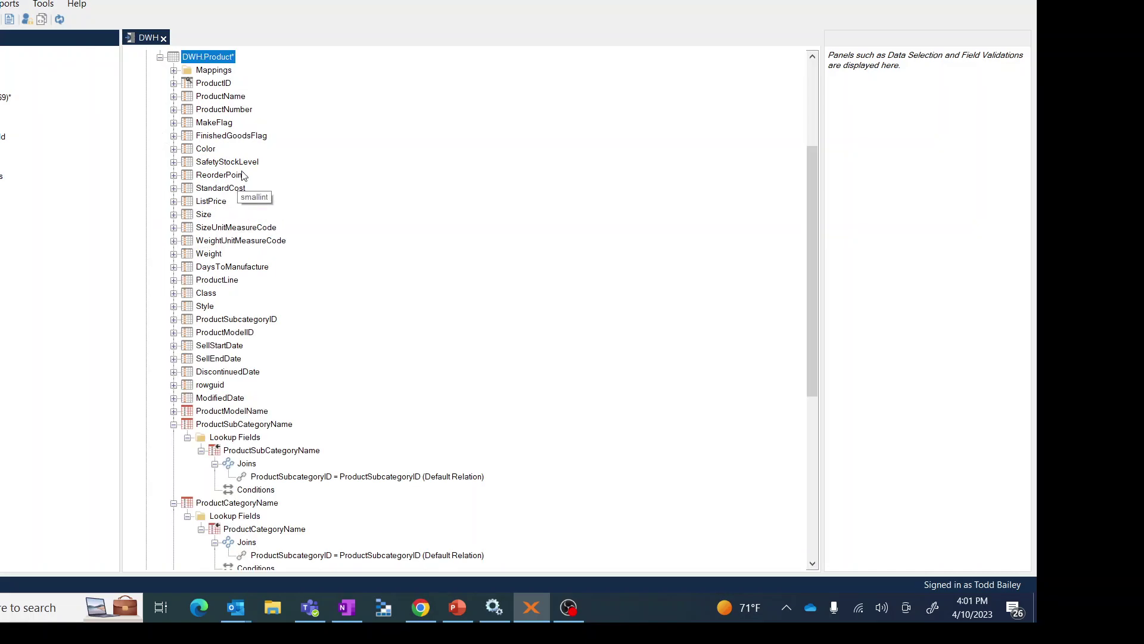
left_click(171, 427)
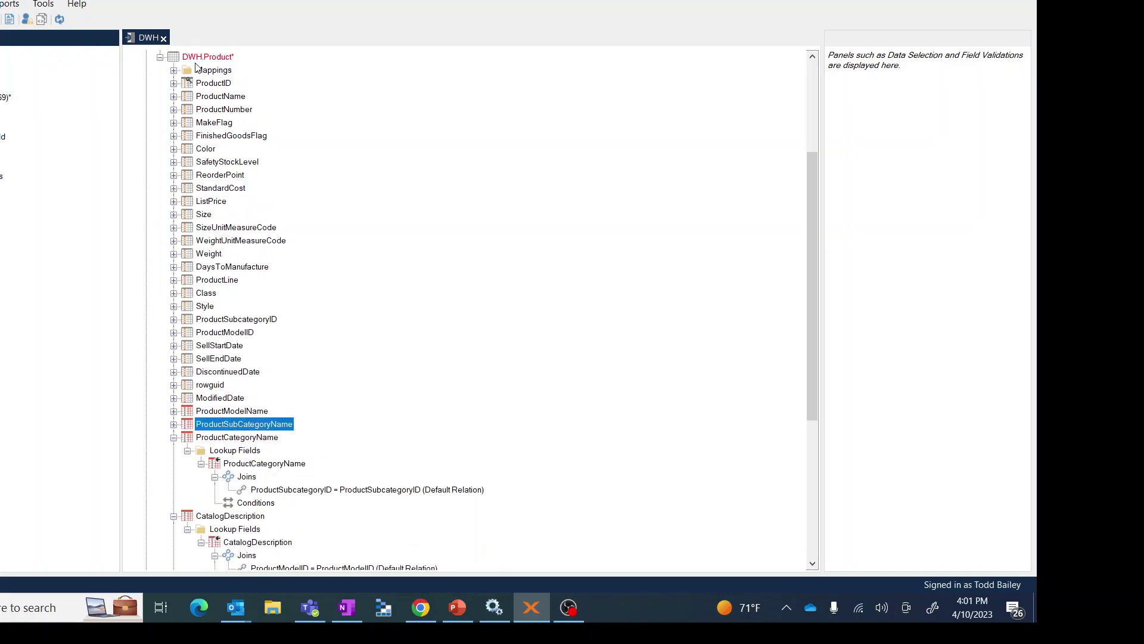
left_click(196, 60)
right_click(197, 61)
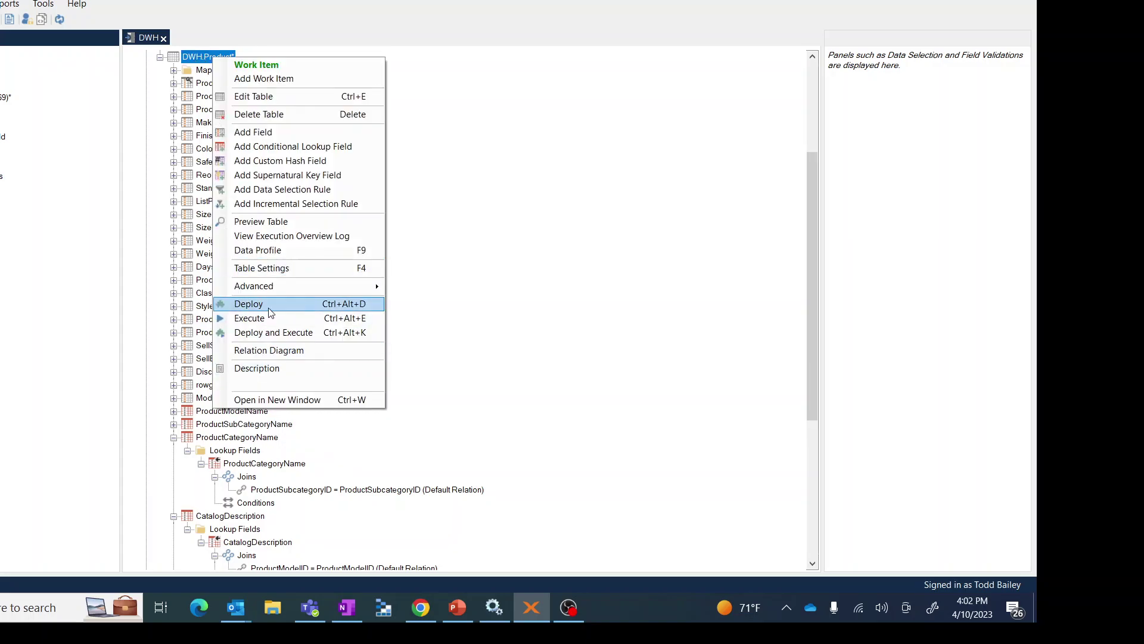
left_click(302, 222)
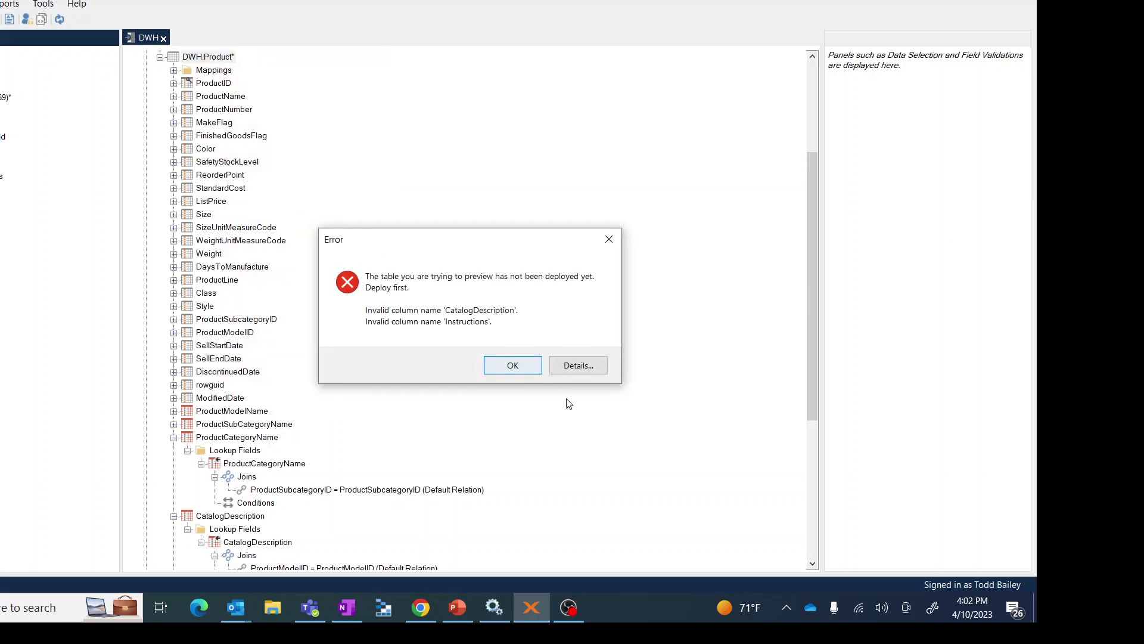
left_click(511, 366)
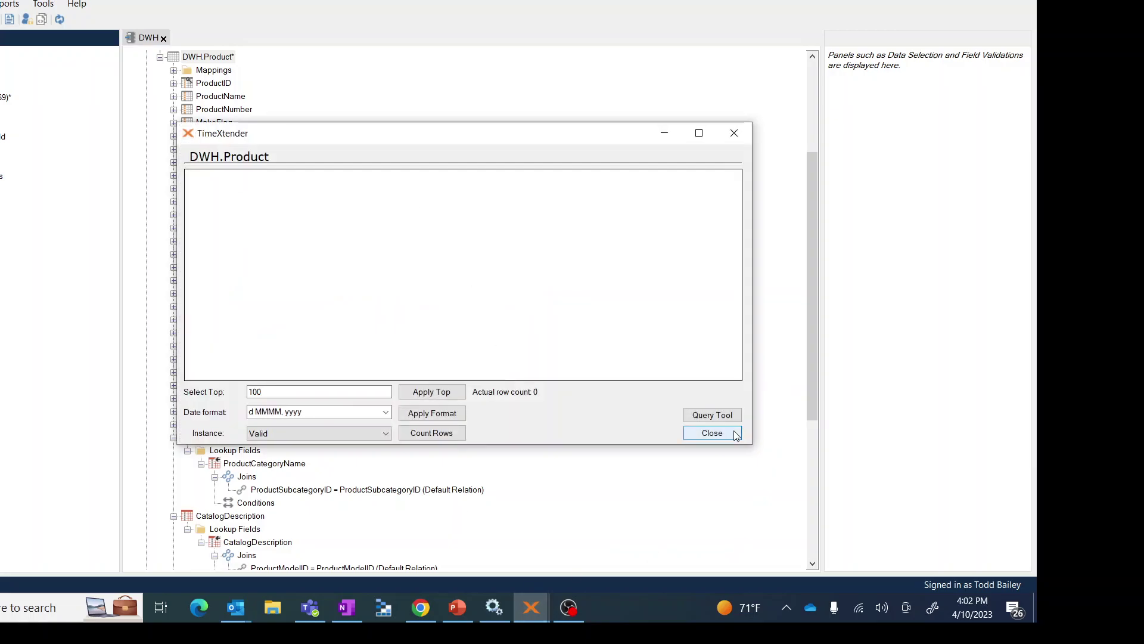
left_click(712, 433)
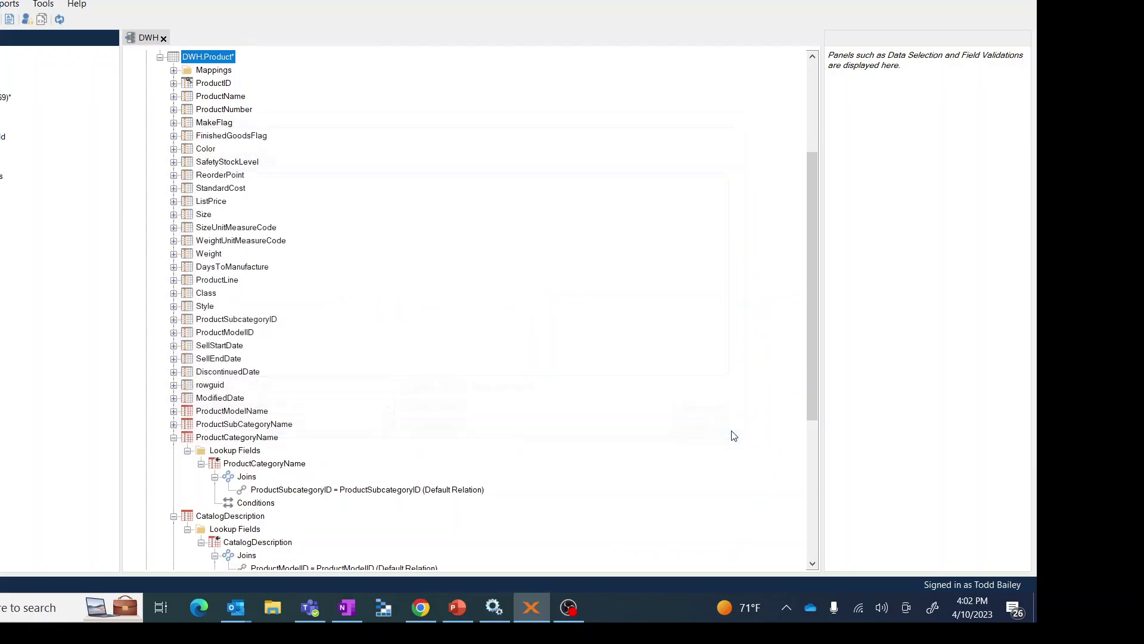
Step: Deploy all objects of the instance without executing them, using differential and managed deployment, and save the instance without a version note
left_click(49, 5)
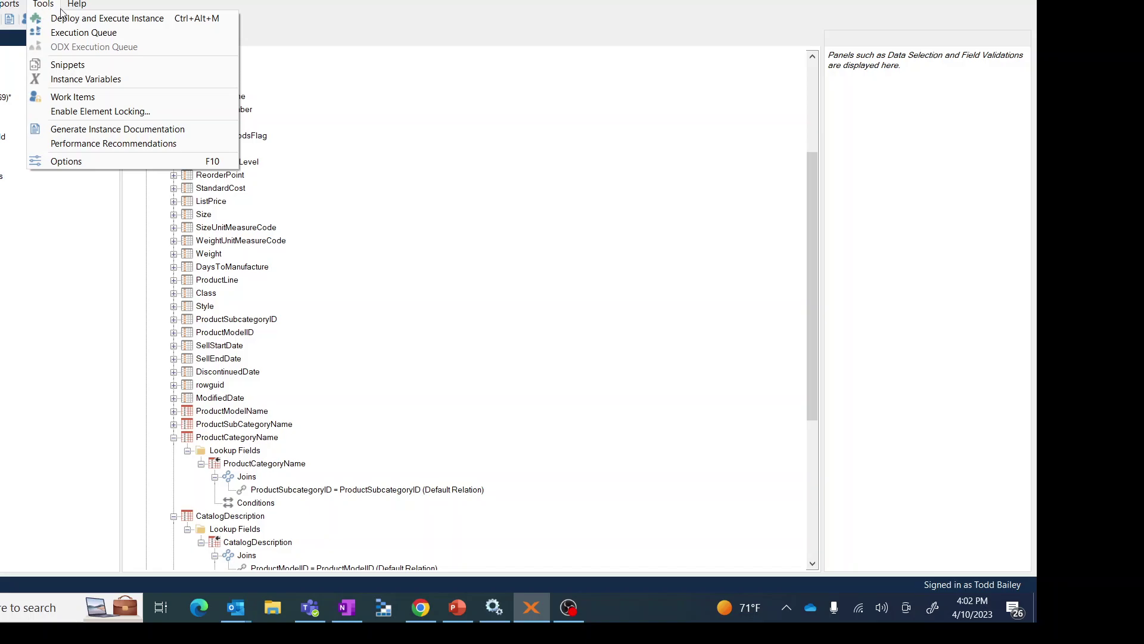
left_click(46, 6)
left_click(47, 8)
left_click(61, 22)
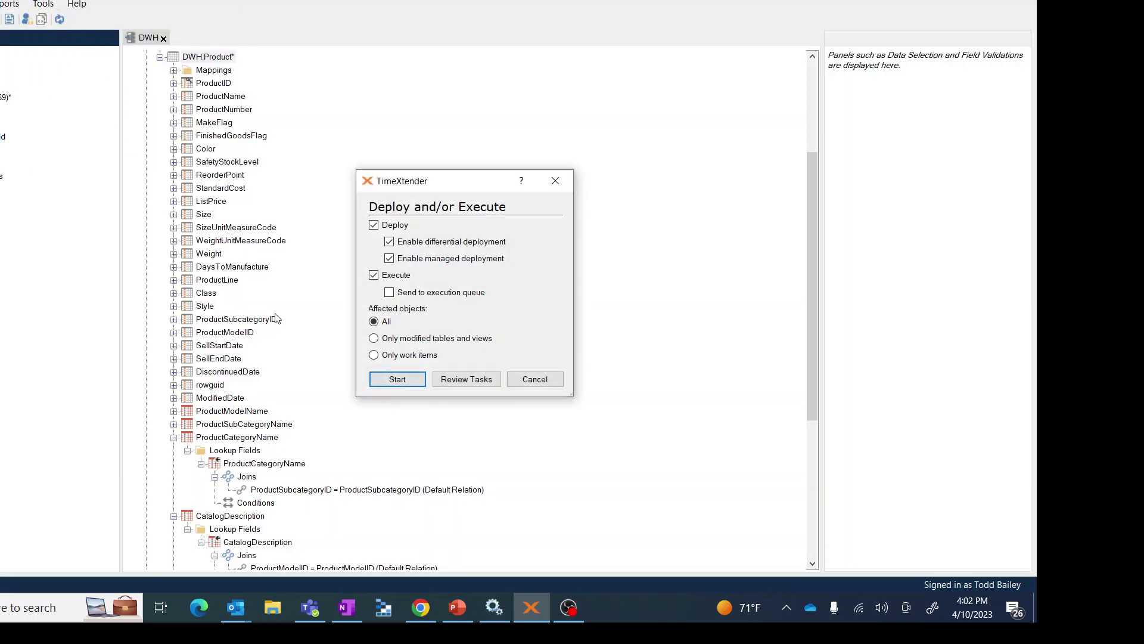
left_click(373, 276)
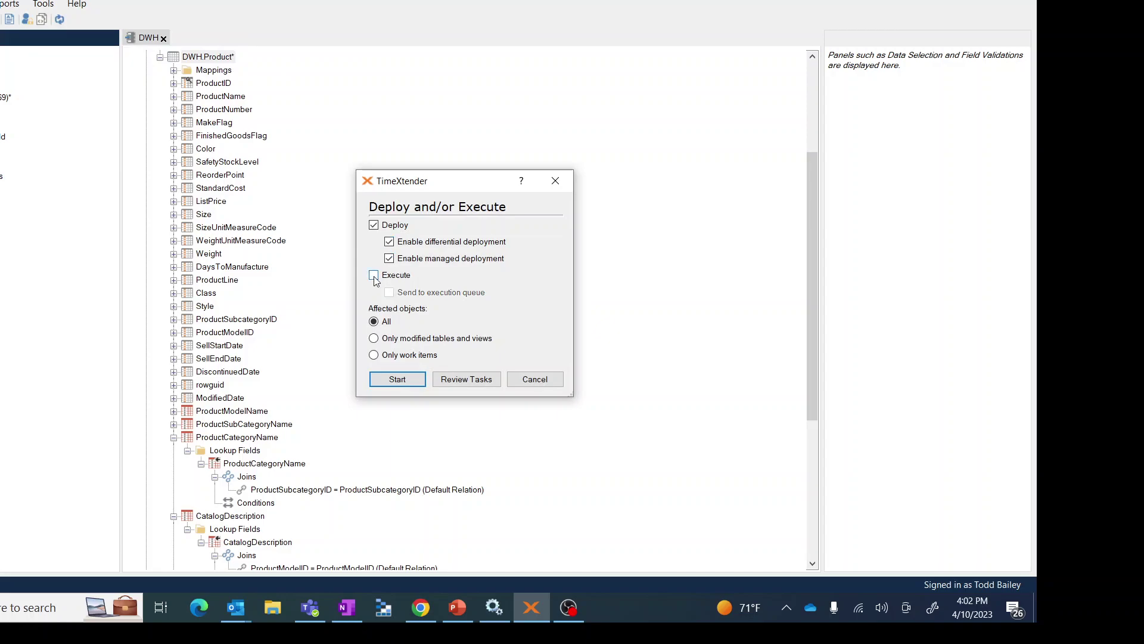
left_click(399, 385)
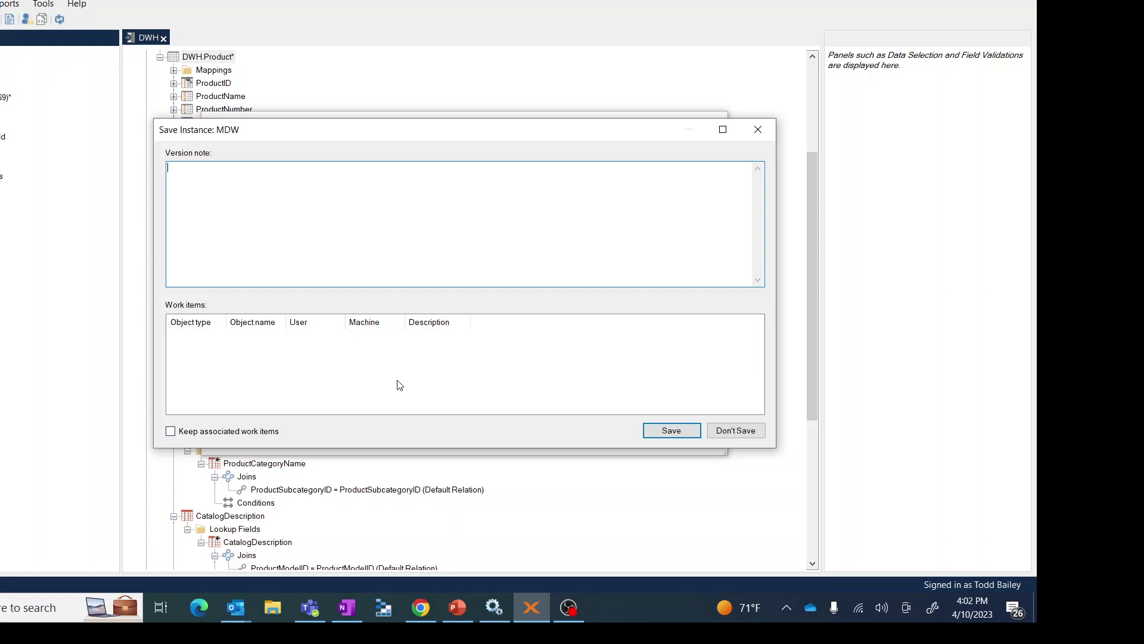
left_click(683, 432)
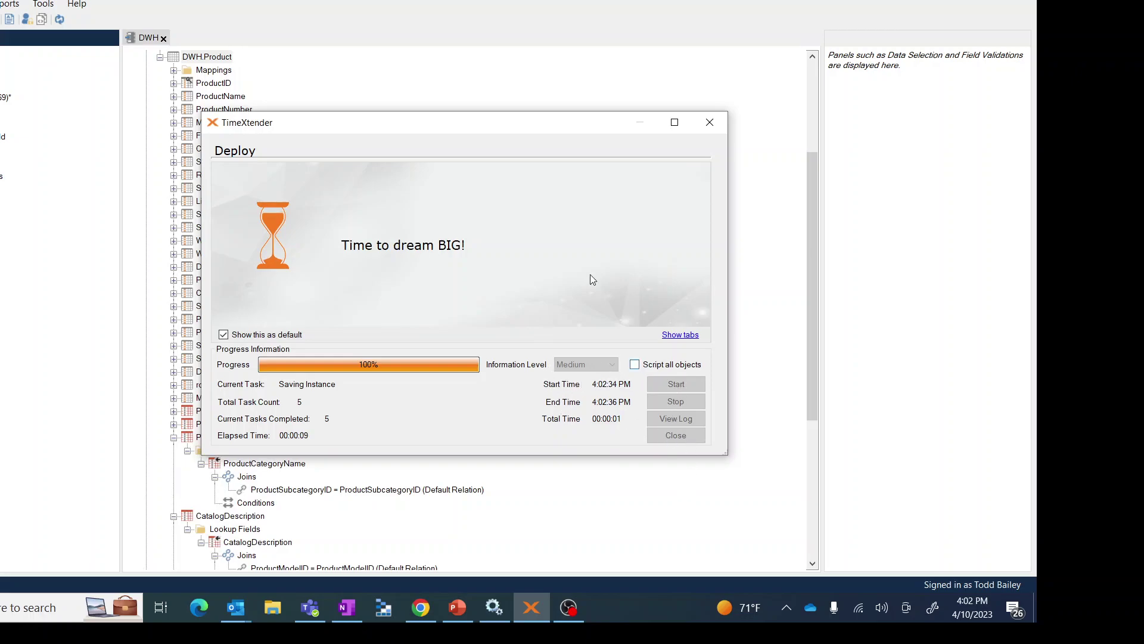
left_click_drag(459, 123, 645, 62)
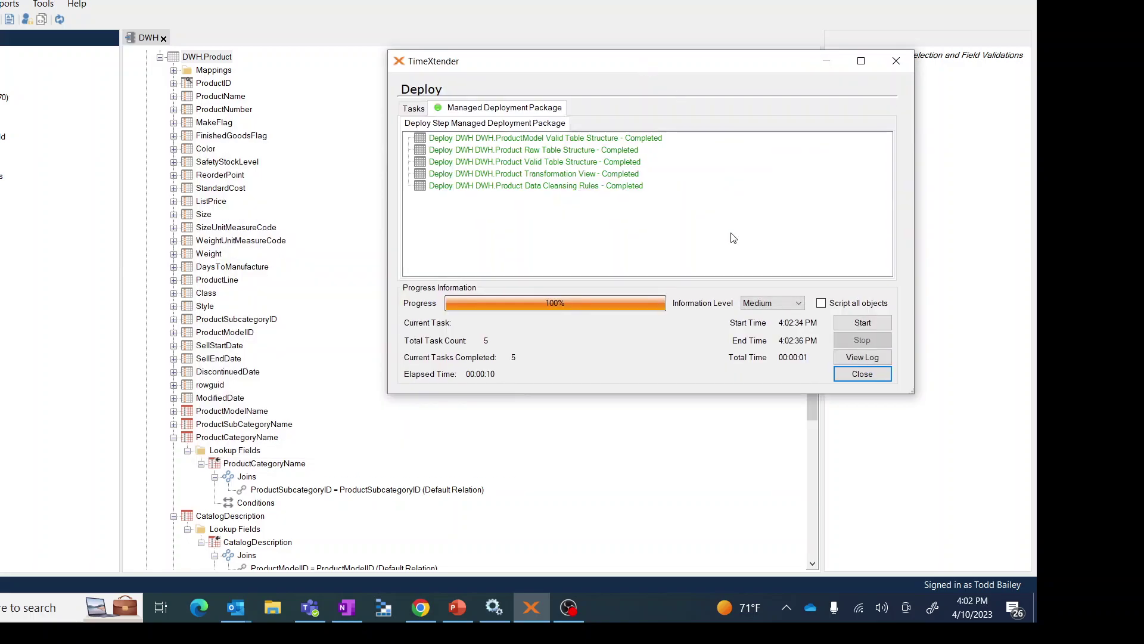
left_click(844, 377)
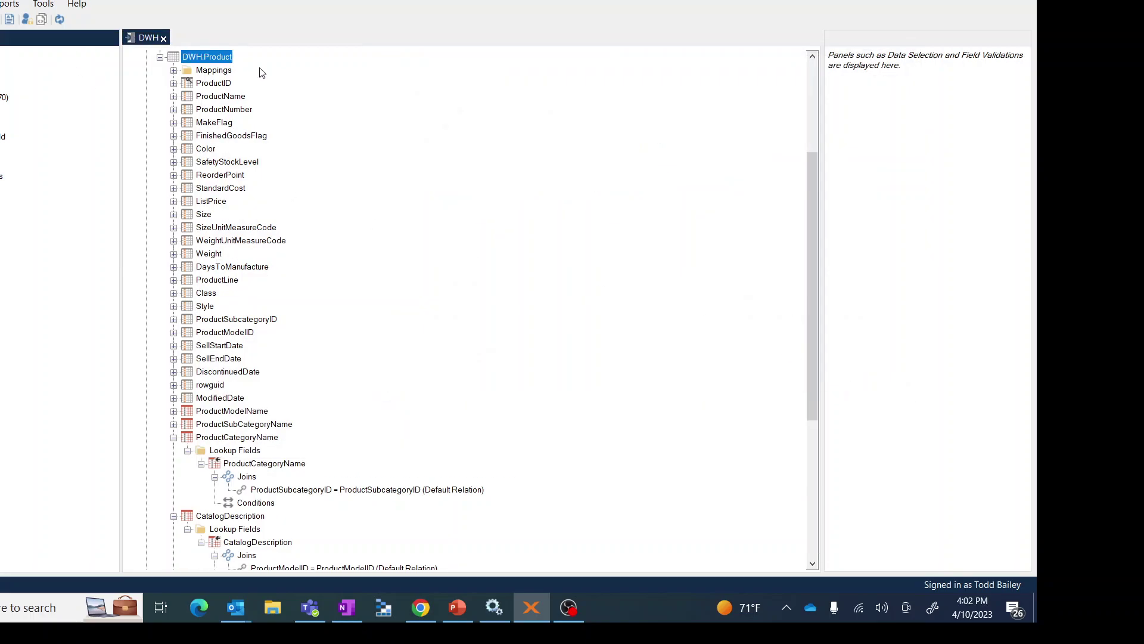
Step: Preview the DWH.Product table and check its columns through to the new lookup fields
right_click(216, 56)
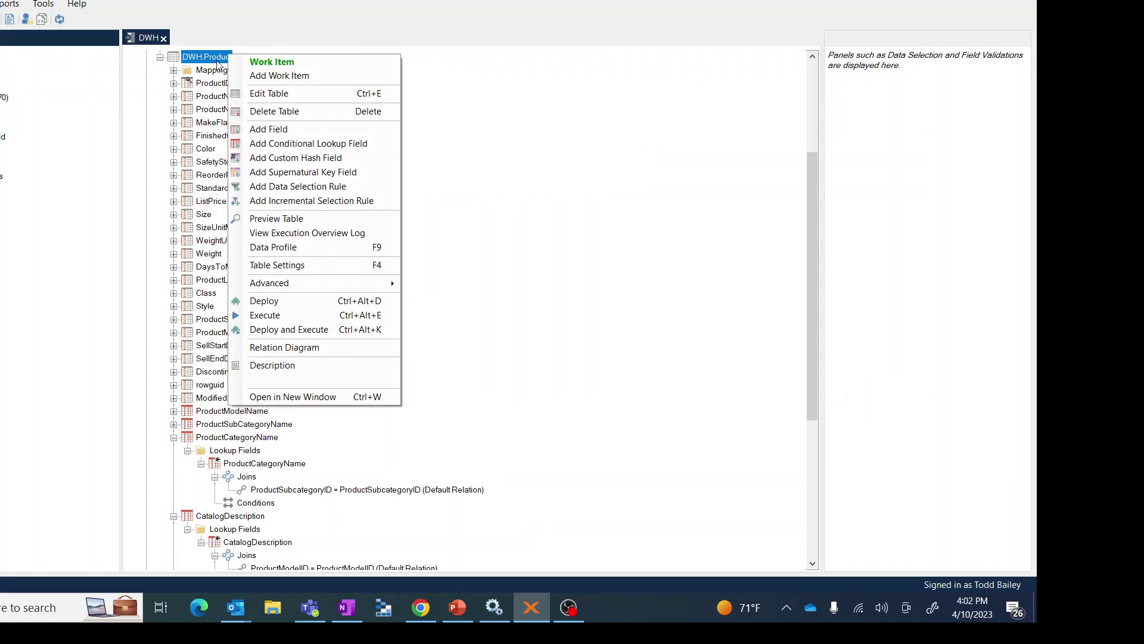
left_click(289, 219)
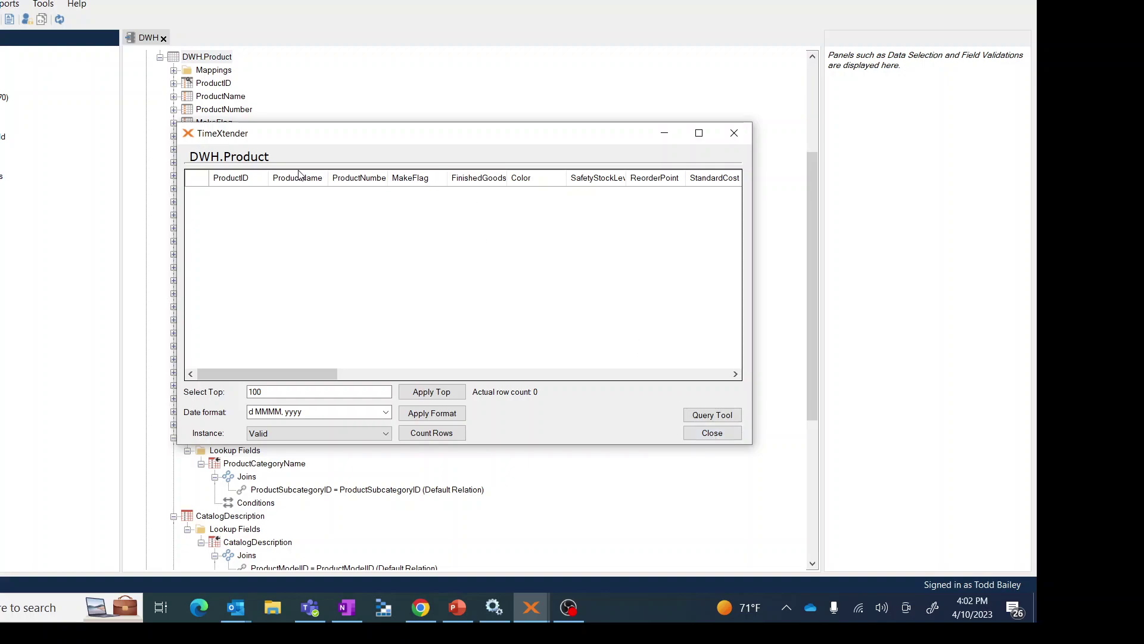
left_click_drag(310, 373, 424, 187)
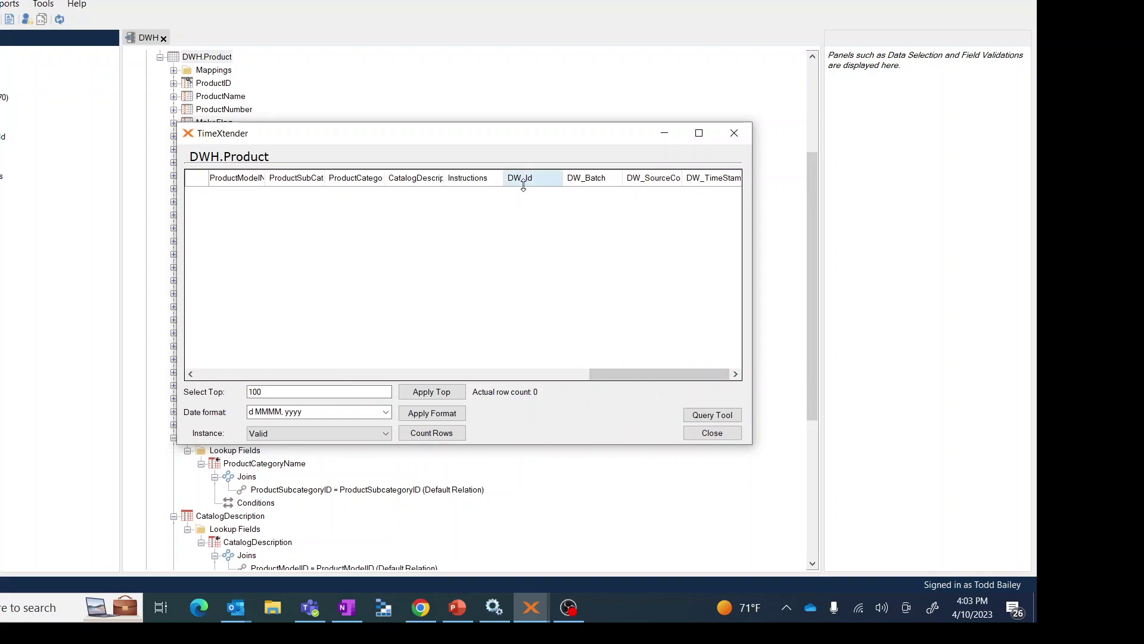
left_click(711, 430)
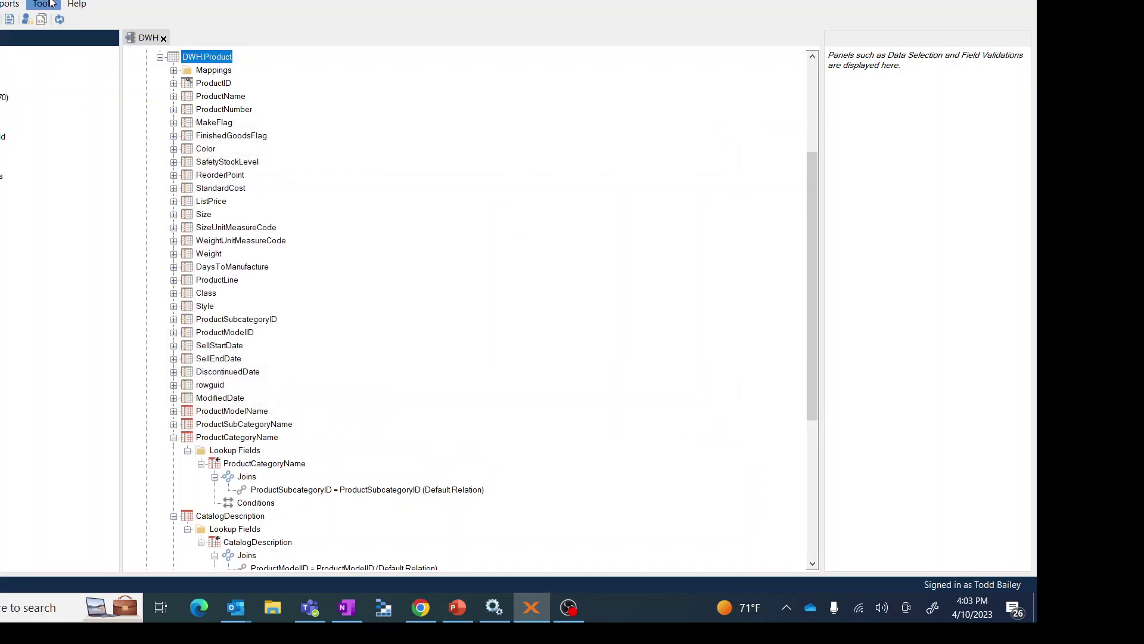
Step: Deploy and execute all objects of the instance, saving it as the deployed version without a version note
left_click(50, 6)
left_click(90, 18)
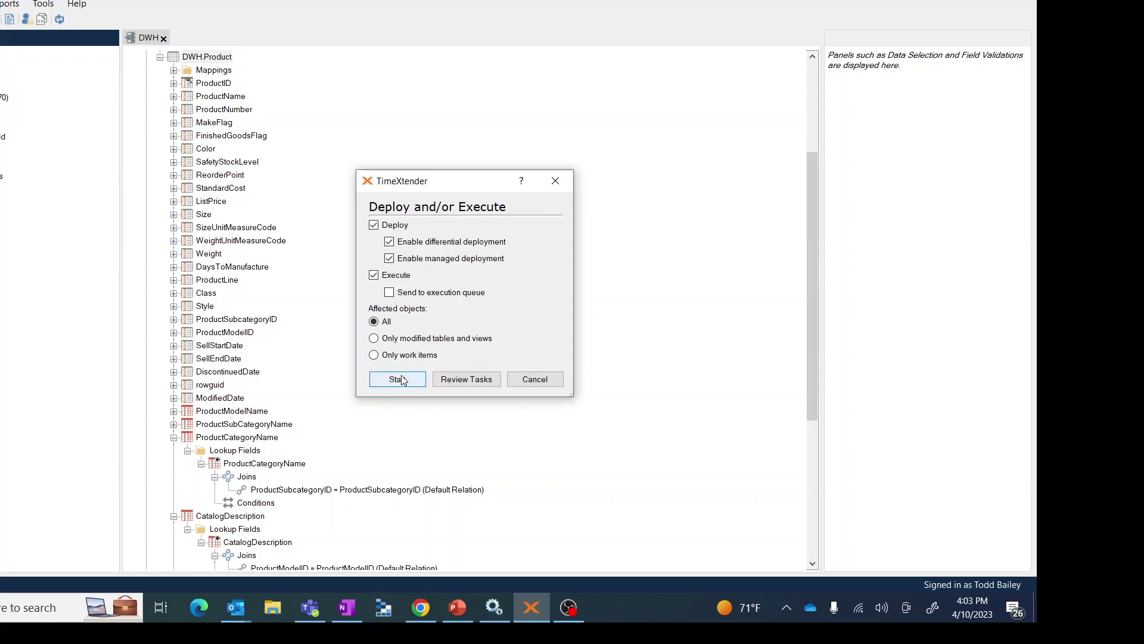
left_click(400, 380)
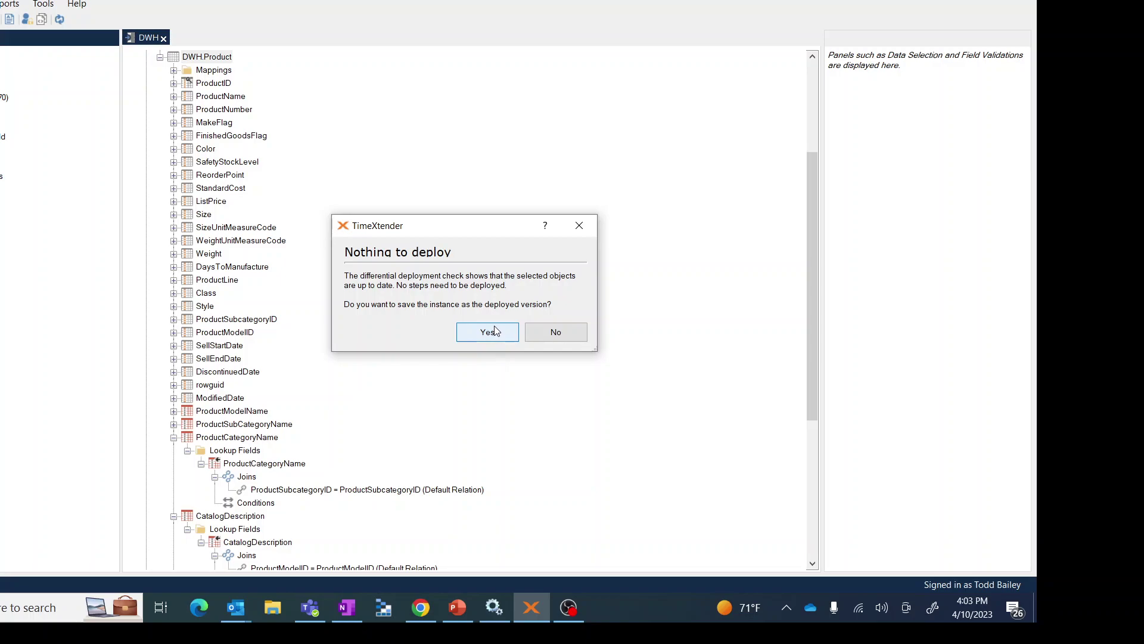
left_click(485, 335)
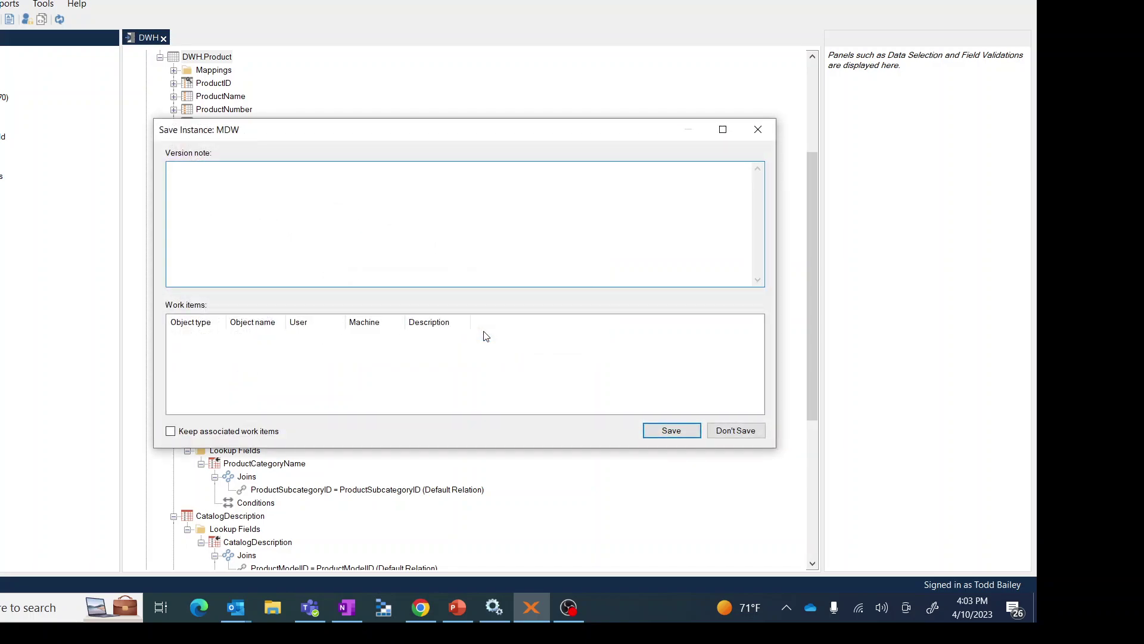
left_click(676, 435)
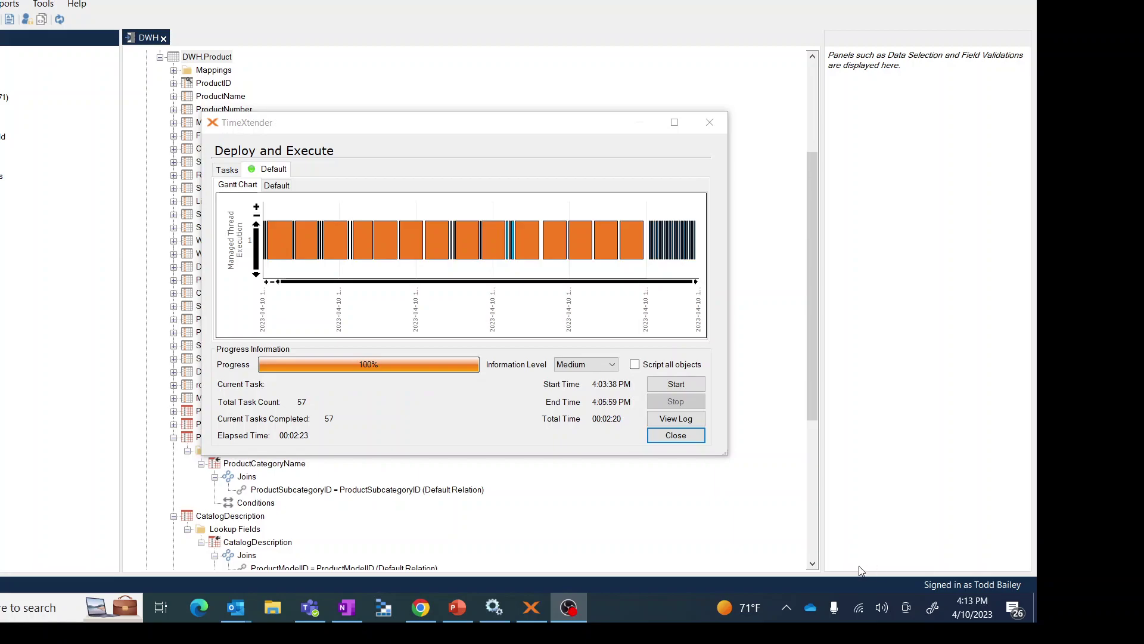
left_click(669, 436)
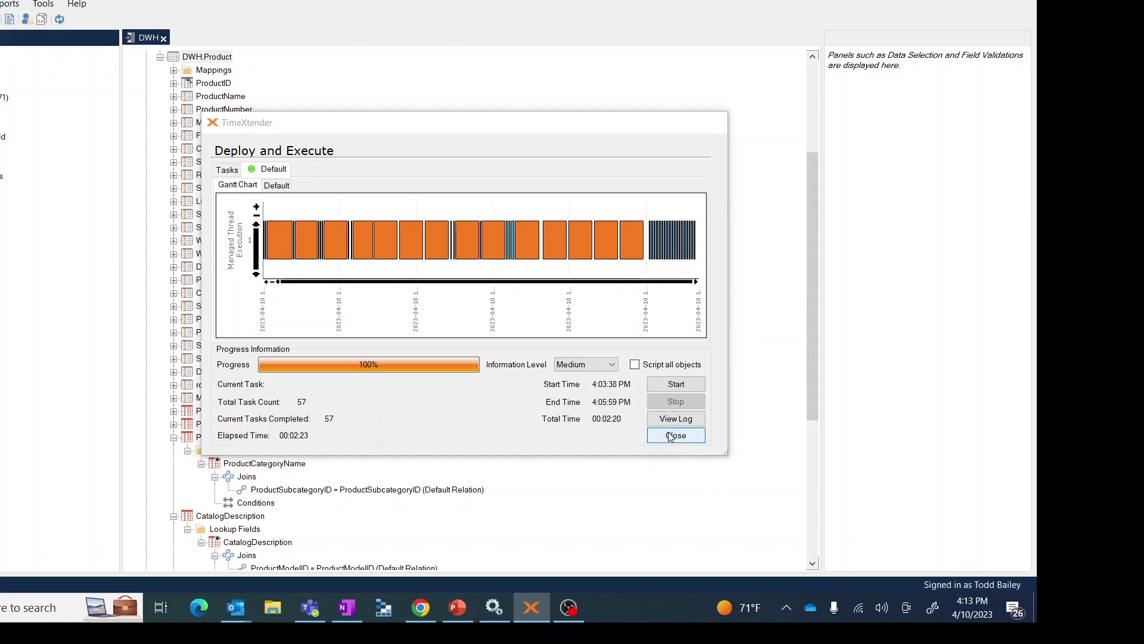
left_click(670, 436)
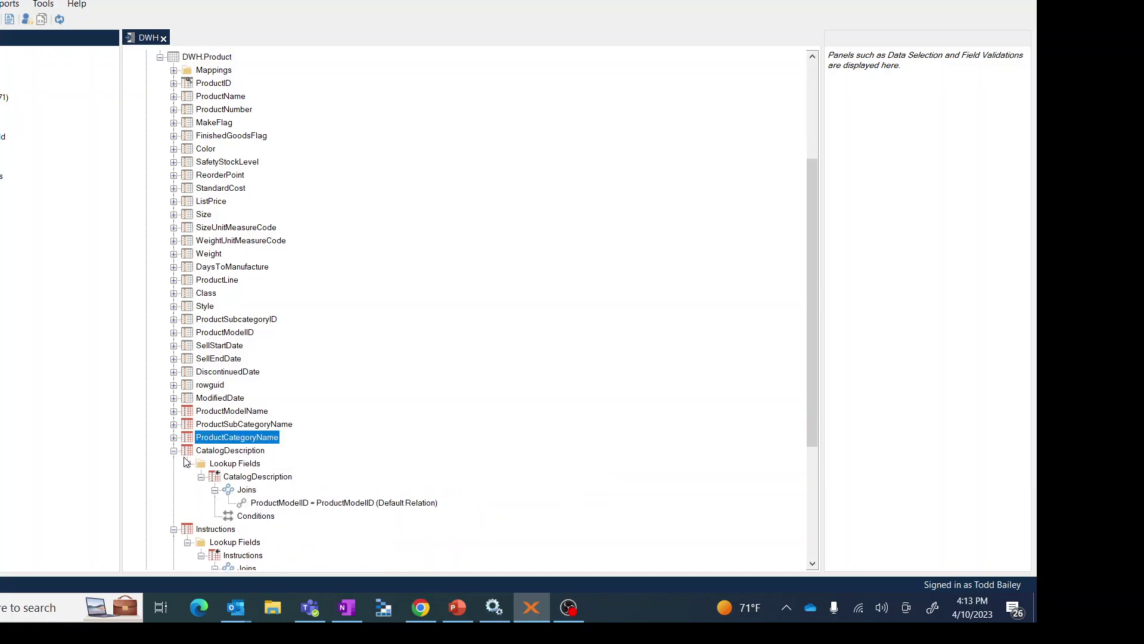
Step: Collapse the CatalogDescription and Instructions lookup fields under DWH.Product
left_click(174, 451)
left_click(175, 451)
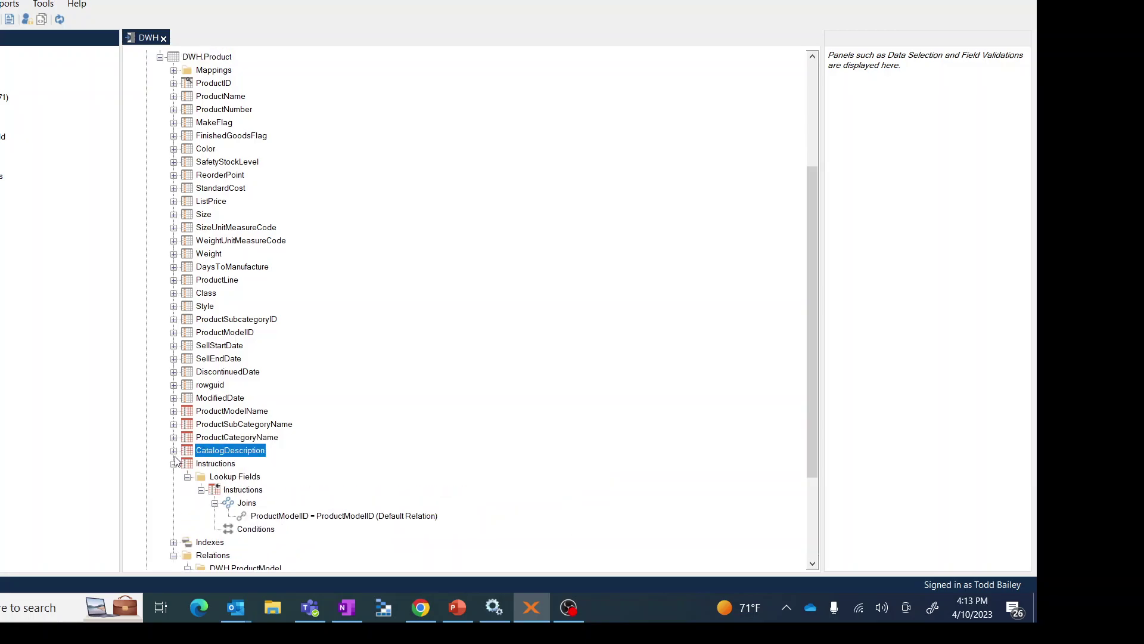
left_click(173, 464)
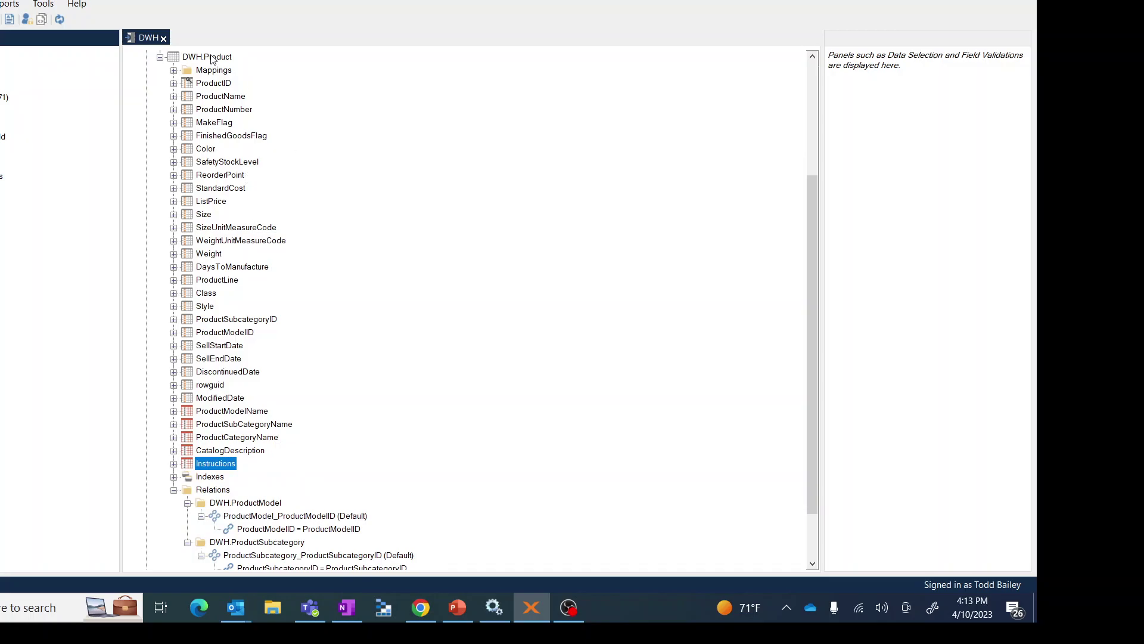
Step: Preview the DWH.Product data and examine the lookup field values across the top 100 rows
right_click(230, 56)
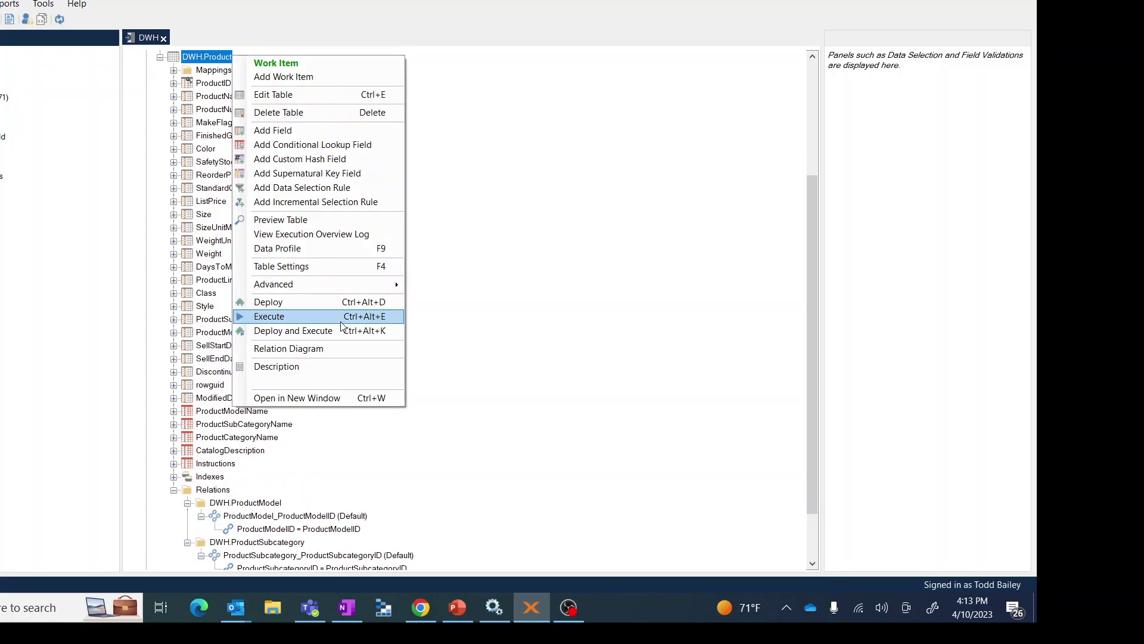
left_click(297, 221)
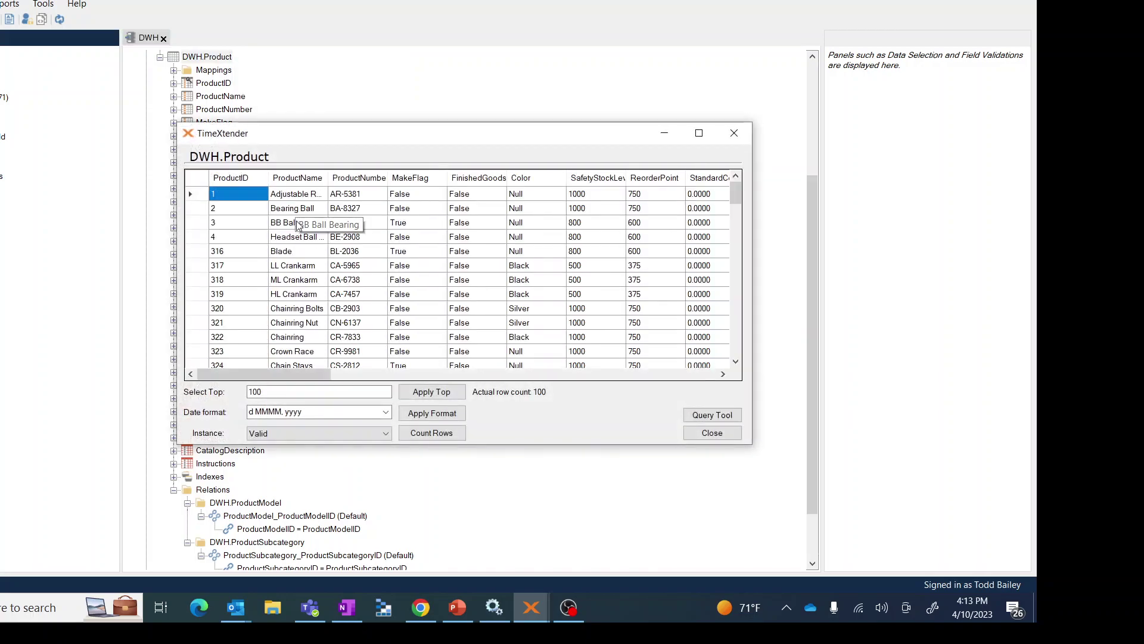
left_click_drag(319, 379, 730, 382)
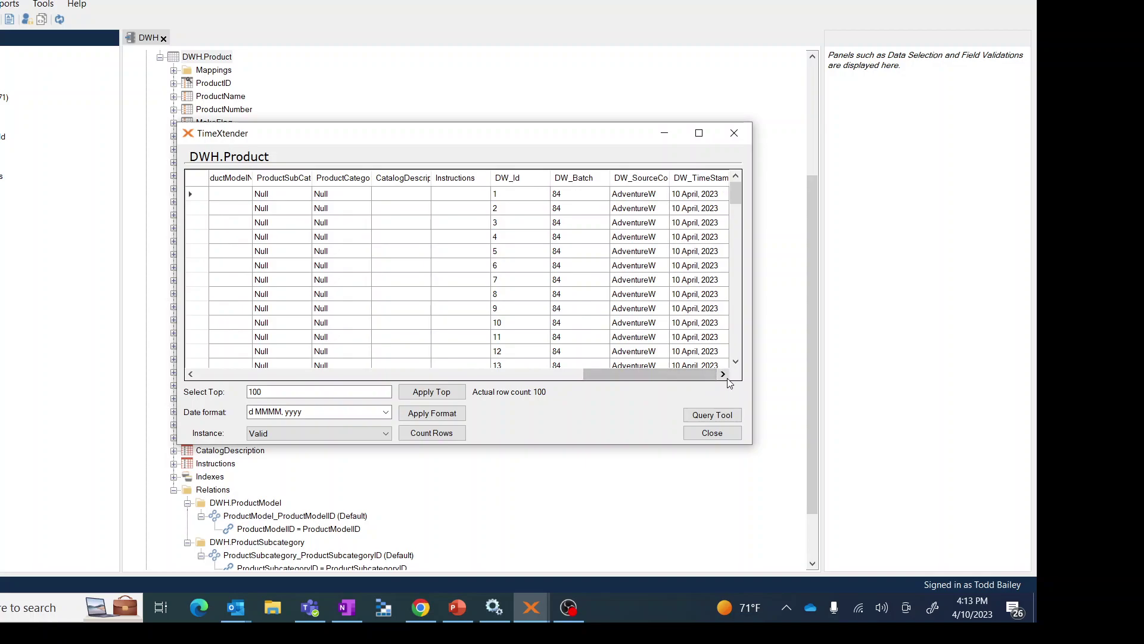
scroll(372, 280, "down", 6)
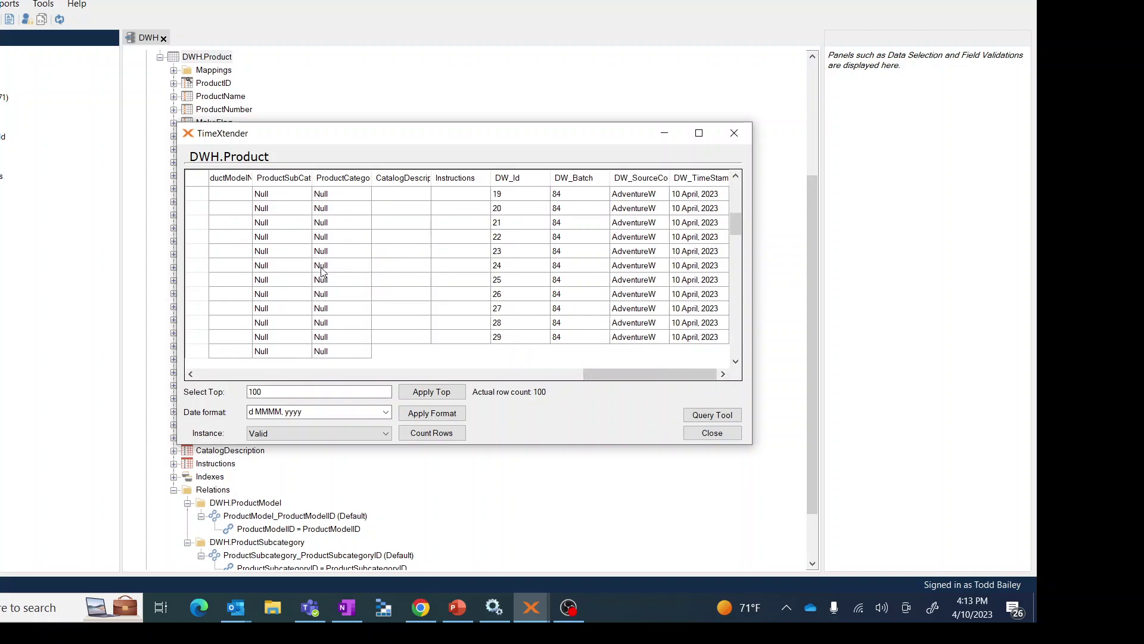
scroll(321, 272, "down", 20)
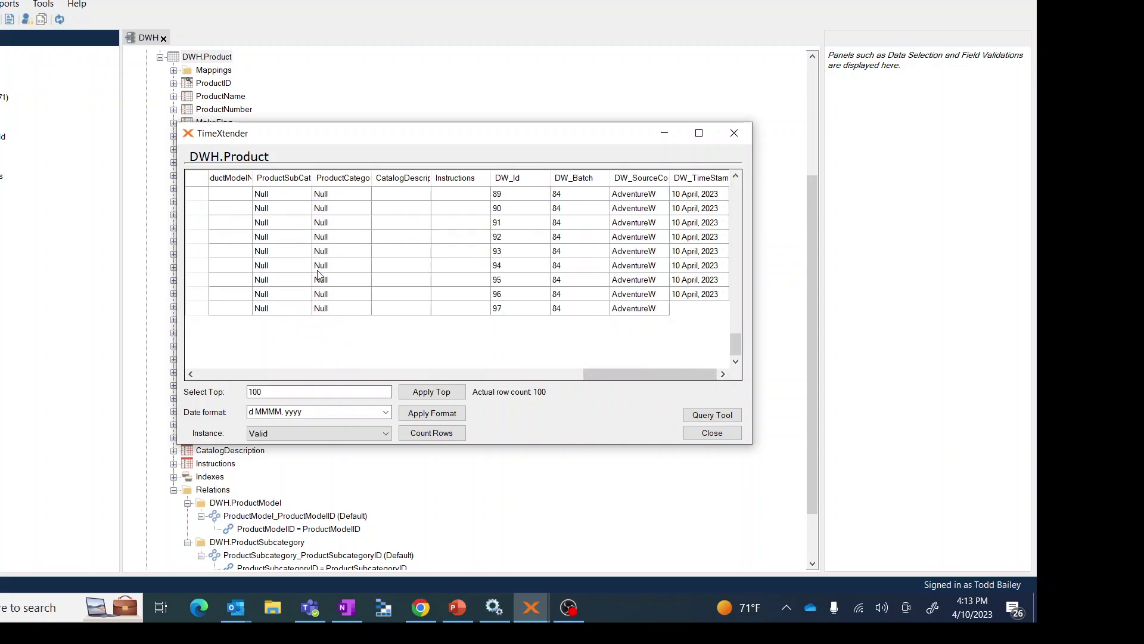
scroll(317, 275, "up", 4)
scroll(317, 275, "down", 4)
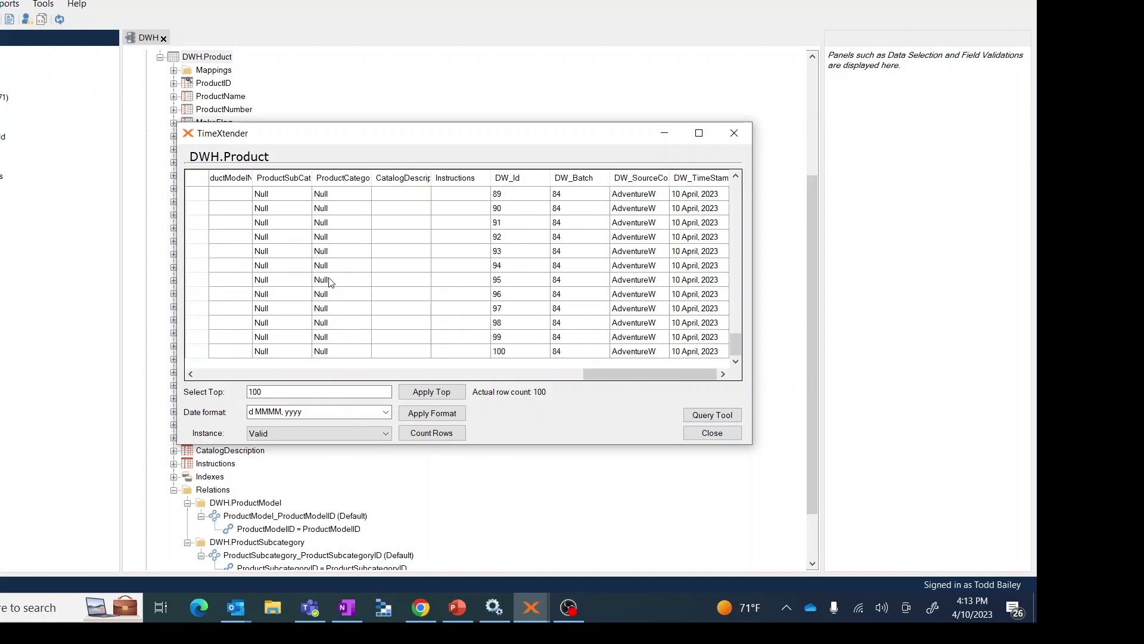
scroll(310, 276, "up", 11)
scroll(307, 276, "up", 4)
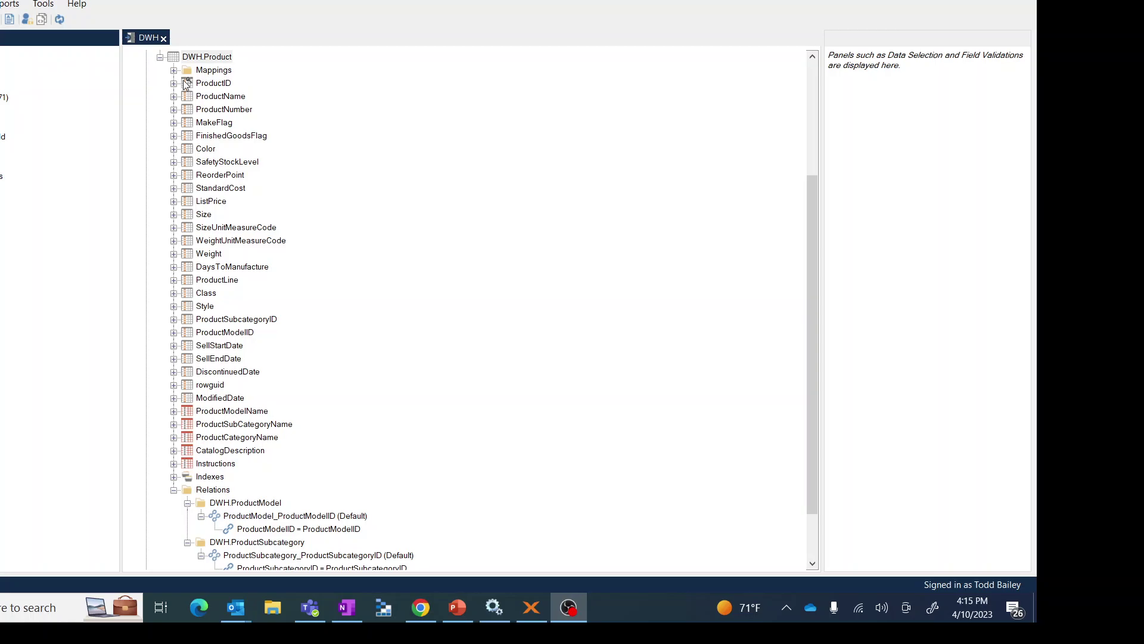
Step: Preview DWH.Product again and widen the CatalogDescription and Instructions columns to inspect their contents
left_click(194, 60)
right_click(194, 59)
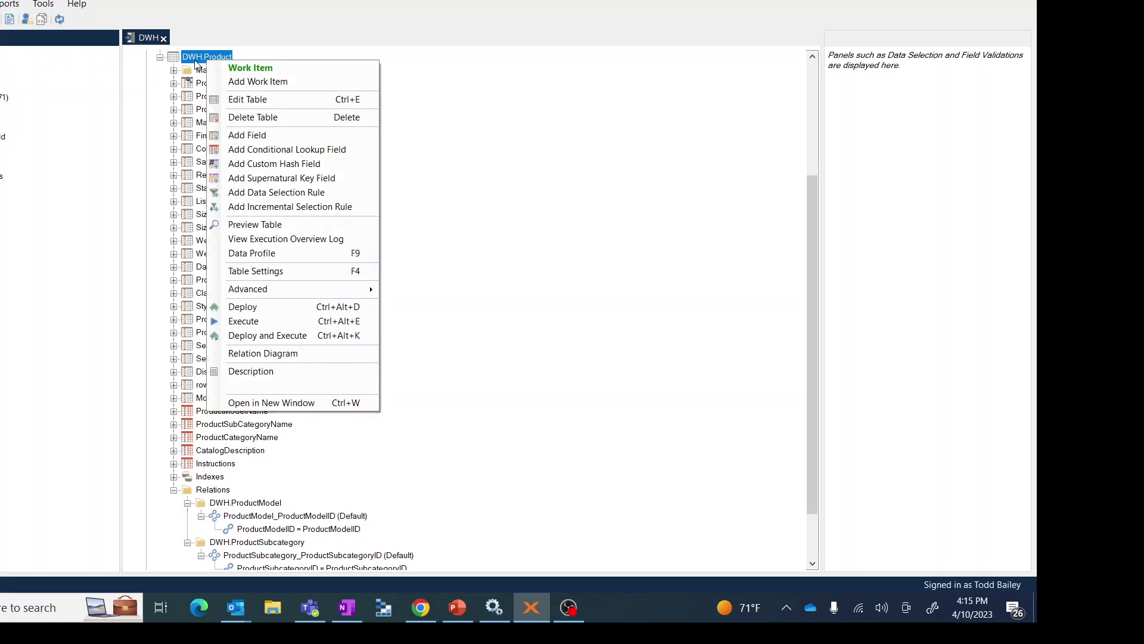
left_click(254, 228)
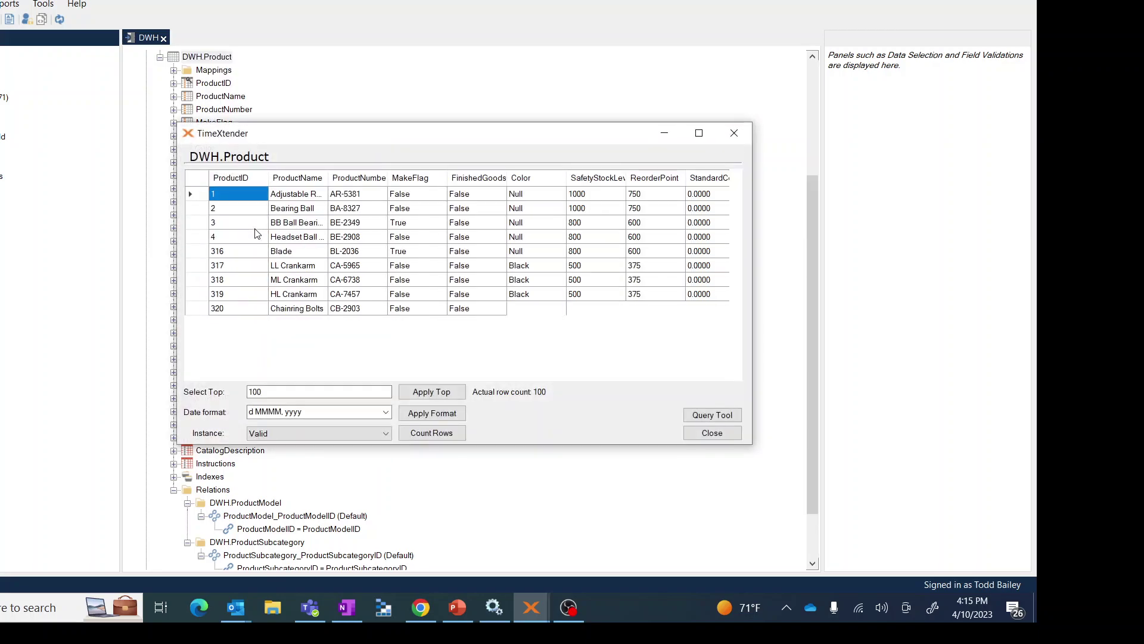
left_click_drag(310, 369, 697, 361)
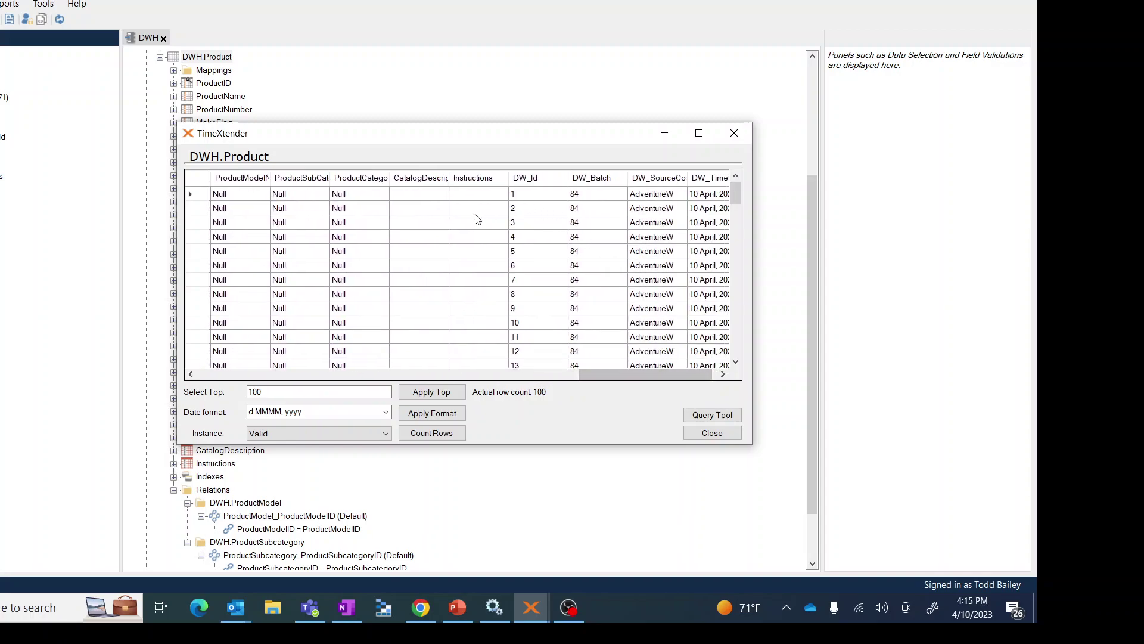
left_click_drag(449, 180, 582, 194)
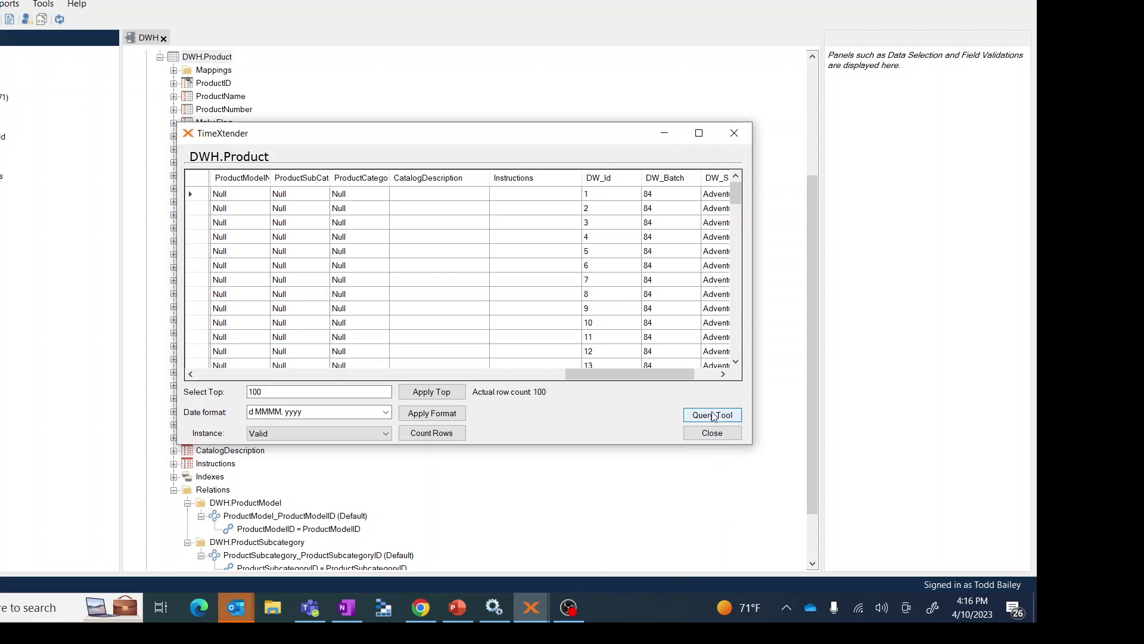
Step: Run the Query Tool on DWH.Product with the added condition "where CatalogDescription IS NOT NULL"
left_click(712, 416)
left_click(280, 103)
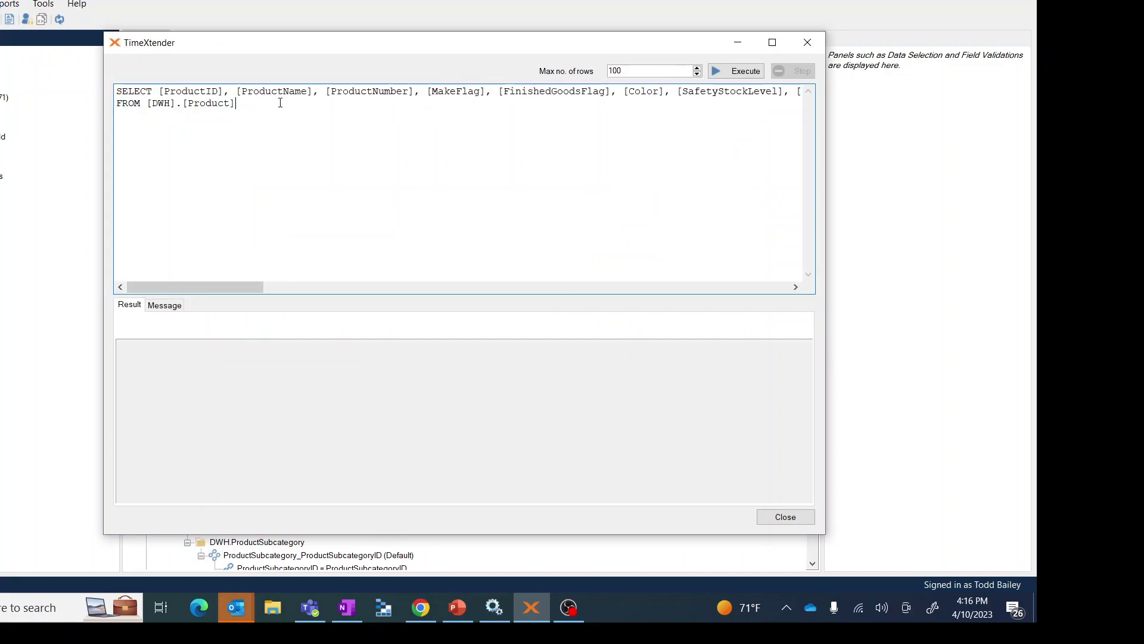
key("Return")
type("where CatalogDescription IS NOT NULL")
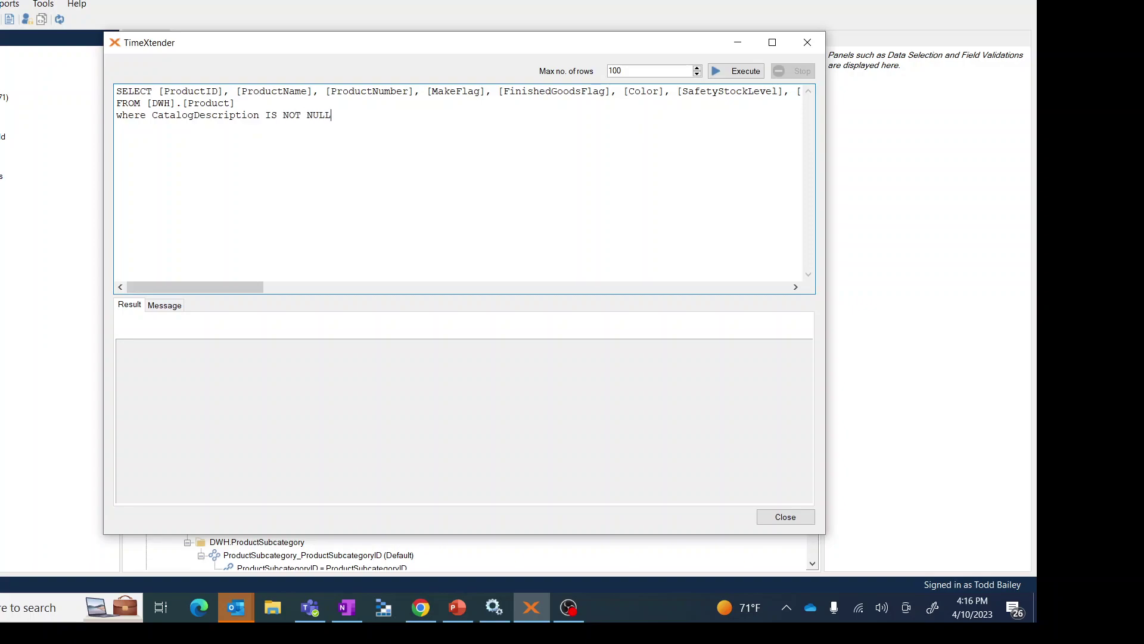
left_click(739, 74)
Step: Review the CatalogDescription values in the query result, close the query and preview windows, and switch to Chrome
left_click_drag(213, 499, 775, 524)
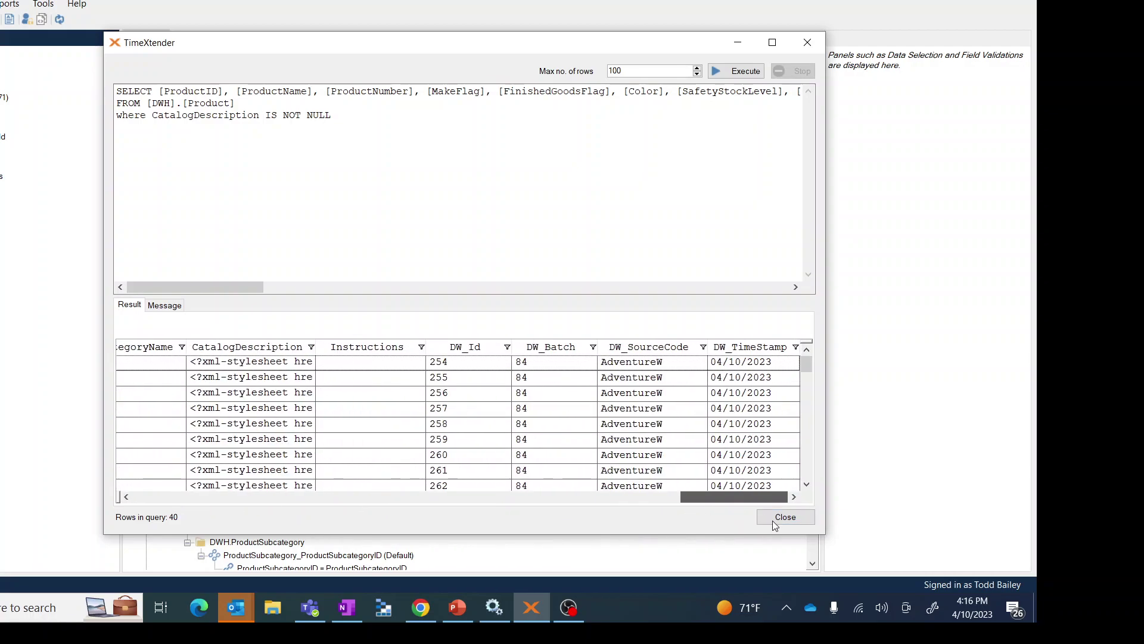
scroll(280, 418, "down", 5)
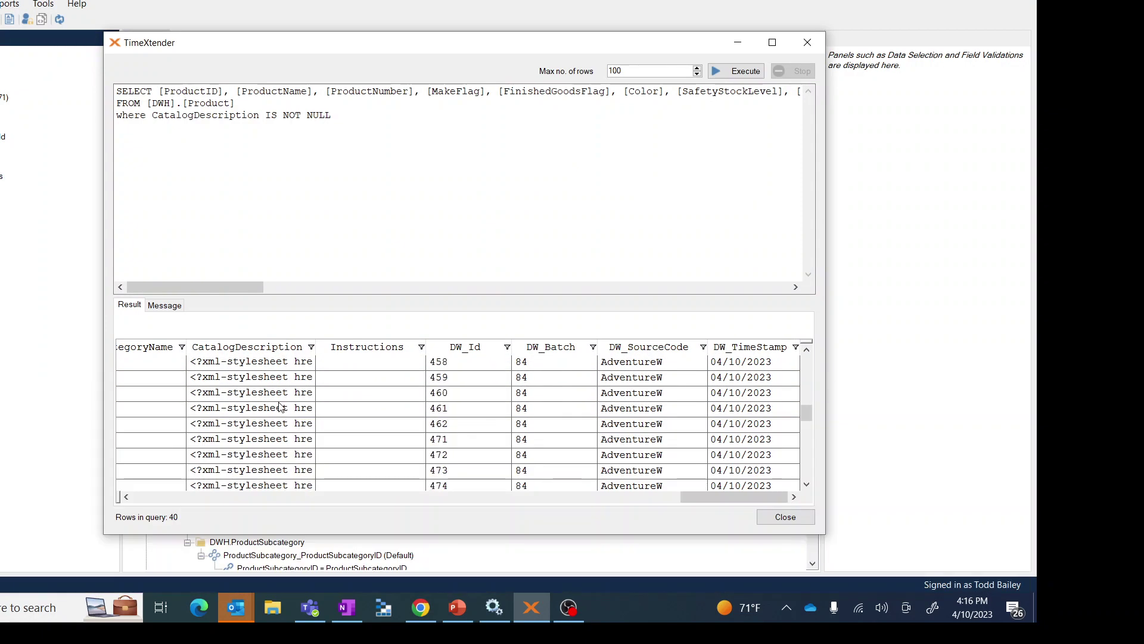
scroll(280, 407, "down", 1)
scroll(284, 378, "up", 2)
left_click(775, 518)
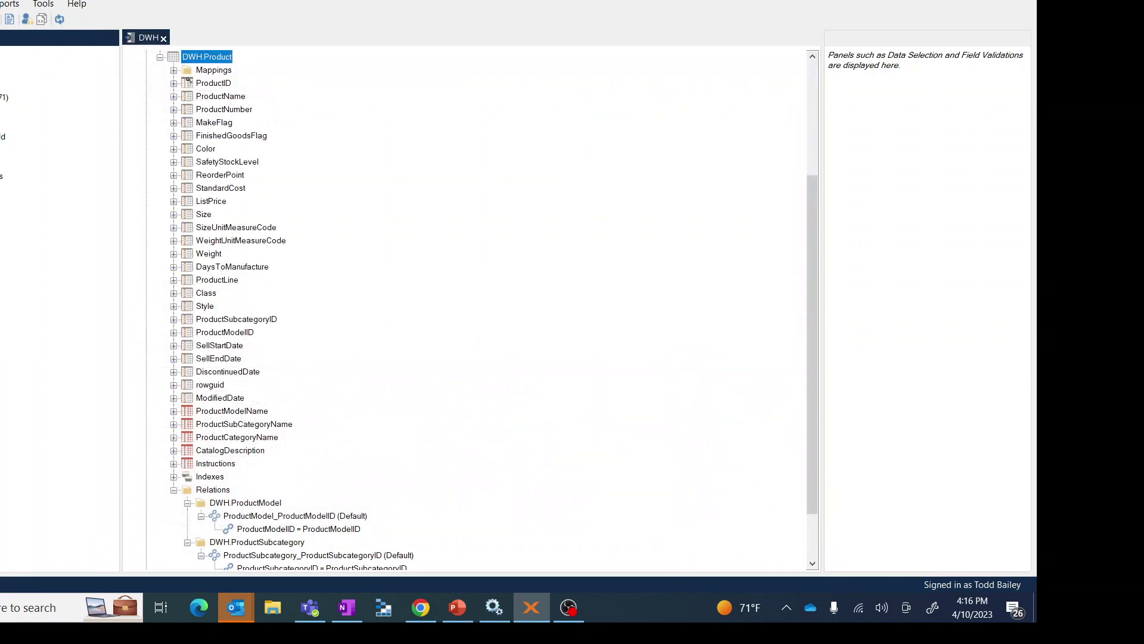
key("alt+Tab")
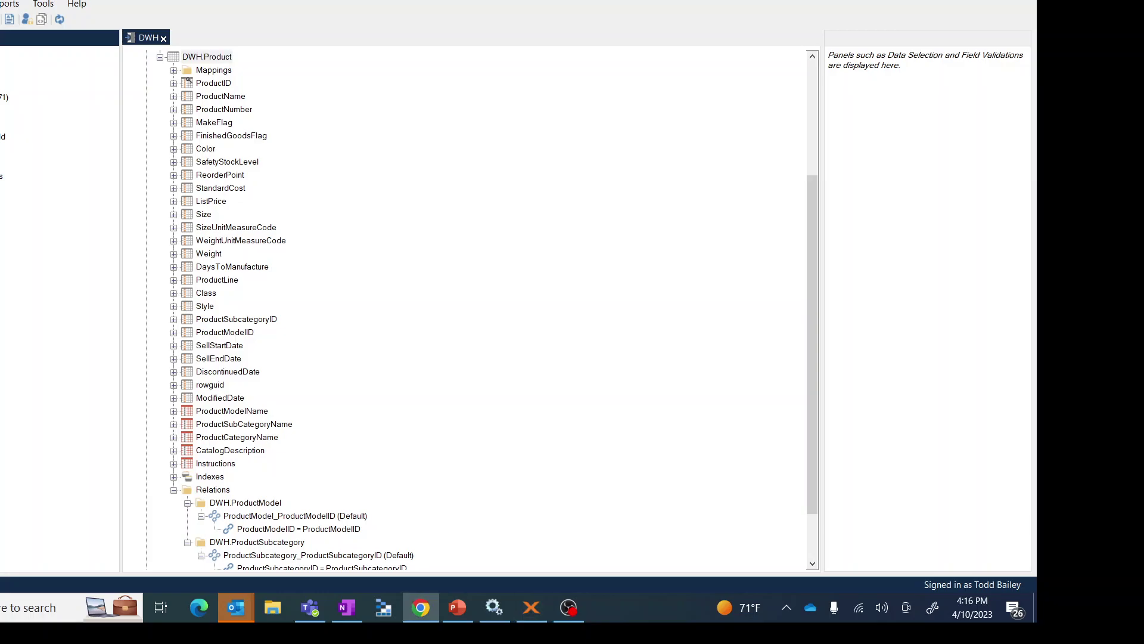